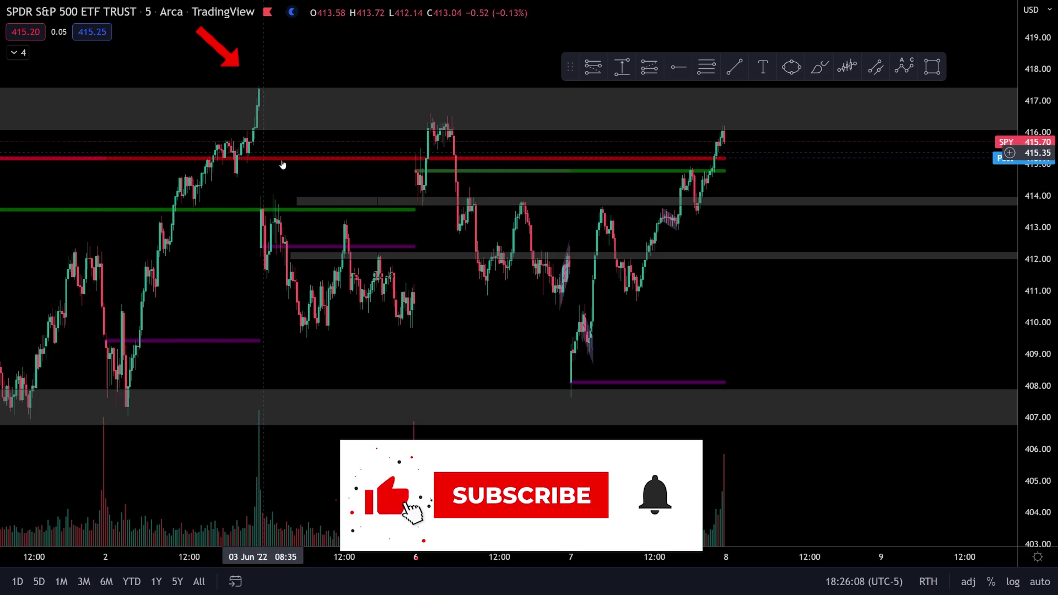
# - Leave full-screen view and open the US Nas 100 (NAS100USD) 5-minute chart to review its recent price action
pyautogui.press('Escape')
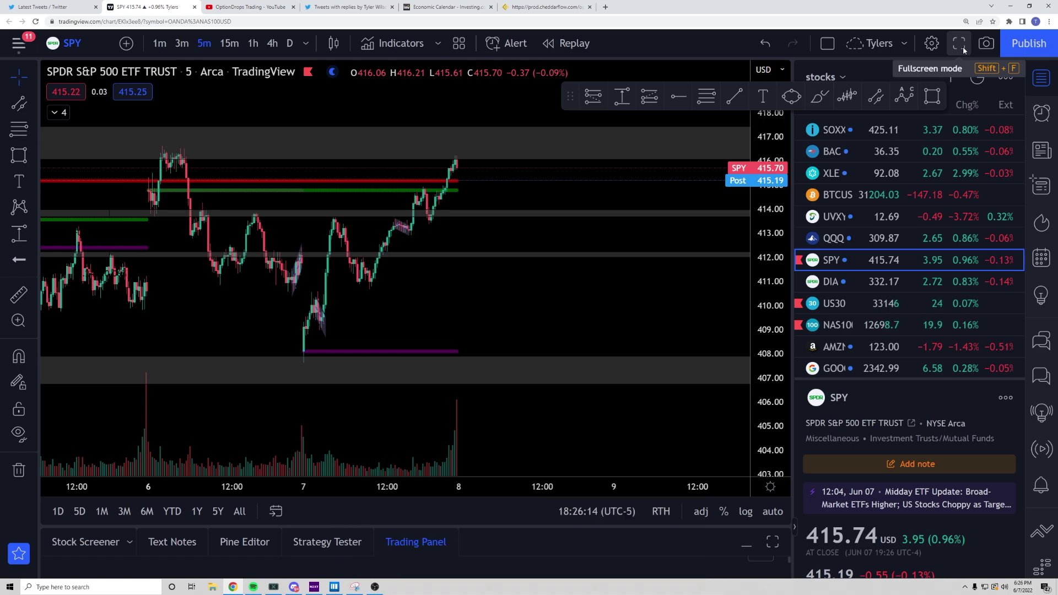
pyautogui.click(838, 325)
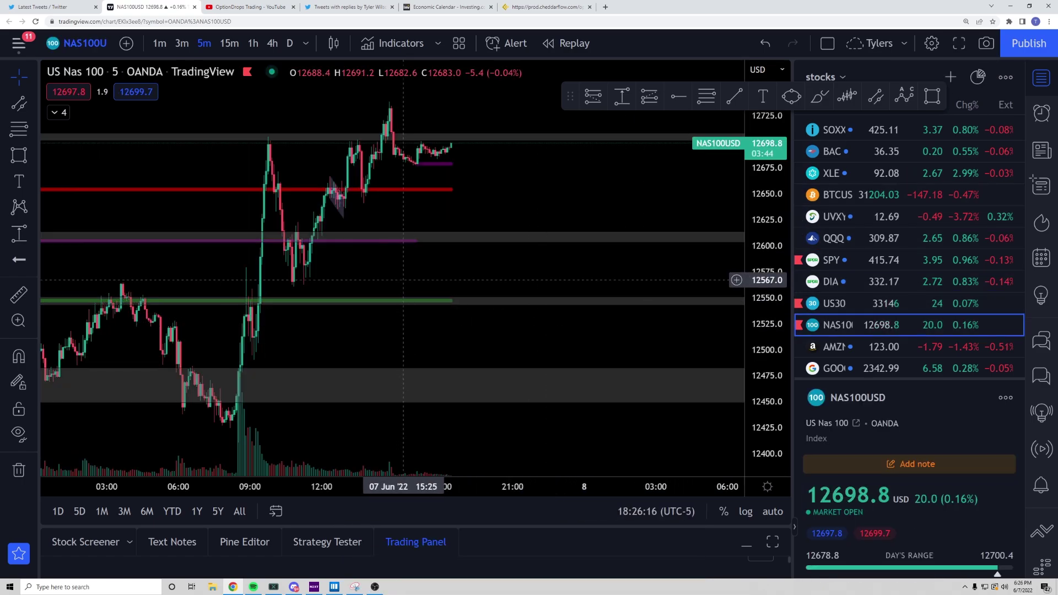
pyautogui.moveTo(347, 295); pyautogui.dragTo(653, 287)
pyautogui.scroll(2, 530, 308)
pyautogui.scroll(-5, 642, 267)
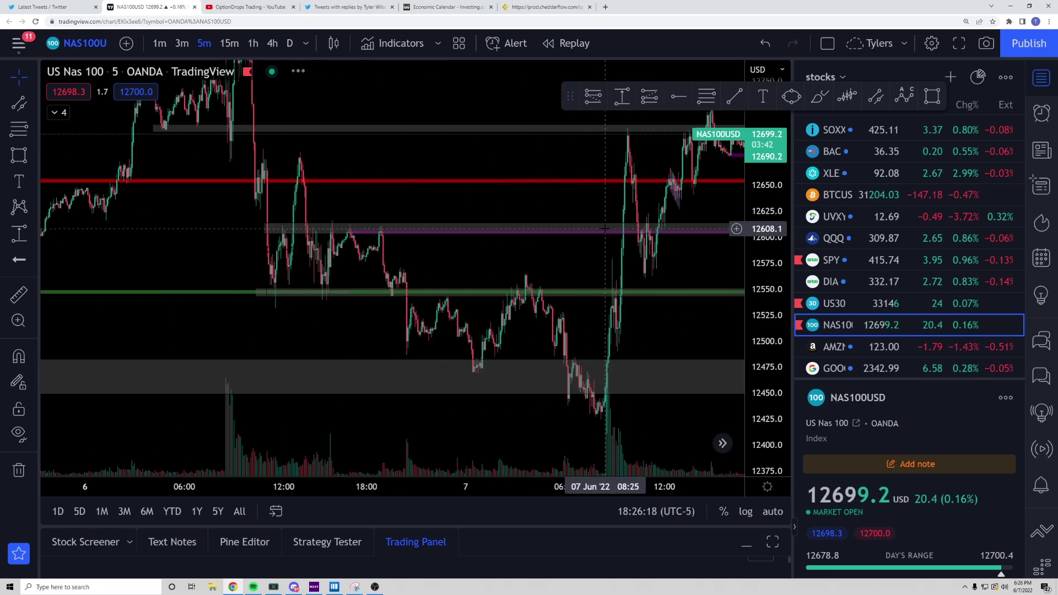
# - Return to the SPY 5-minute chart and show it full screen, focused on June 6 and 7
pyautogui.click(857, 260)
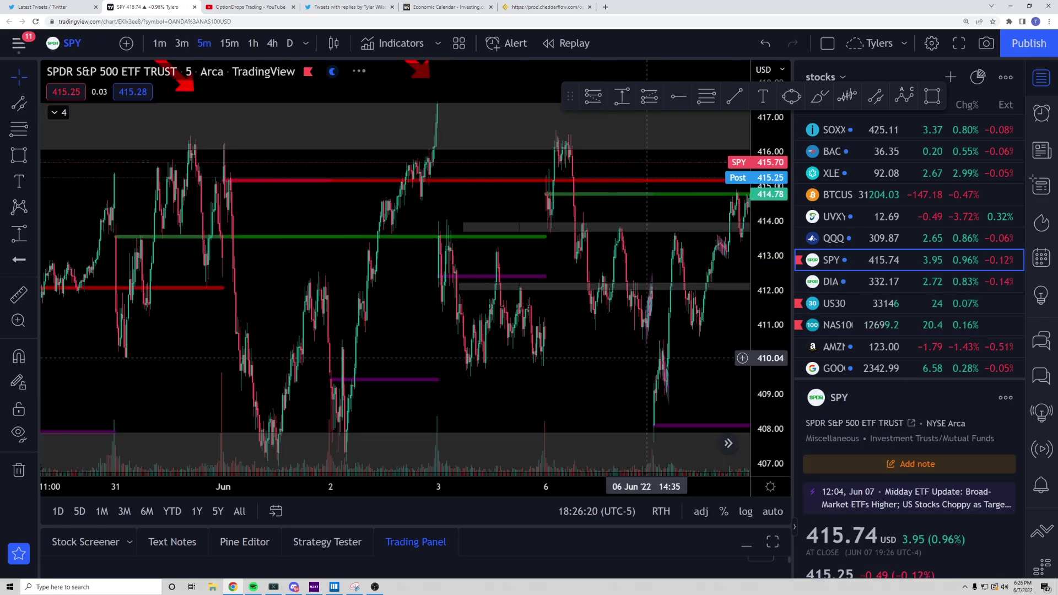
pyautogui.moveTo(669, 406); pyautogui.dragTo(664, 340)
pyautogui.scroll(5, 675, 330)
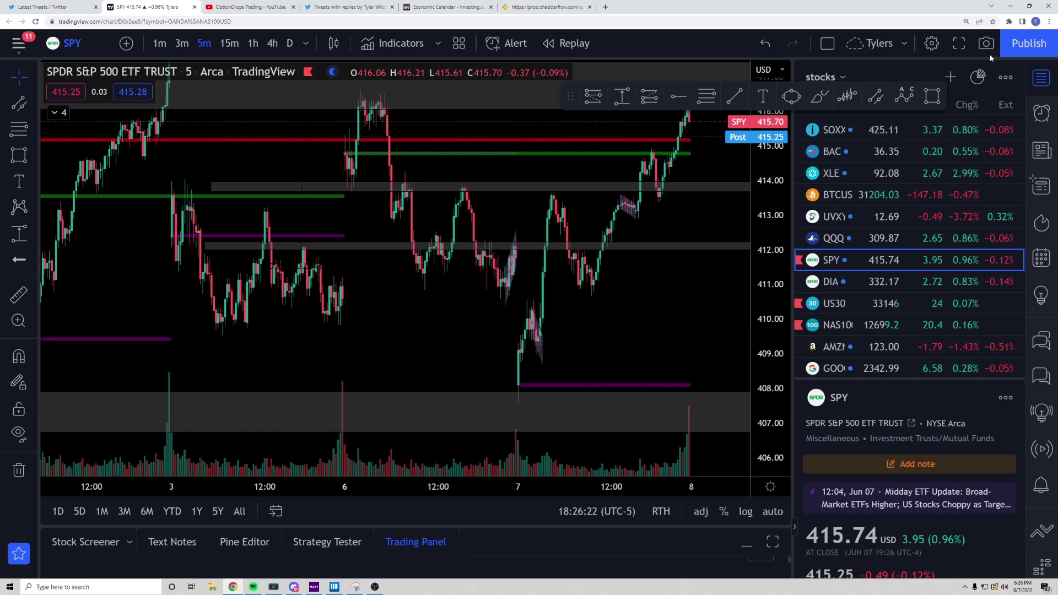
pyautogui.click(961, 50)
pyautogui.scroll(3, 720, 298)
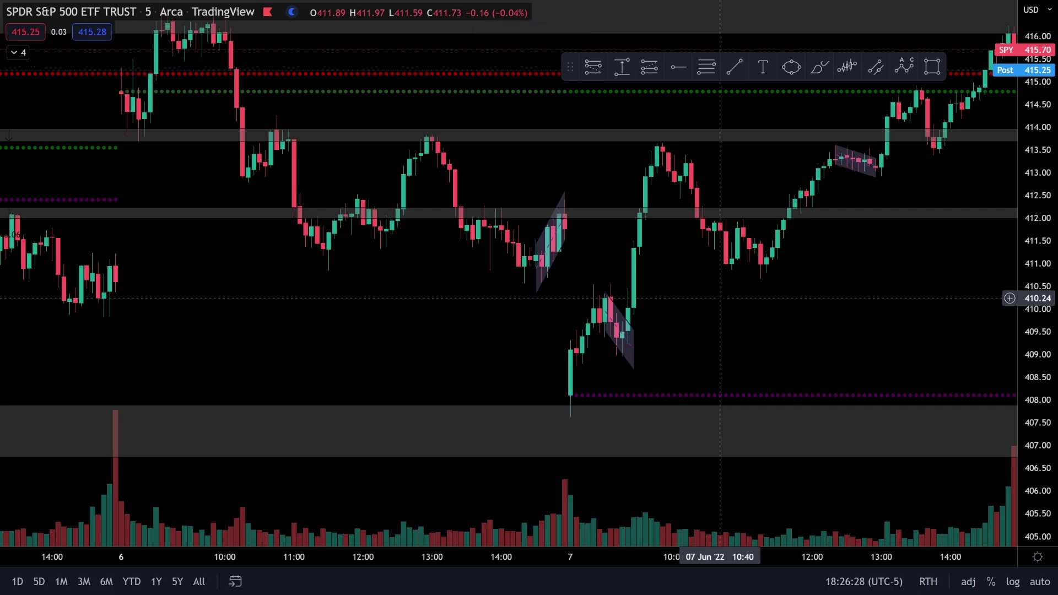
# - Circle the June 7 opening low inside the lower grey zone with the red brush
pyautogui.click(820, 66)
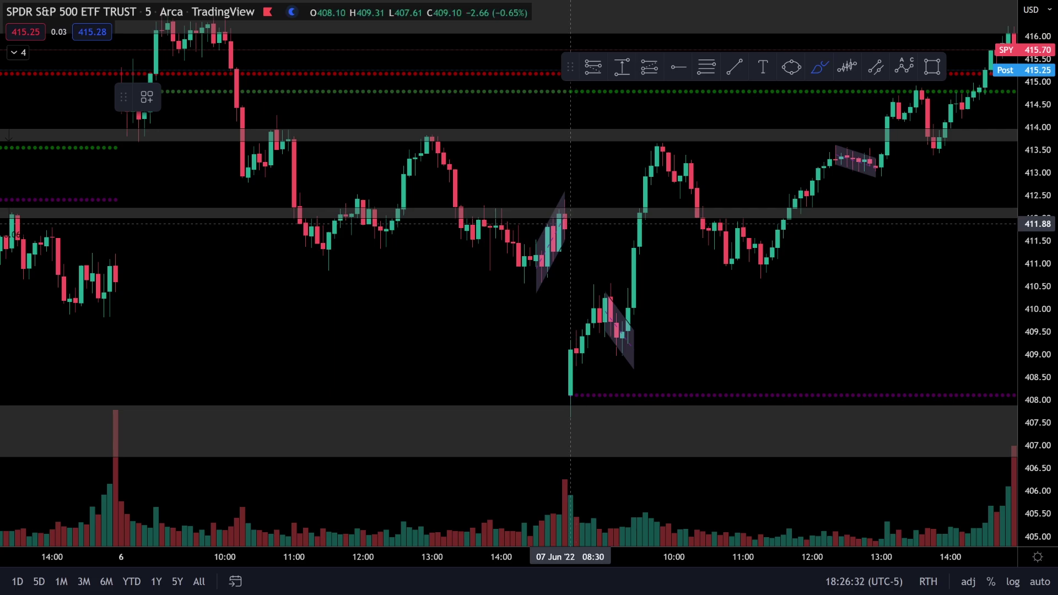
pyautogui.moveTo(589, 390); pyautogui.dragTo(553, 408)
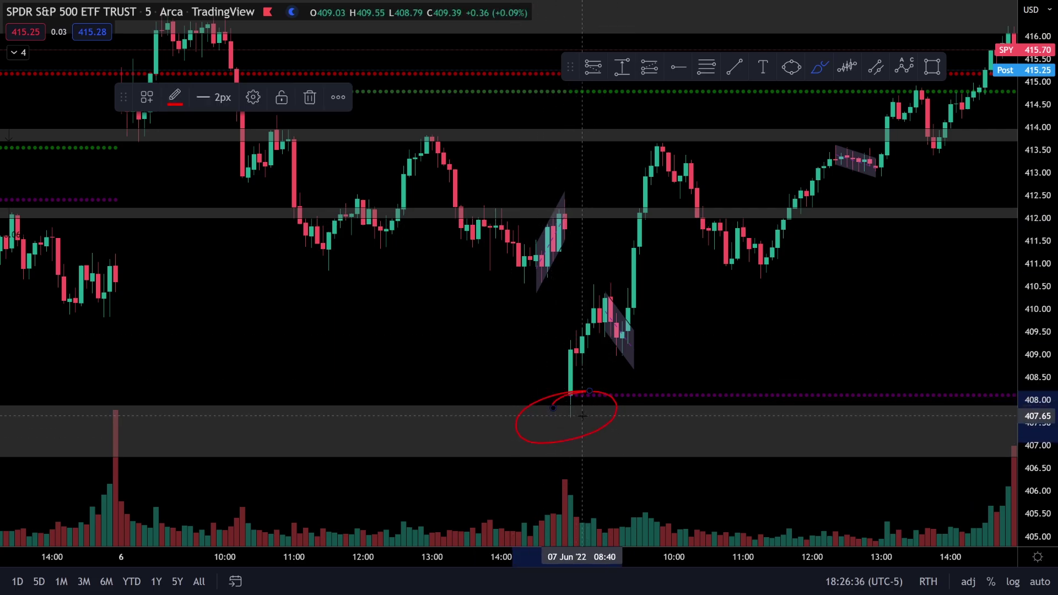
pyautogui.scroll(-10, 582, 416)
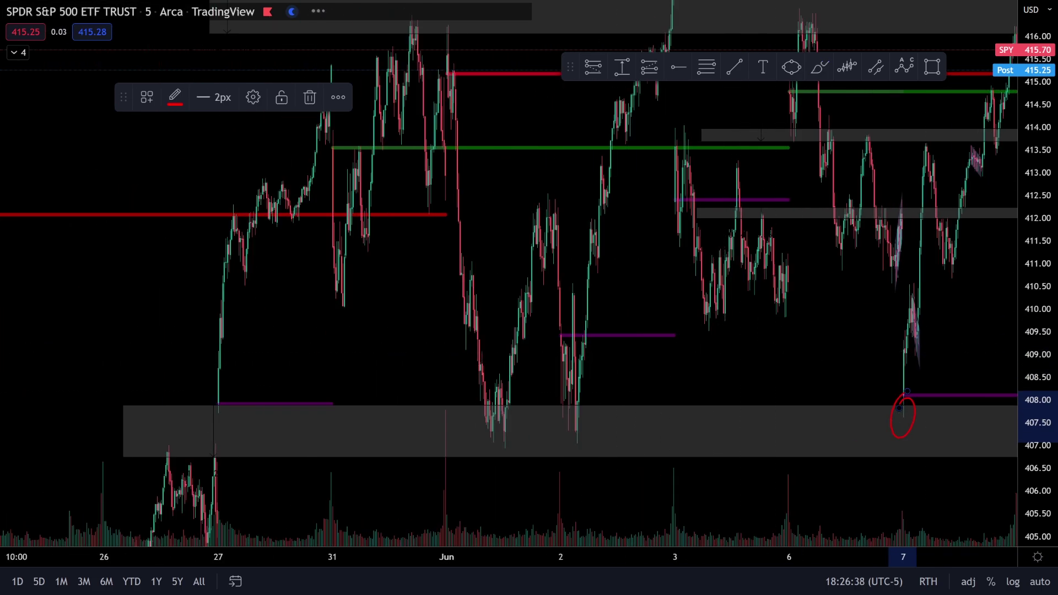
# - Draw a red brush bracket before the price range, spanning from about 418 down to about 406 across both grey zones
pyautogui.moveTo(1040, 210); pyautogui.dragTo(1040, 477)
pyautogui.scroll(-4, 945, 388)
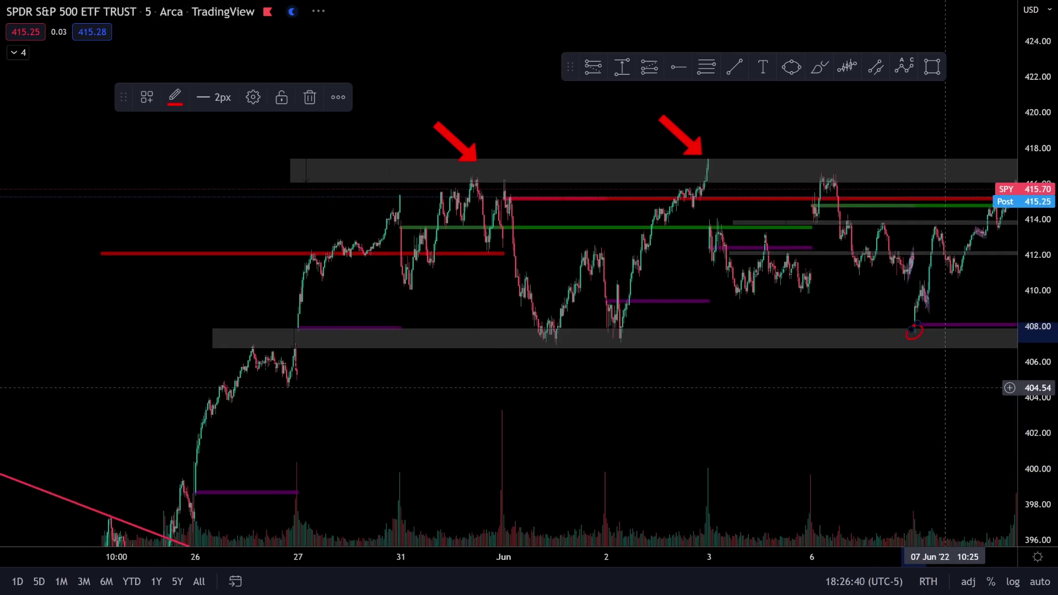
pyautogui.moveTo(882, 388); pyautogui.dragTo(640, 403)
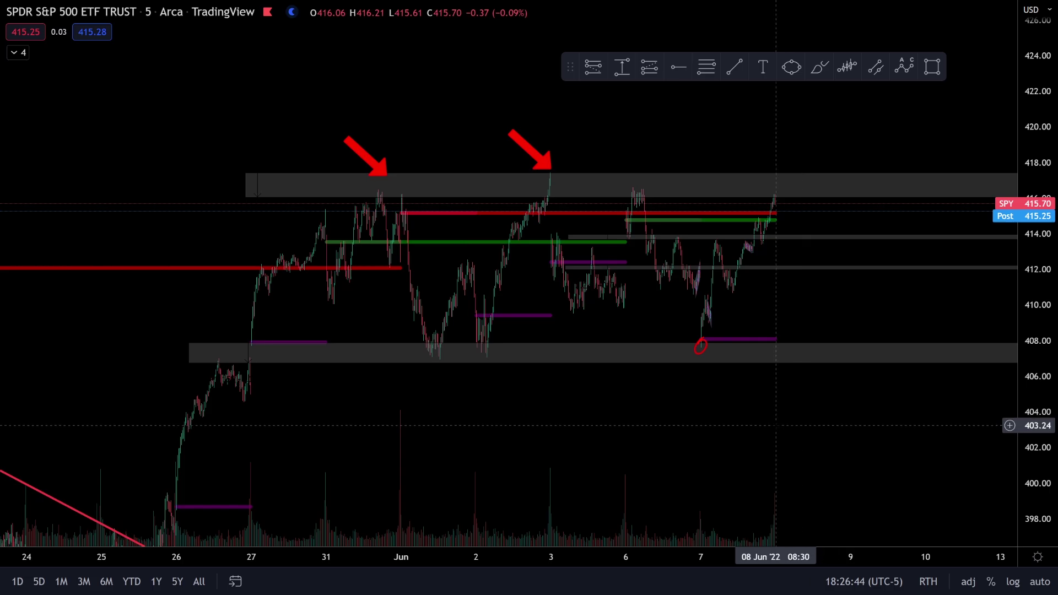
pyautogui.click(819, 66)
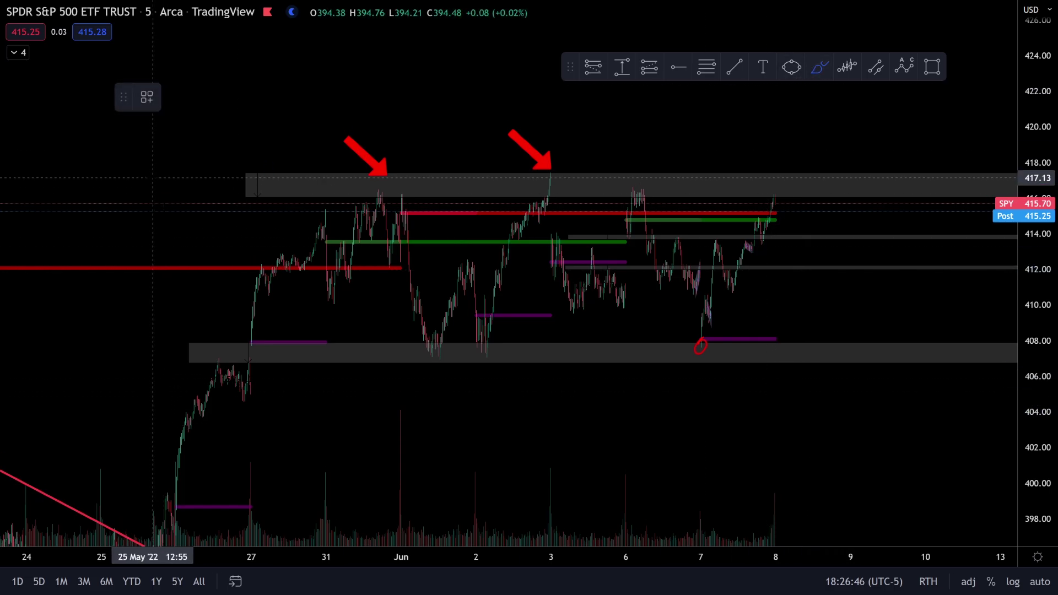
pyautogui.moveTo(157, 159); pyautogui.dragTo(207, 162)
pyautogui.moveTo(139, 375)
pyautogui.mouseDown()
pyautogui.moveTo(195, 377)
pyautogui.moveTo(150, 201)
pyautogui.moveTo(155, 154)
pyautogui.mouseUp()
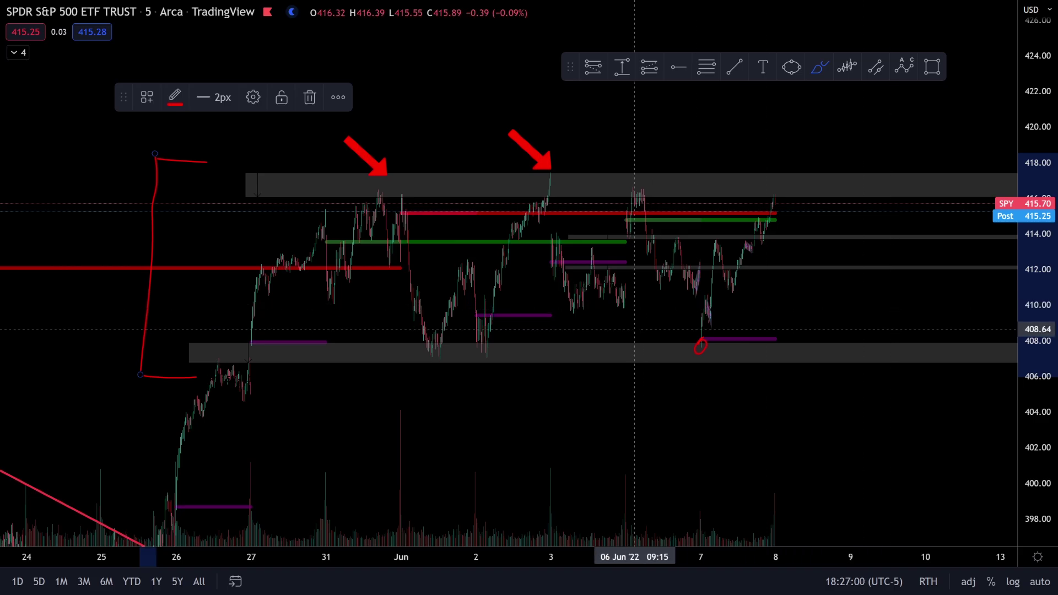
# - Brush a circle around the June 6 high, a V down to the June 7 low and back up, and a circle at the low
pyautogui.moveTo(639, 184)
pyautogui.mouseDown()
pyautogui.moveTo(651, 176)
pyautogui.moveTo(703, 340)
pyautogui.moveTo(770, 187)
pyautogui.mouseUp()
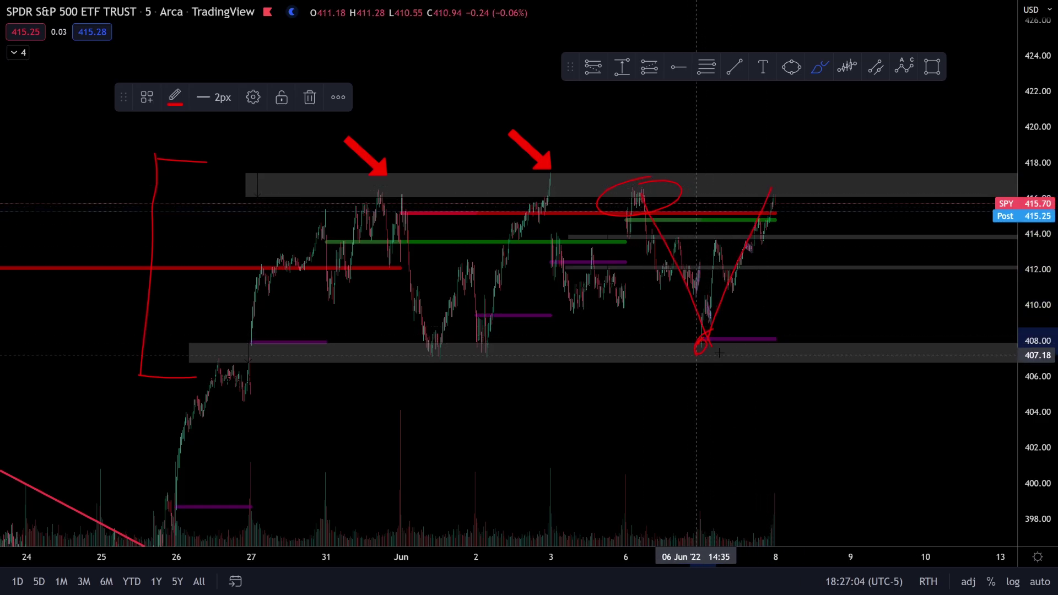
pyautogui.moveTo(711, 329); pyautogui.dragTo(712, 330)
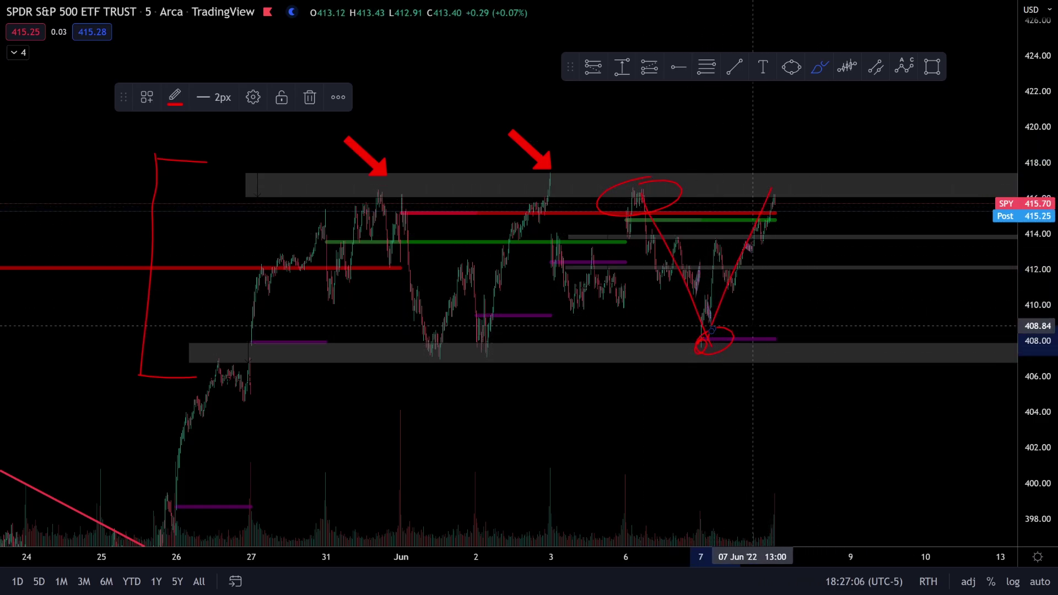
# - Remove the red V strokes and the circles marking the June 6 high and June 7 low, keeping the bracket
pyautogui.hotkey('ctrl', 'z')
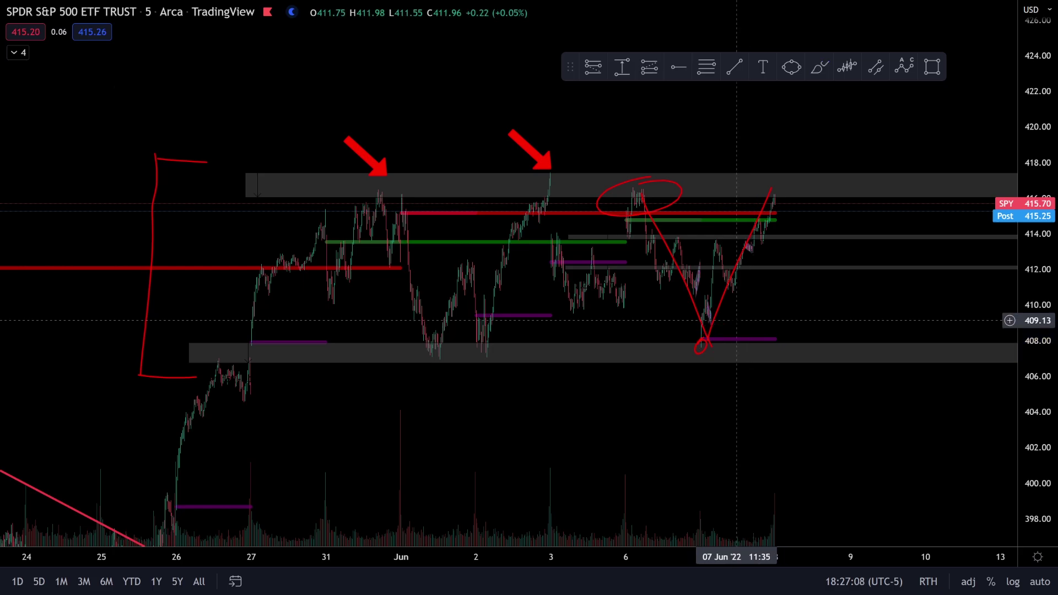
pyautogui.hotkey('ctrl', 'z')
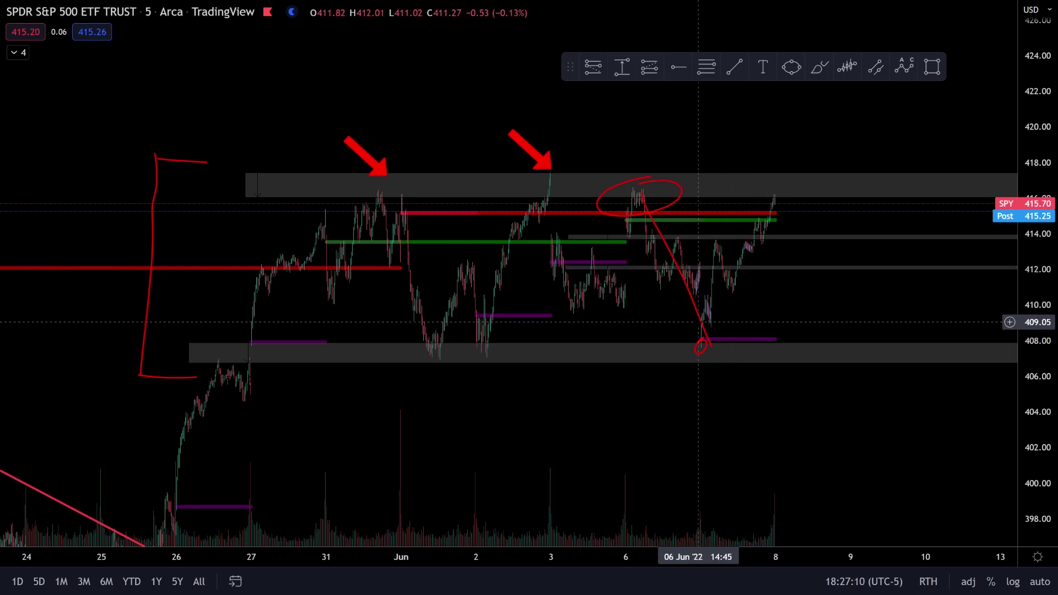
pyautogui.click(703, 326)
pyautogui.press('Delete')
pyautogui.click(700, 346)
pyautogui.press('Delete')
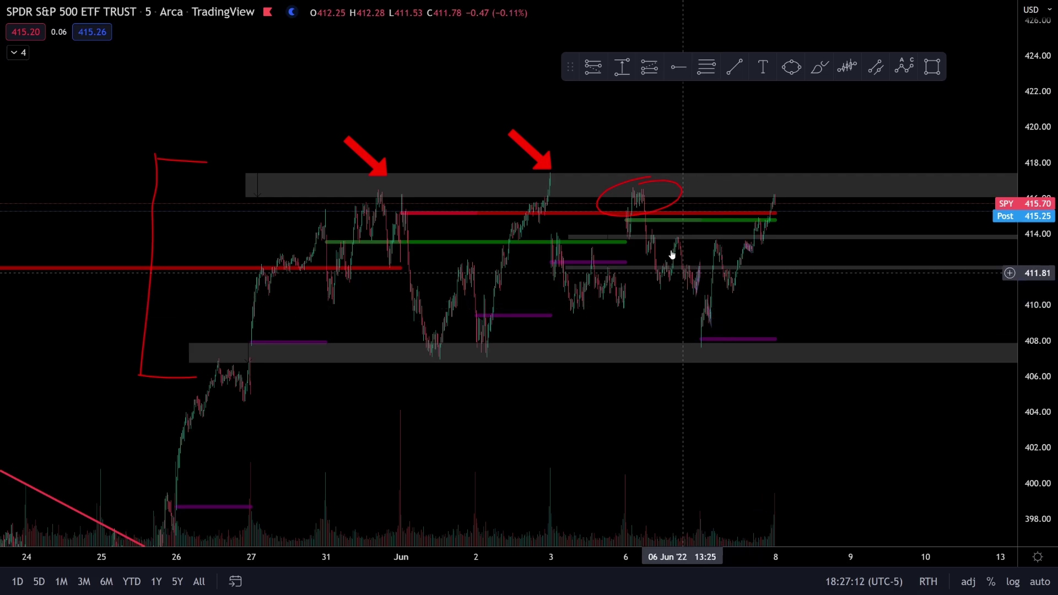
pyautogui.click(609, 219)
pyautogui.press('Delete')
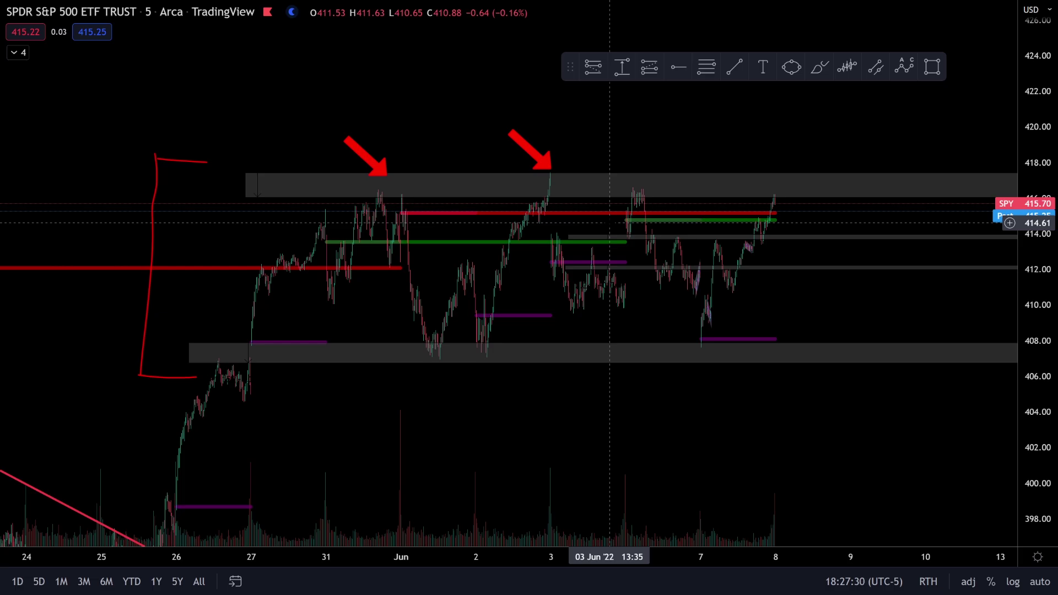
# - Load the Tesla (TSLA) 5-minute chart and view its price action from June 3 to June 7
pyautogui.scroll(3, 590, 279)
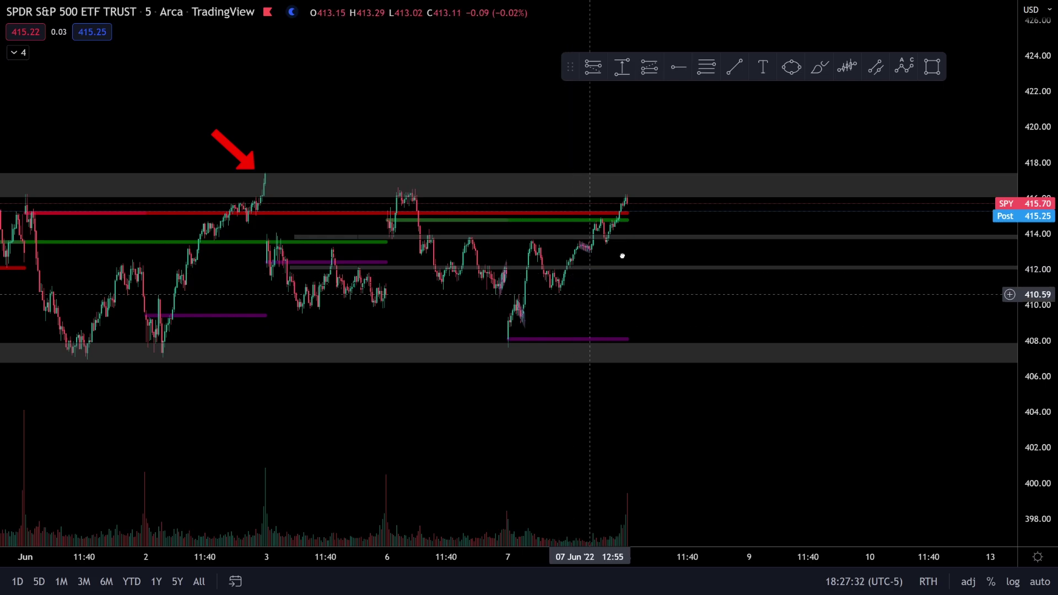
pyautogui.scroll(3, 619, 253)
pyautogui.moveTo(347, 178); pyautogui.dragTo(474, 197)
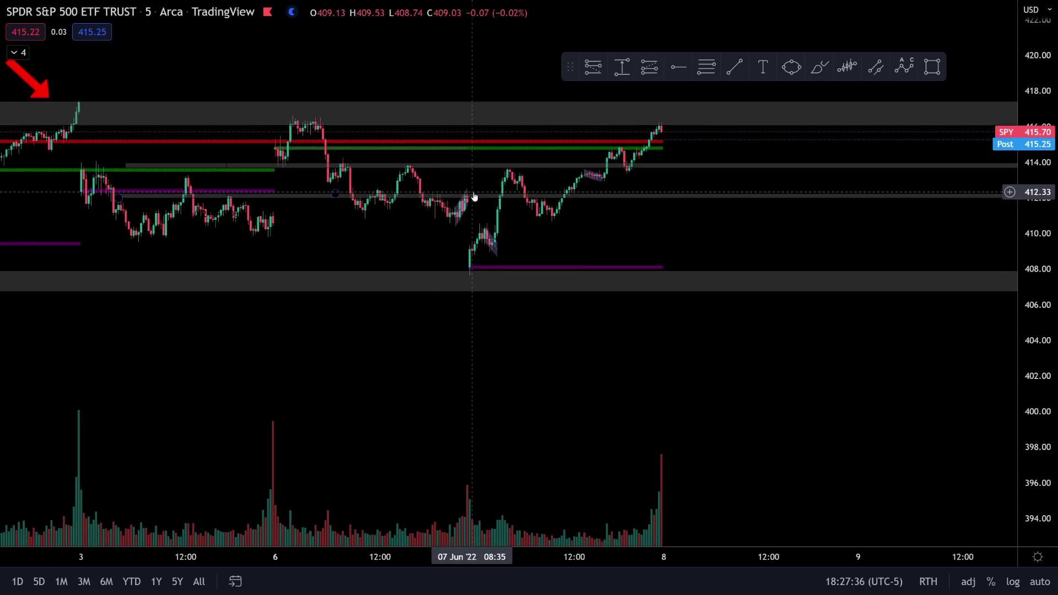
pyautogui.write('TSLA')
pyautogui.press('Return')
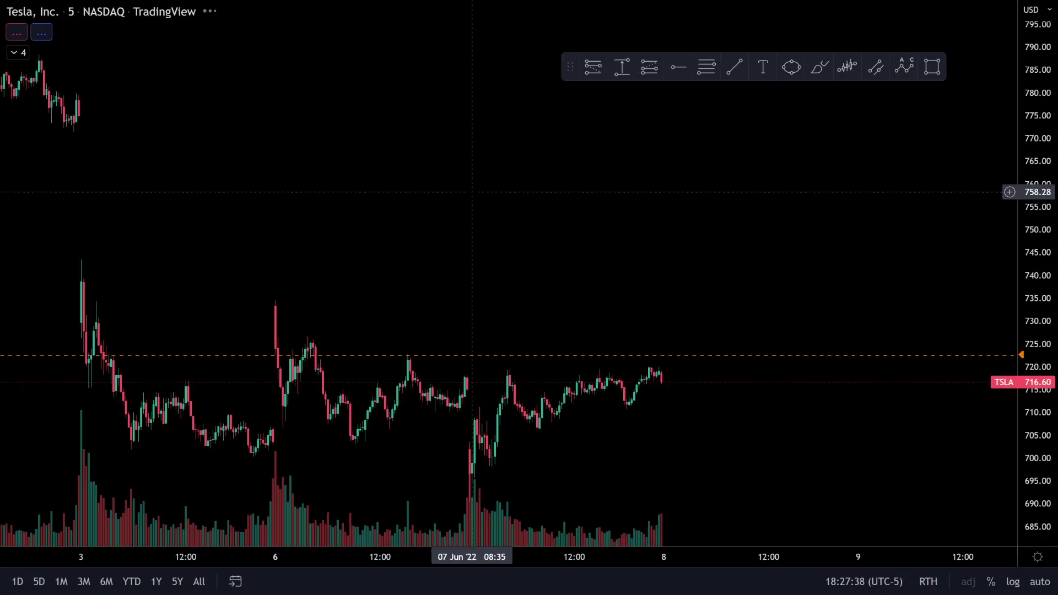
pyautogui.moveTo(475, 490); pyautogui.dragTo(582, 381)
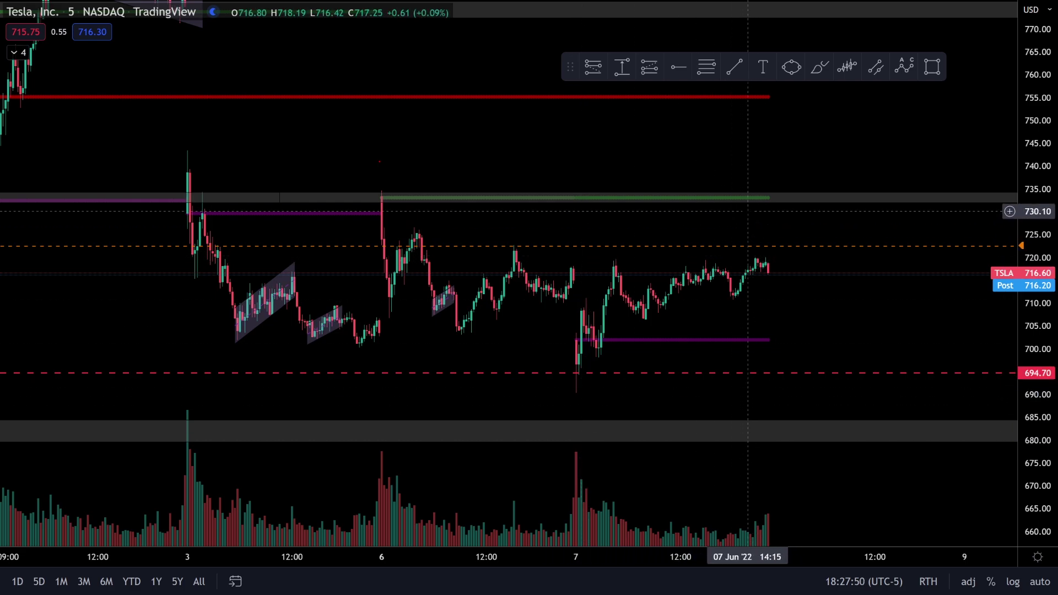
# - Switch the chart back to SPY and bring the full range since late May into view
pyautogui.write('spy')
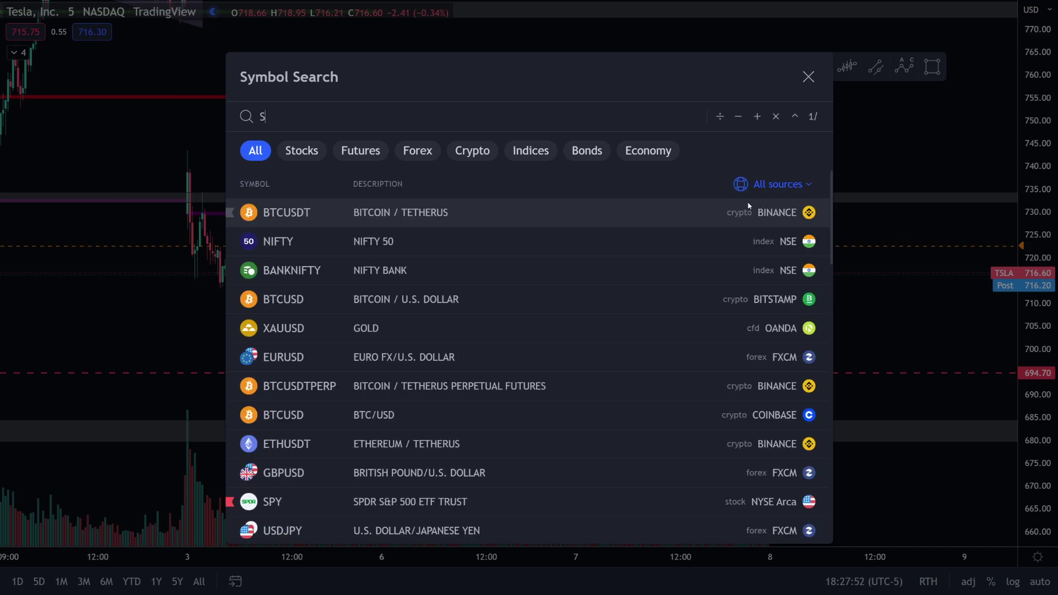
pyautogui.press('Return')
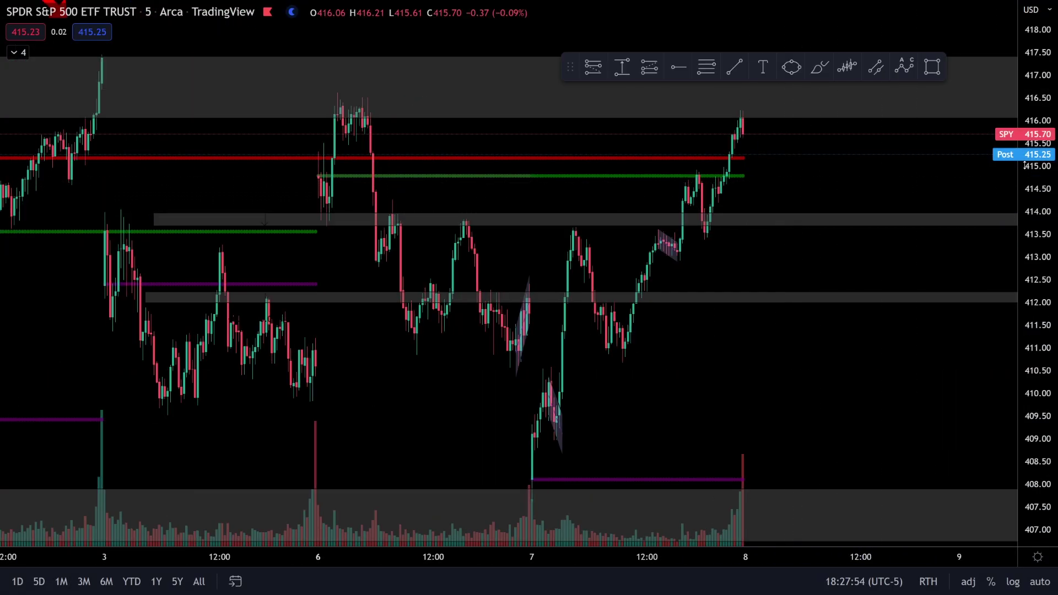
pyautogui.scroll(-5, 717, 144)
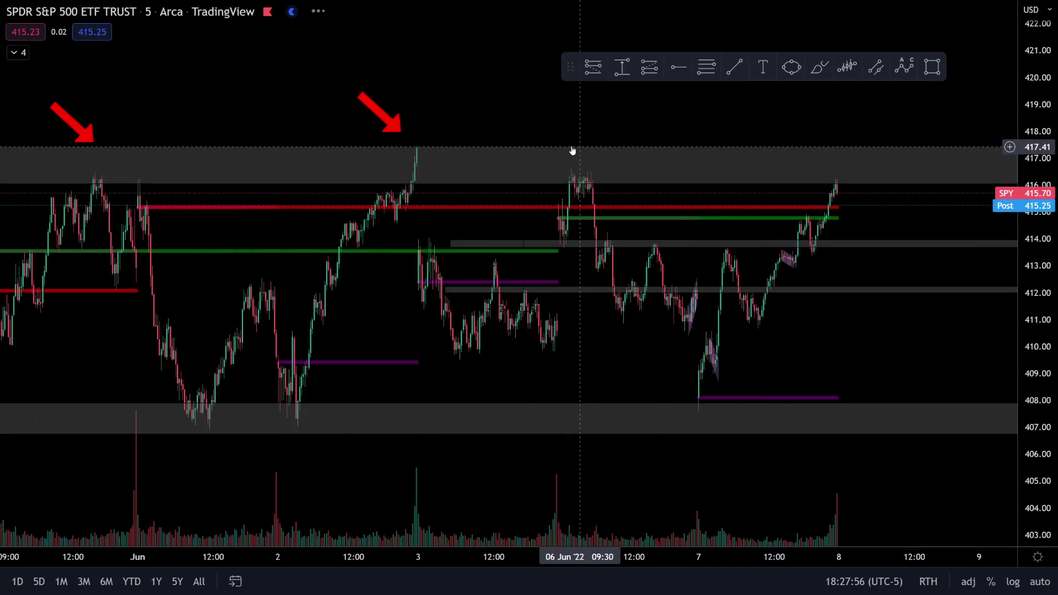
pyautogui.moveTo(717, 143); pyautogui.dragTo(664, 151)
# - Circle the price peaks at the upper grey zone on May 31–June 1, June 3, June 6 and June 7 with the red brush
pyautogui.click(820, 67)
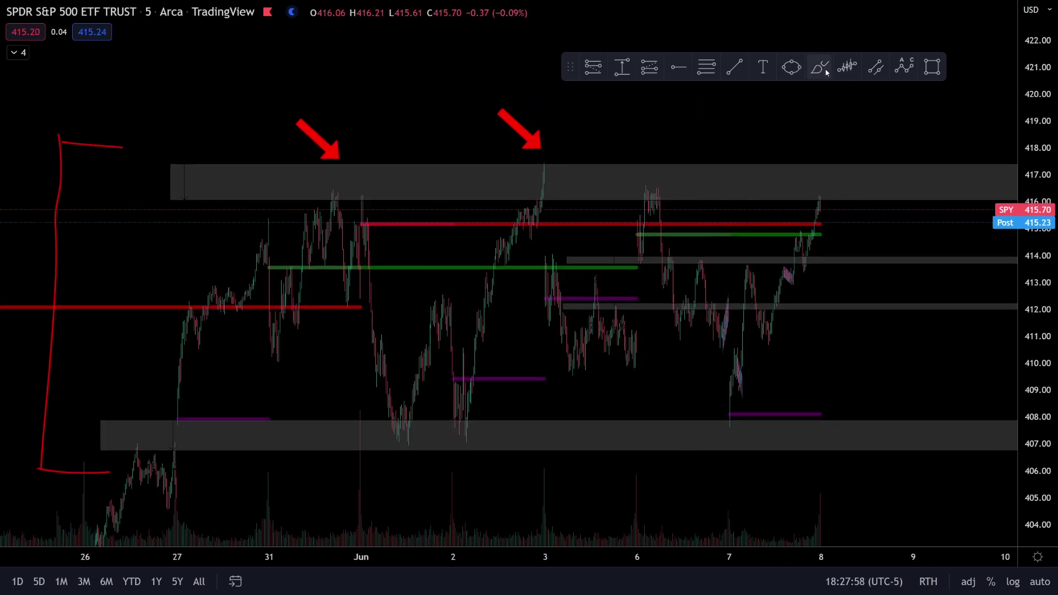
pyautogui.moveTo(366, 182); pyautogui.dragTo(333, 184)
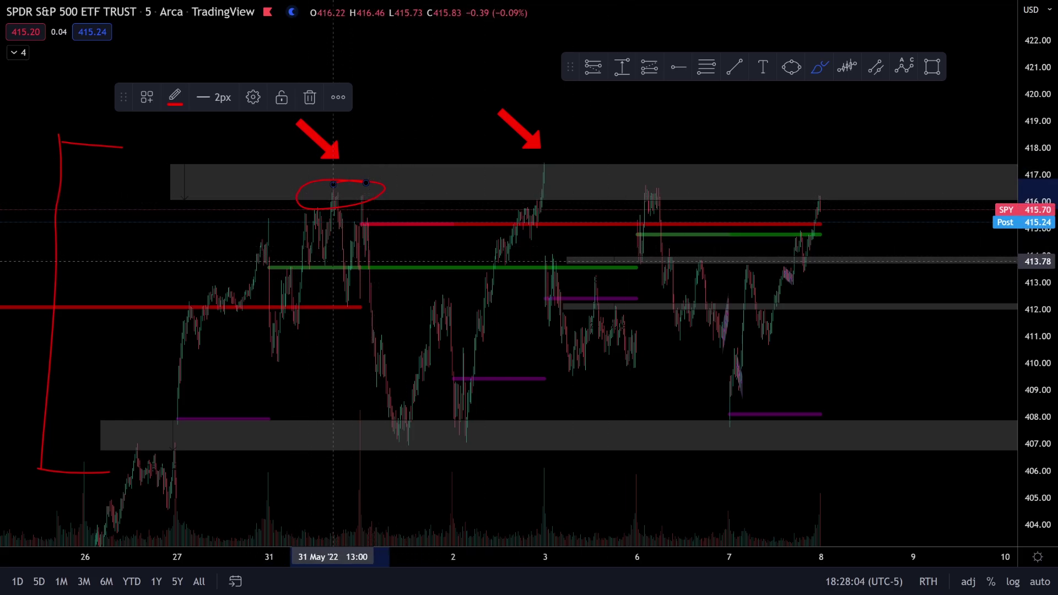
pyautogui.moveTo(552, 155)
pyautogui.mouseDown()
pyautogui.moveTo(514, 182)
pyautogui.moveTo(669, 183)
pyautogui.mouseUp()
pyautogui.moveTo(821, 182)
pyautogui.mouseDown()
pyautogui.moveTo(849, 216)
pyautogui.moveTo(786, 180)
pyautogui.mouseUp()
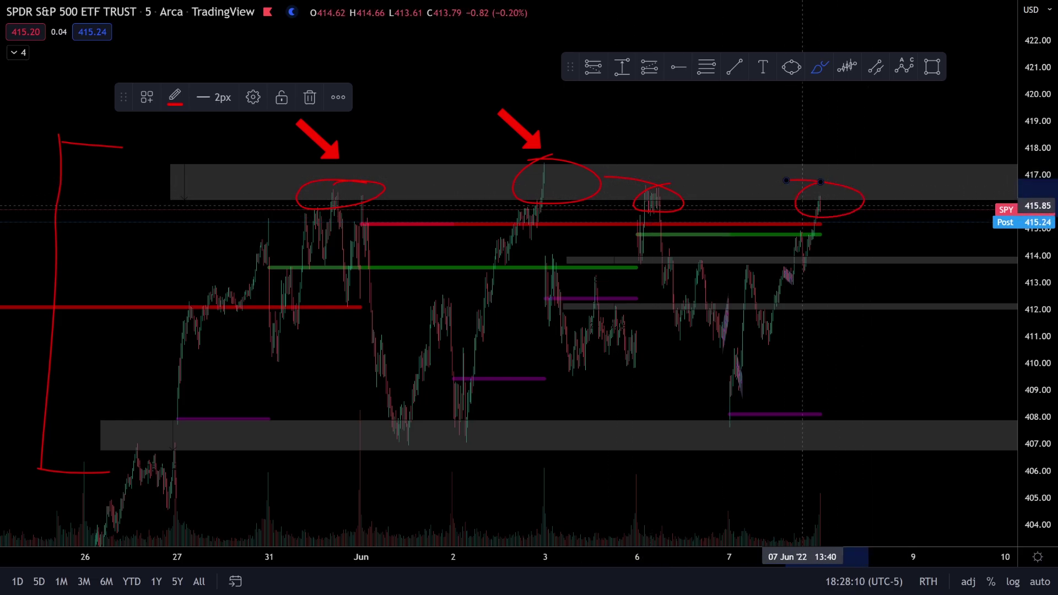
pyautogui.scroll(3, 783, 237)
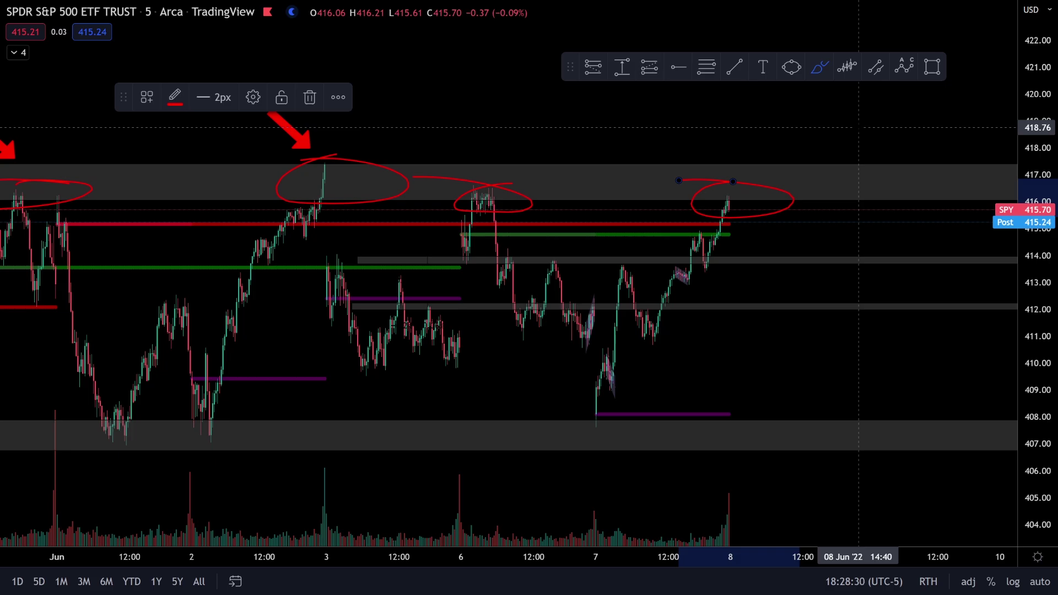
# - Leave full-screen view, switch to Bookmap and examine the ESM2 order-book heatmap across the June 7 session
pyautogui.press('Escape')
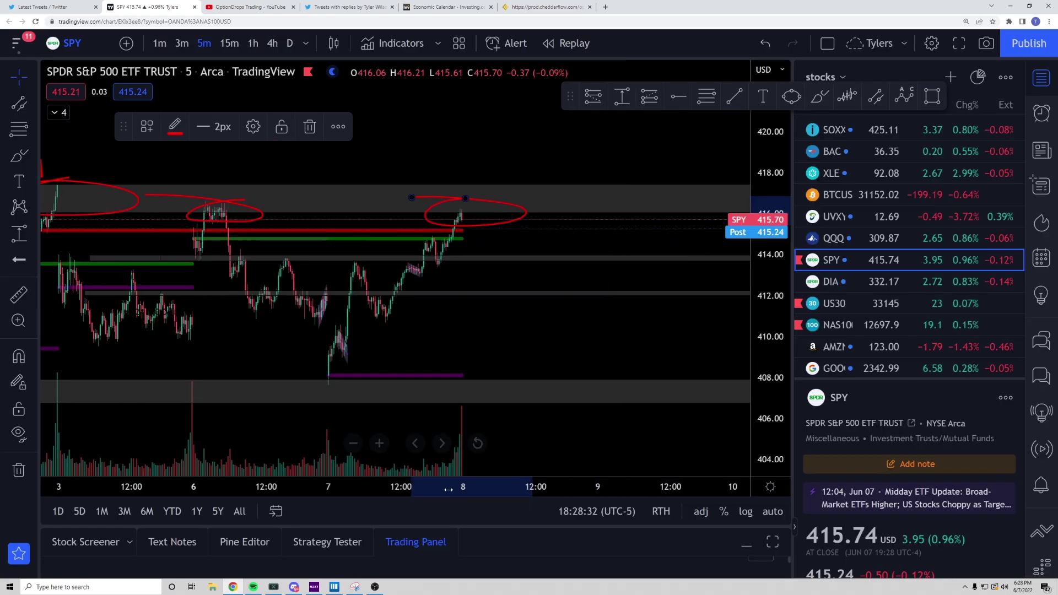
pyautogui.hotkey('alt', 'Tab')
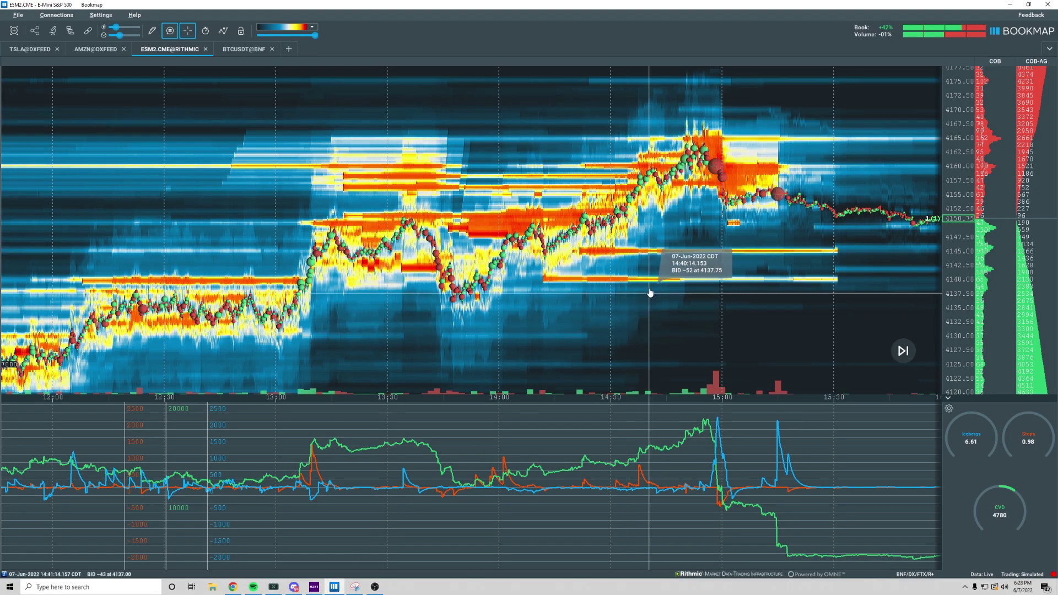
pyautogui.moveTo(318, 309); pyautogui.dragTo(383, 278)
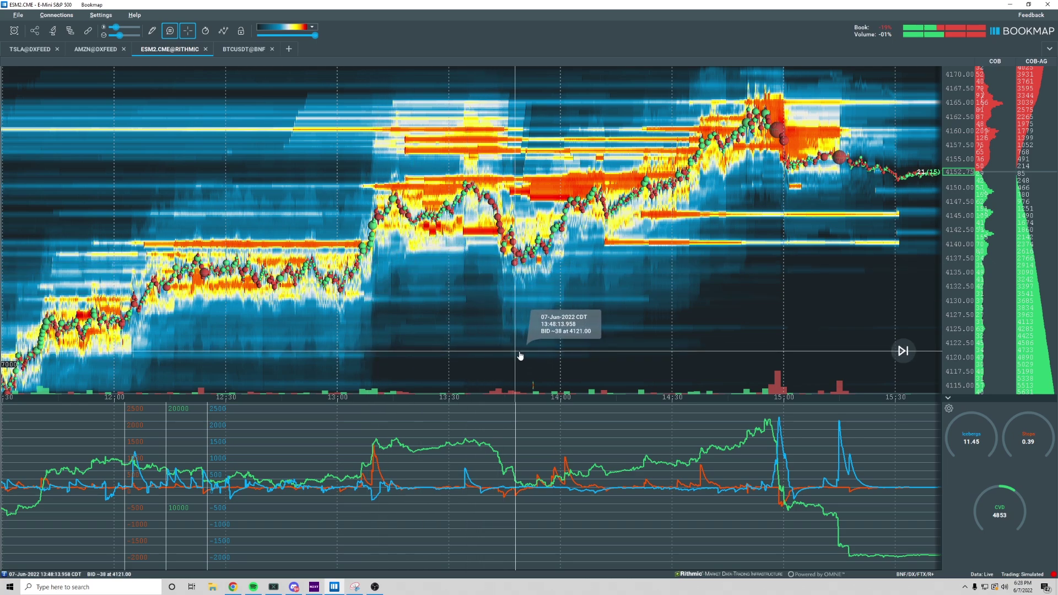
pyautogui.scroll(-2, 464, 334)
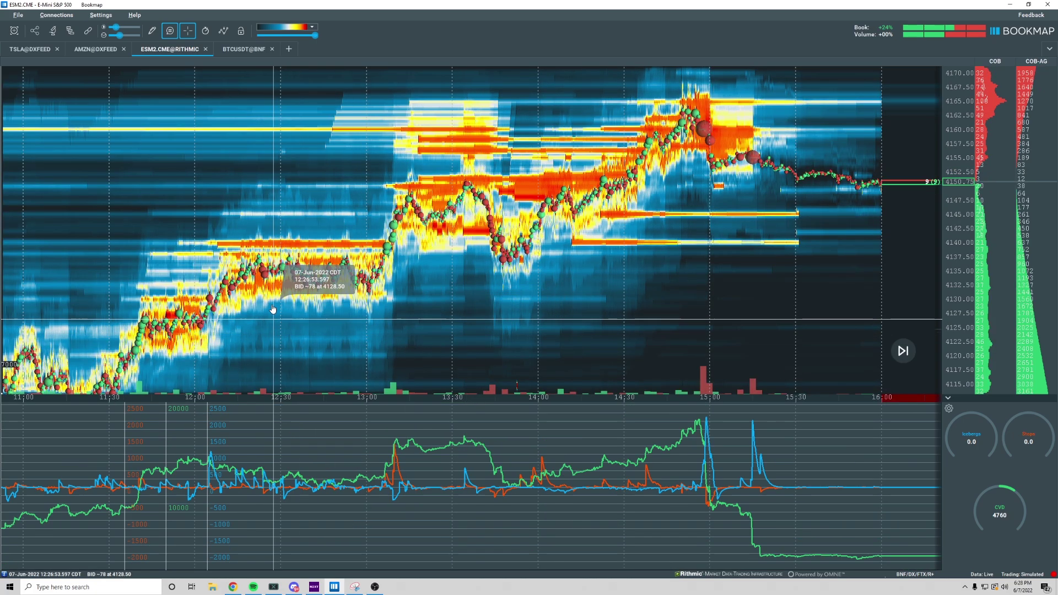
pyautogui.moveTo(207, 367); pyautogui.dragTo(296, 278)
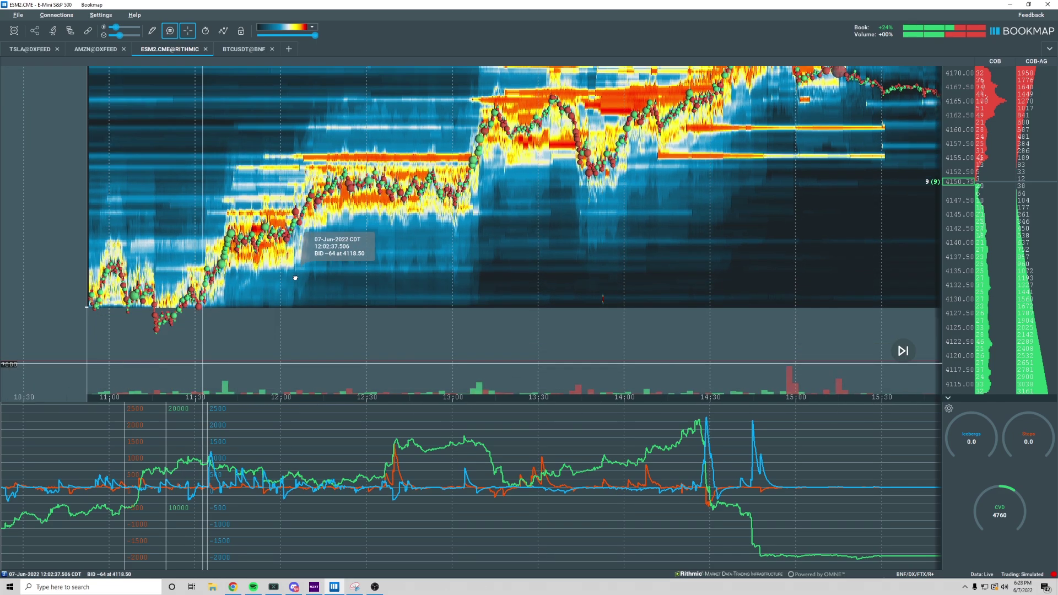
# - Examine the ESM2 heatmap together with the icebergs, stops and CVD curves from midday through the June 7 close
pyautogui.moveTo(521, 180); pyautogui.dragTo(478, 205)
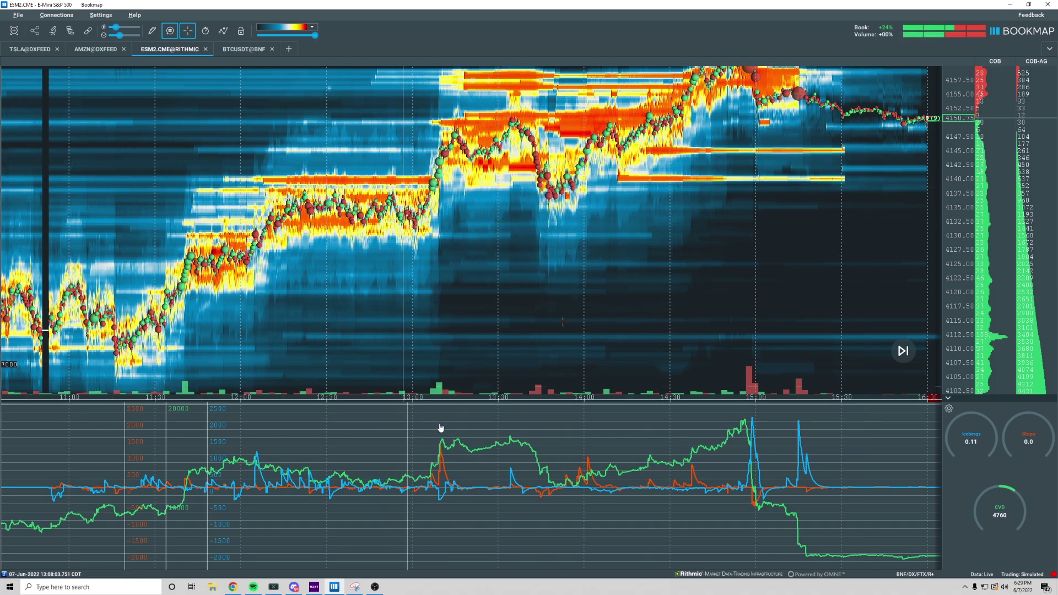
pyautogui.scroll(1, 492, 481)
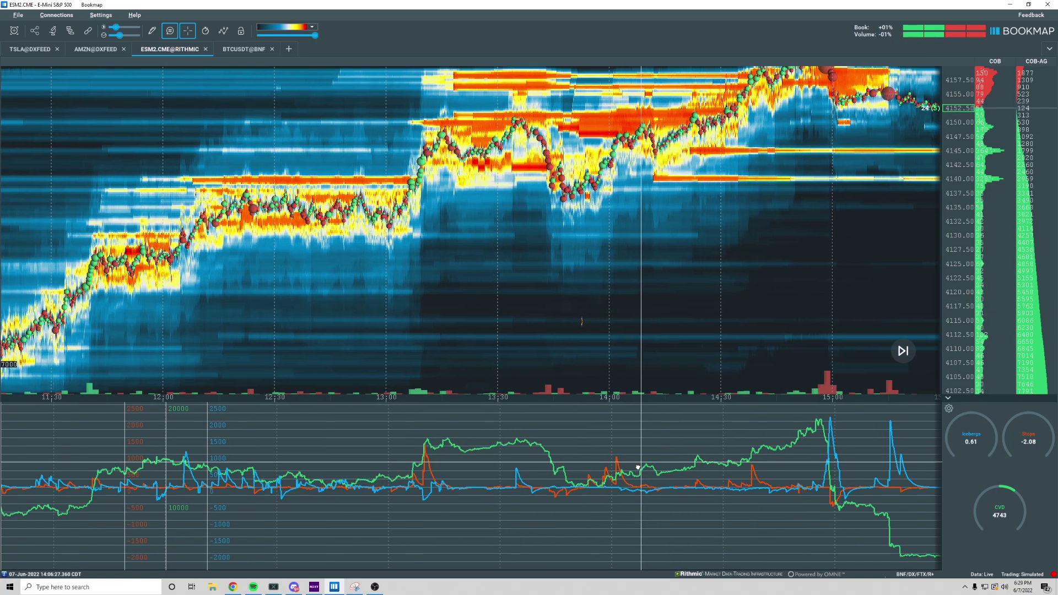
pyautogui.moveTo(640, 468); pyautogui.dragTo(485, 472)
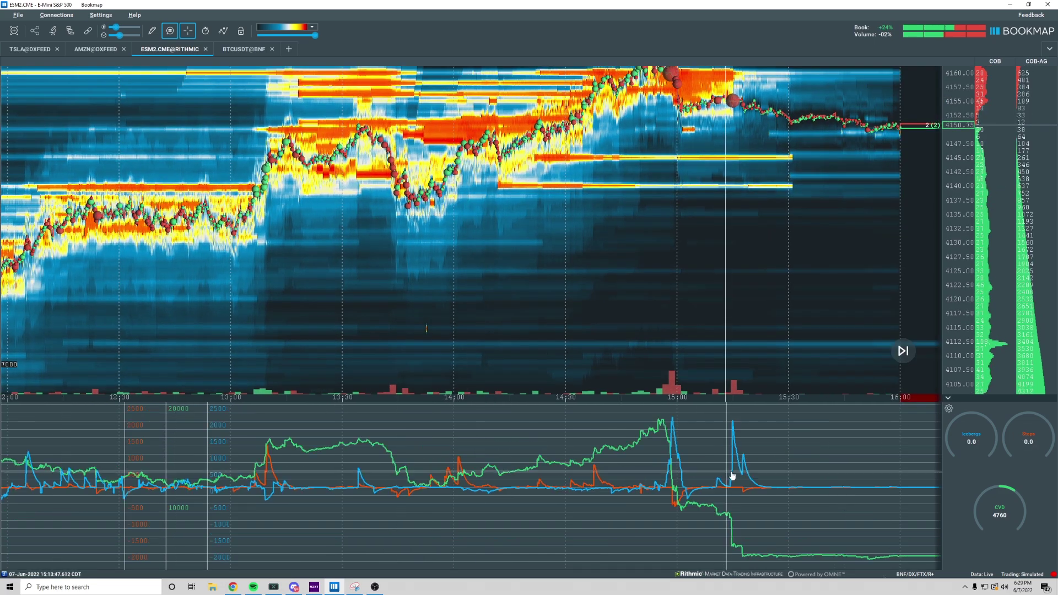
pyautogui.scroll(3, 734, 476)
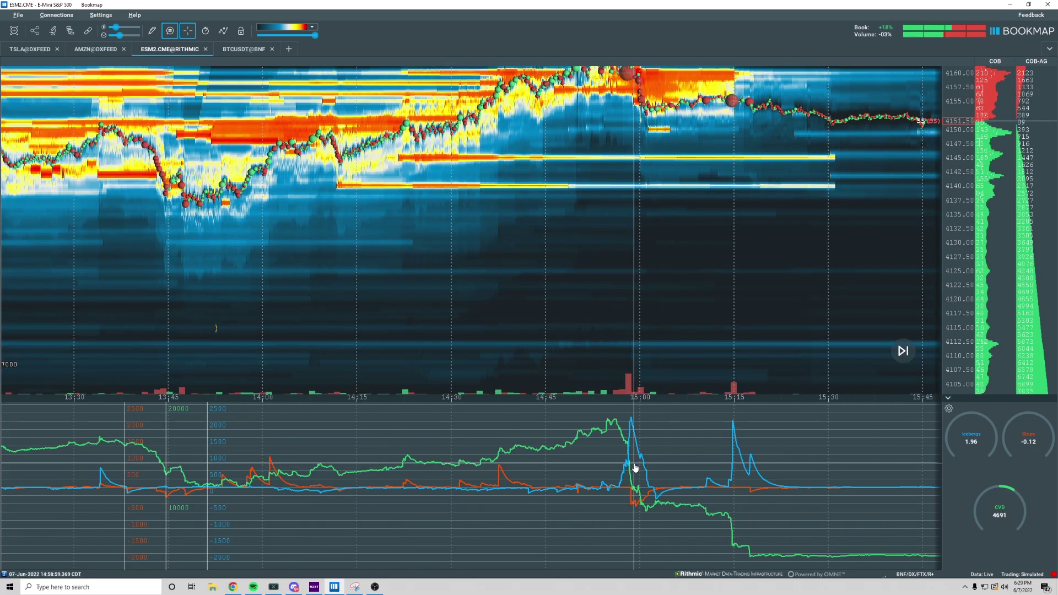
pyautogui.moveTo(632, 423)
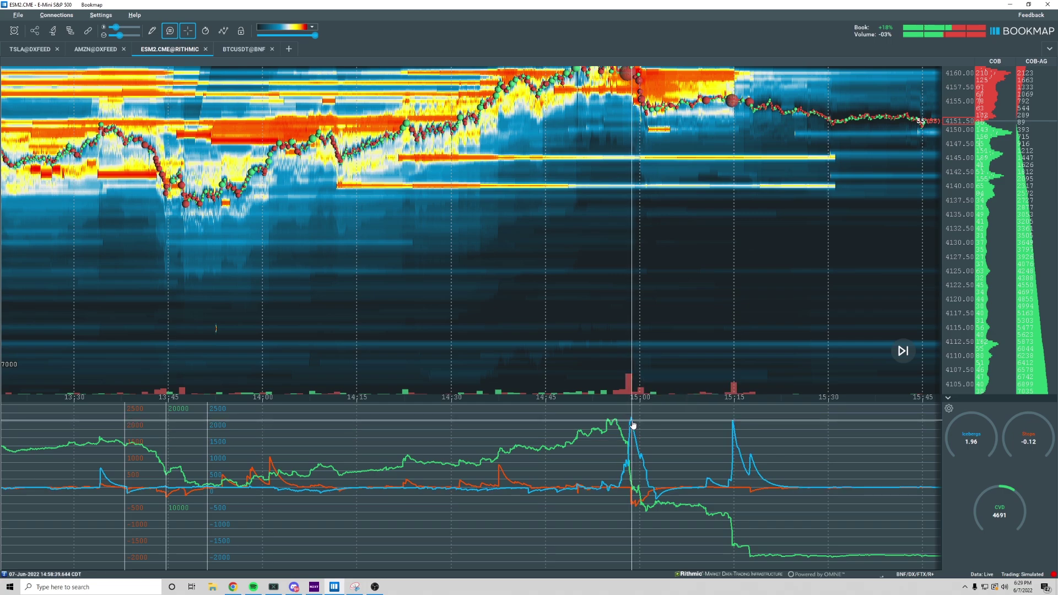
pyautogui.moveTo(680, 238); pyautogui.dragTo(675, 293)
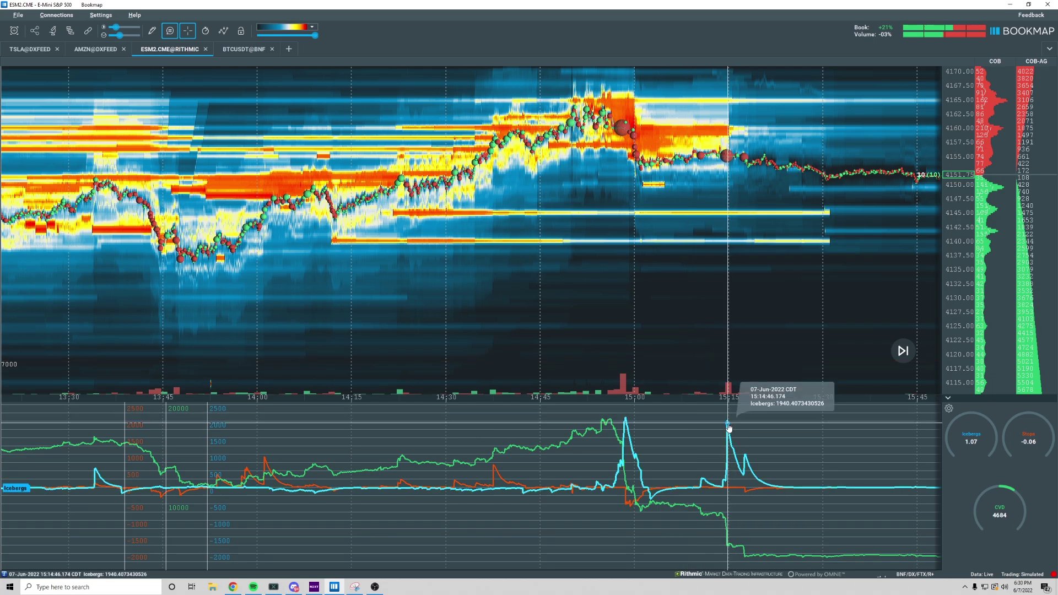
pyautogui.moveTo(729, 428)
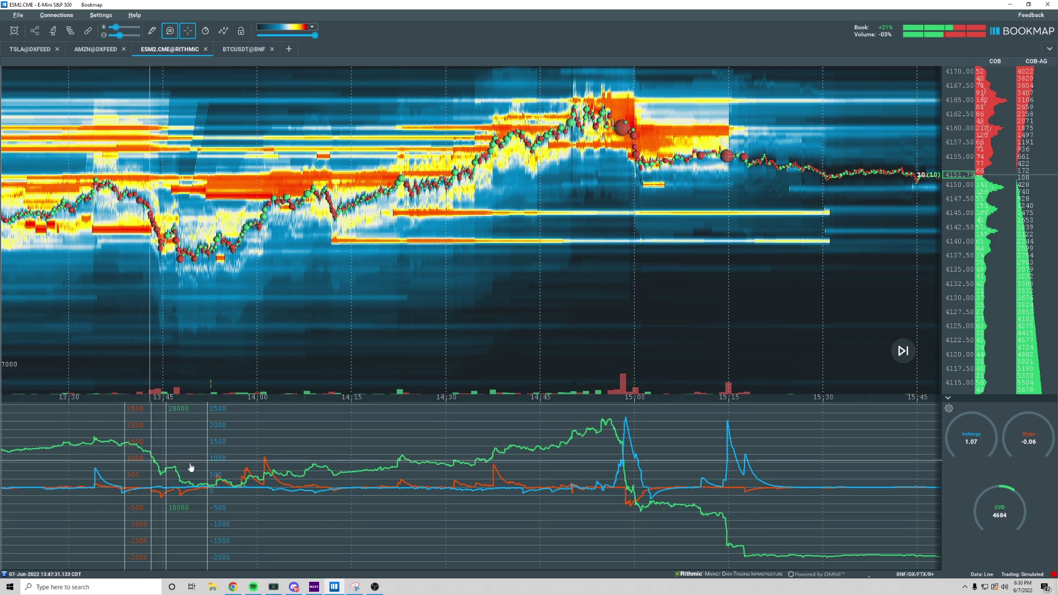
pyautogui.scroll(-3, 641, 461)
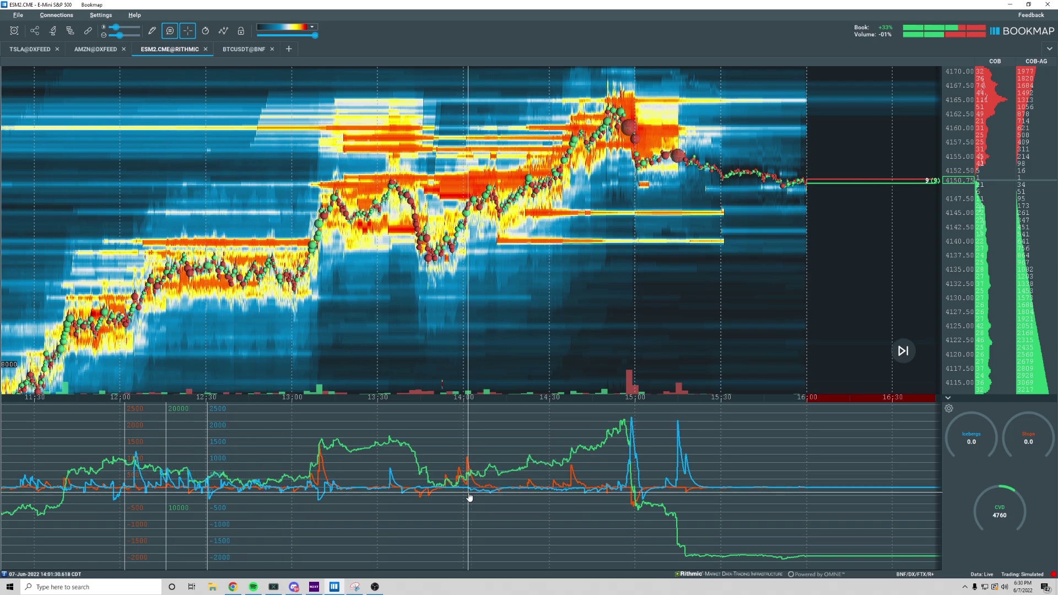
# - Switch to the Cheddar Flow options order flow page in Chrome and look up the flow for SPY and QQQ
pyautogui.hotkey('alt', 'Tab')
pyautogui.click(569, 6)
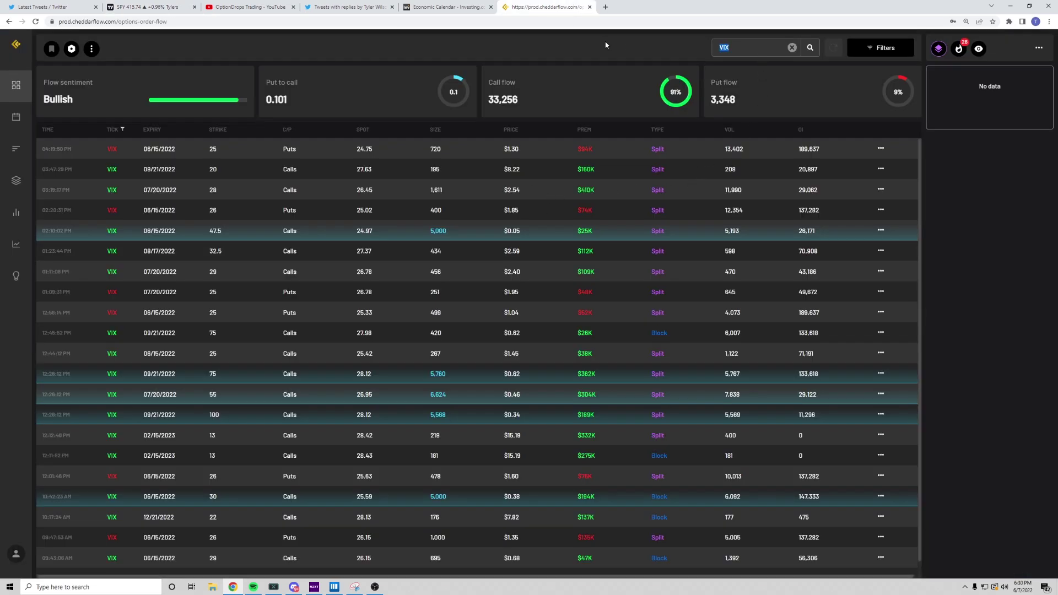
pyautogui.press('Return')
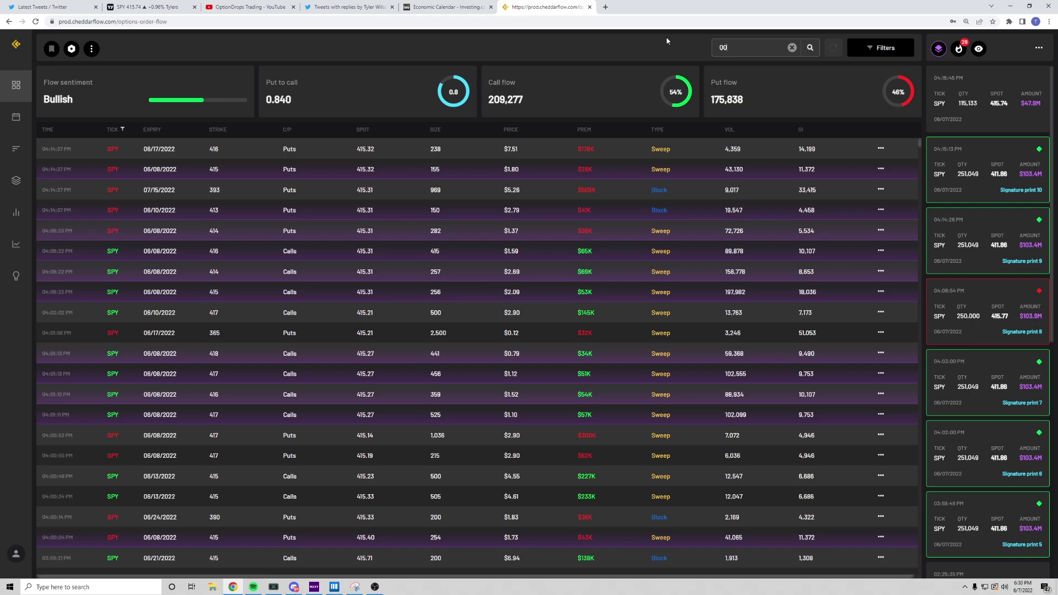
pyautogui.press('Return')
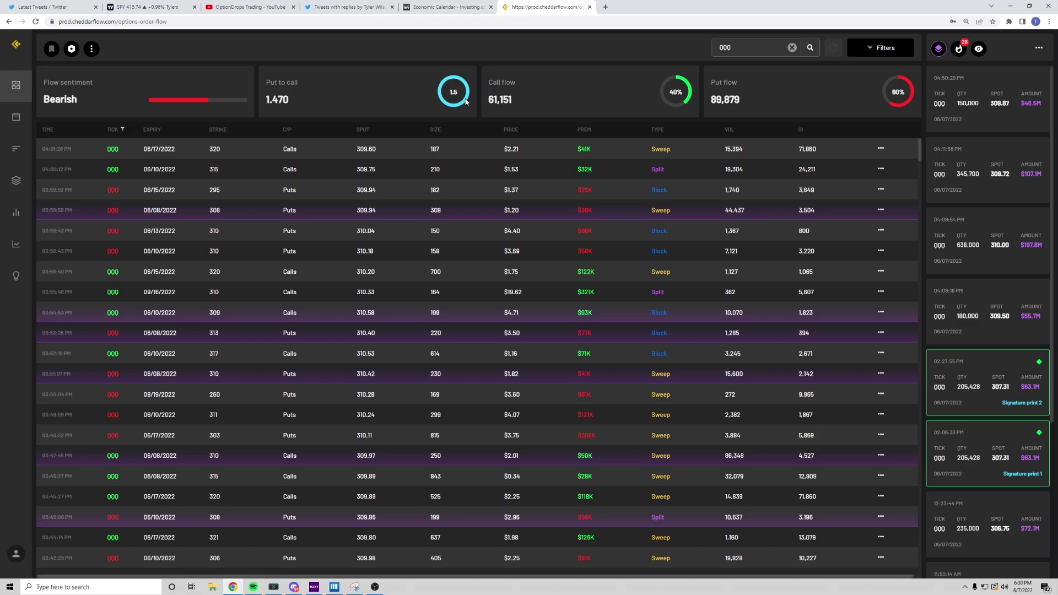
# - Return to the TradingView chart, go full screen, load VIX (Volatility S&P 500 Index, TVC) and view its price action since mid-May
pyautogui.click(175, 5)
pyautogui.scroll(-3, 551, 276)
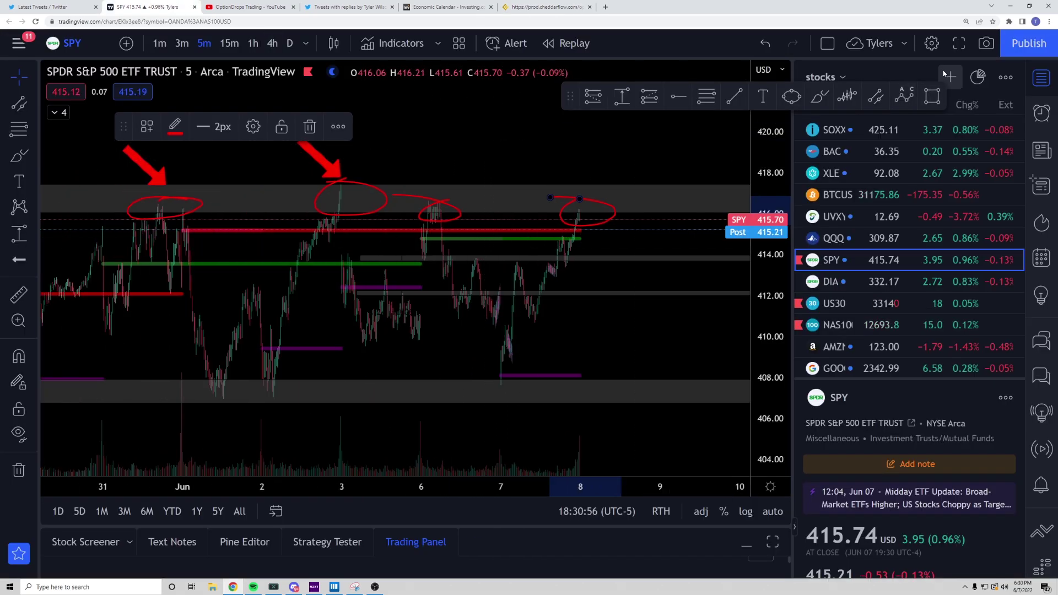
pyautogui.click(958, 43)
pyautogui.scroll(5, 829, 206)
pyautogui.write('VIX')
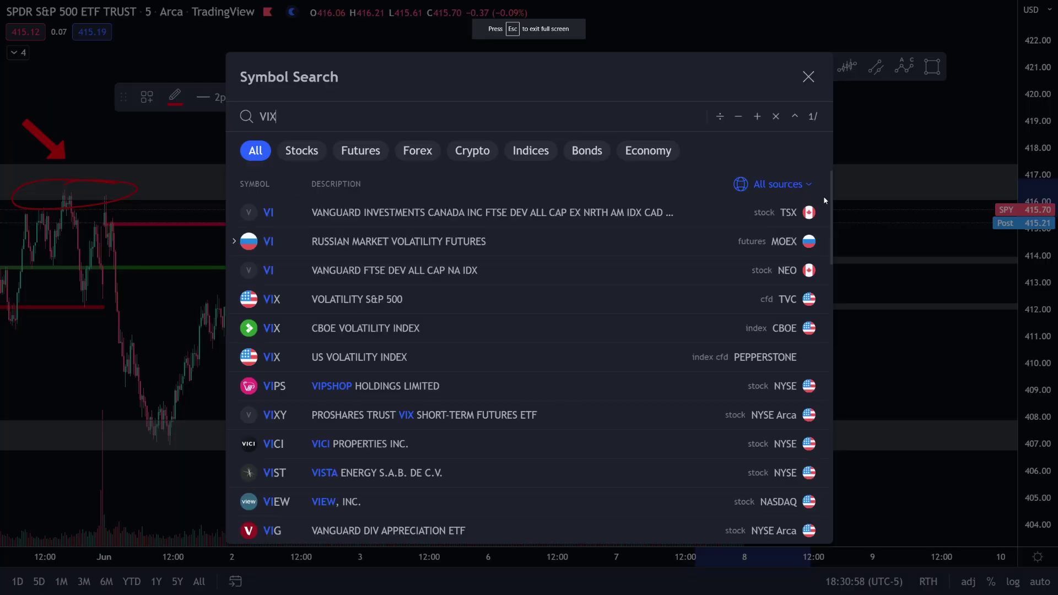
pyautogui.press('Return')
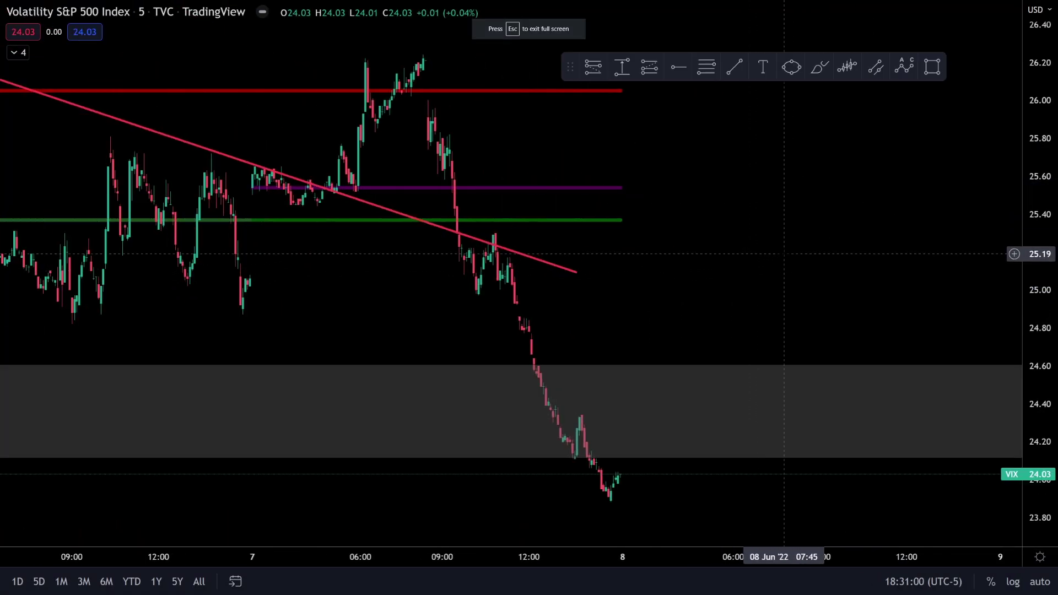
pyautogui.moveTo(683, 233); pyautogui.dragTo(924, 360)
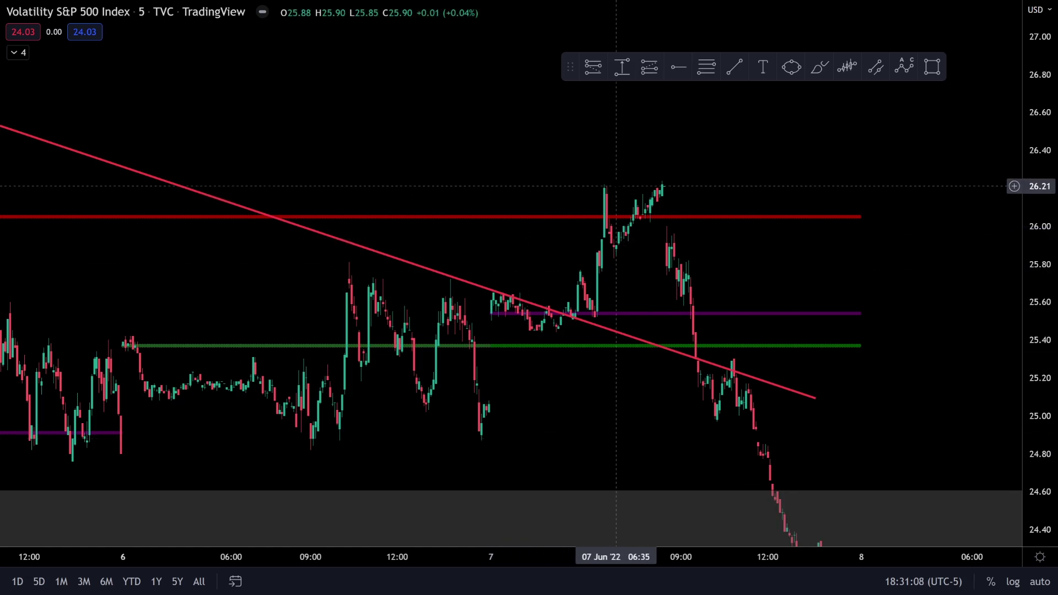
pyautogui.scroll(-5, 616, 185)
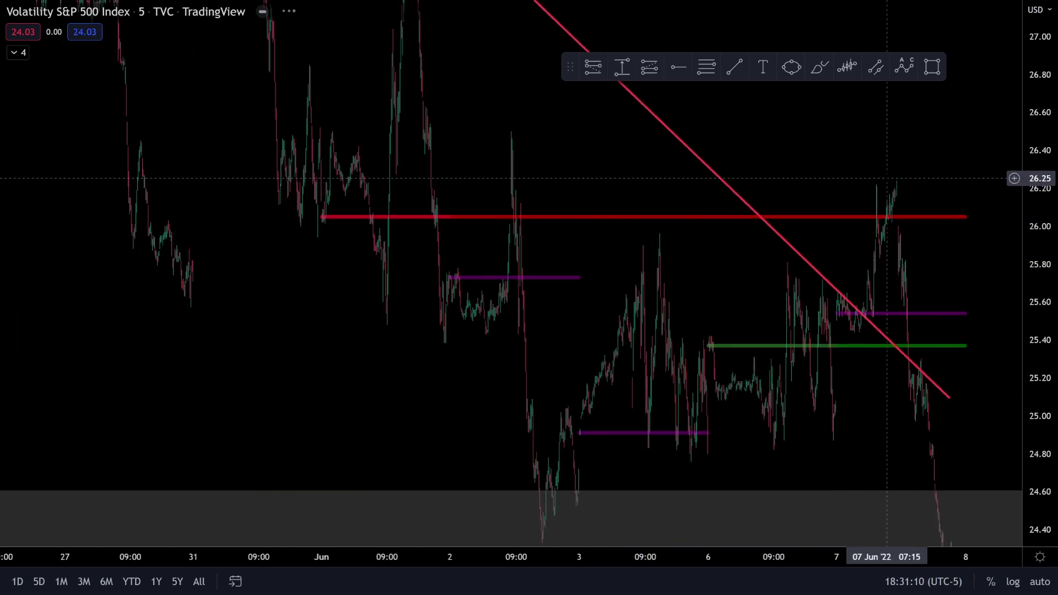
pyautogui.scroll(-8, 808, 431)
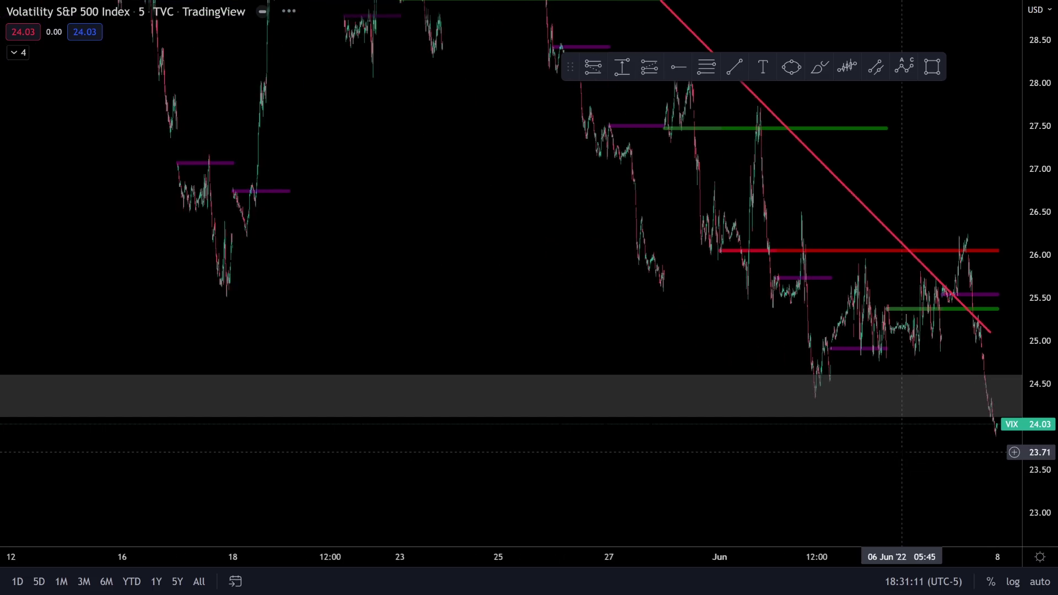
# - Set the VIX chart to the 15-minute interval and view its price action since April in full screen
pyautogui.press('Escape')
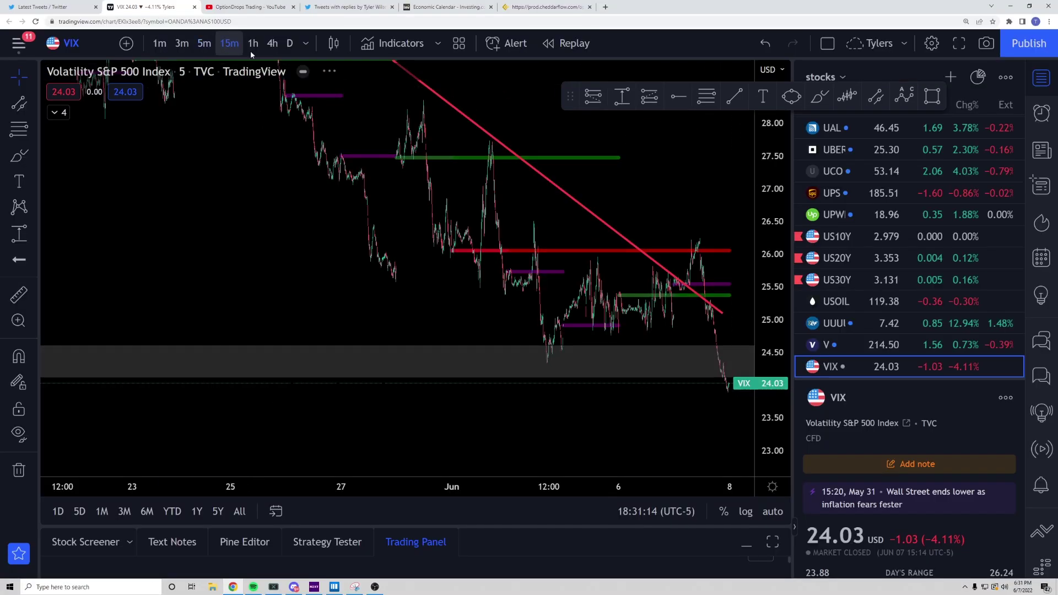
pyautogui.click(229, 43)
pyautogui.click(958, 43)
pyautogui.scroll(-3, 882, 276)
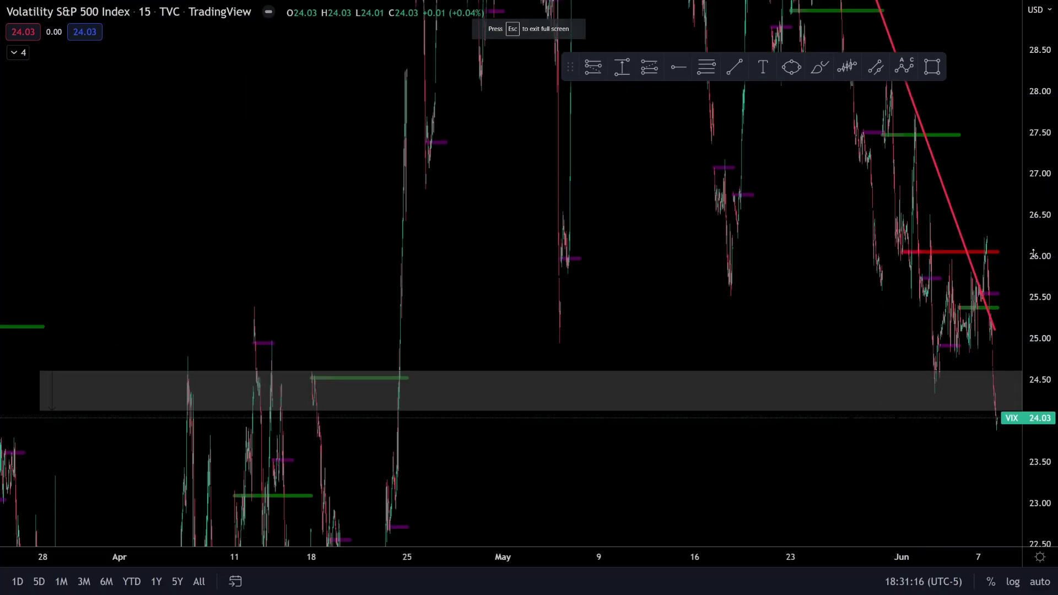
pyautogui.moveTo(888, 441); pyautogui.dragTo(755, 446)
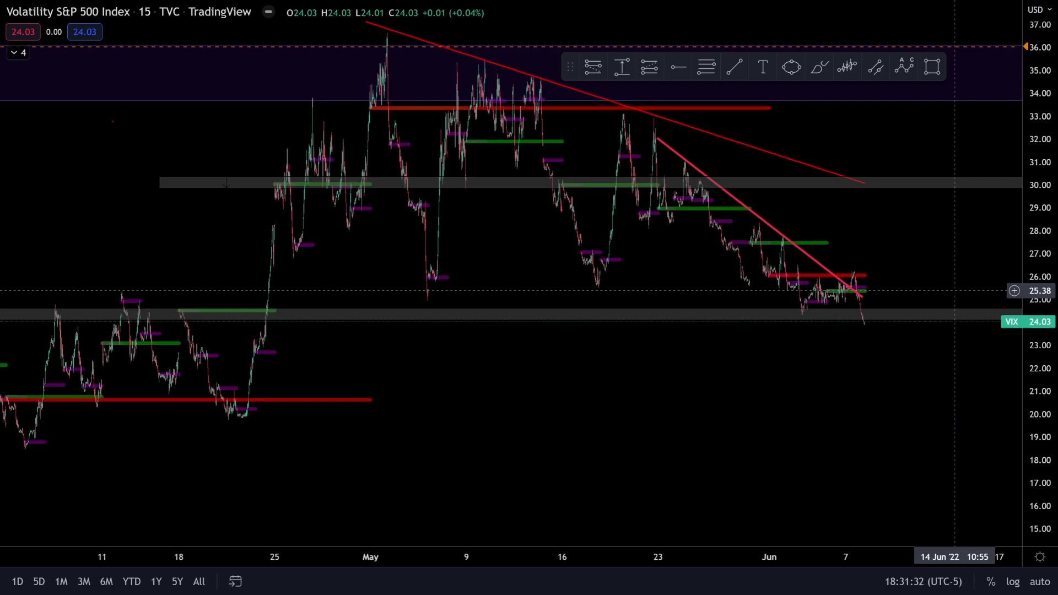
# - Load SPY on the 15-minute chart and frame its trading range from May 31 to June 7
pyautogui.write('SPY')
pyautogui.press('Return')
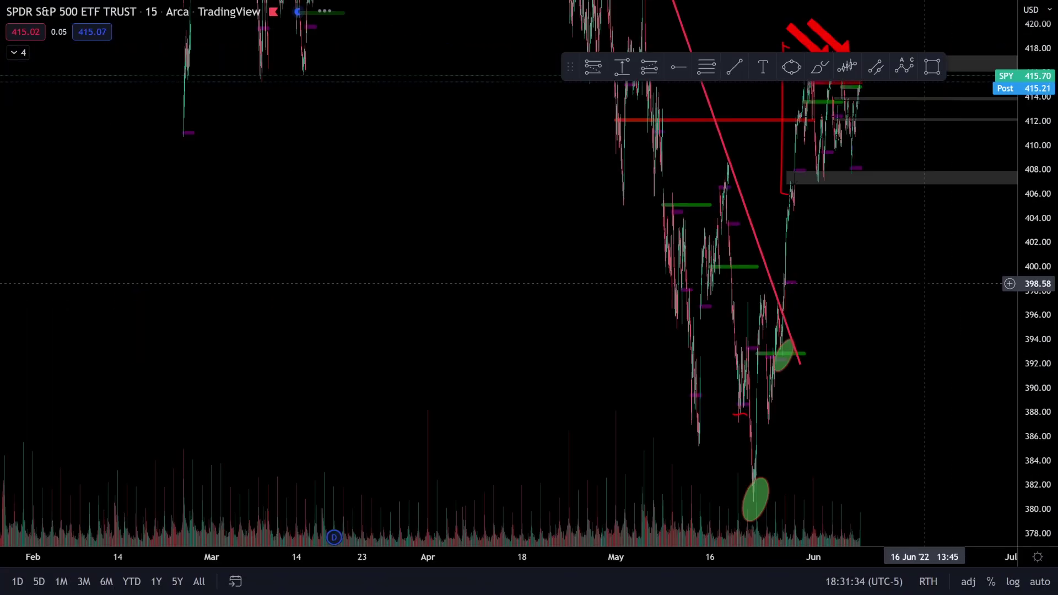
pyautogui.scroll(6, 799, 333)
pyautogui.moveTo(678, 164); pyautogui.dragTo(829, 311)
pyautogui.scroll(6, 695, 347)
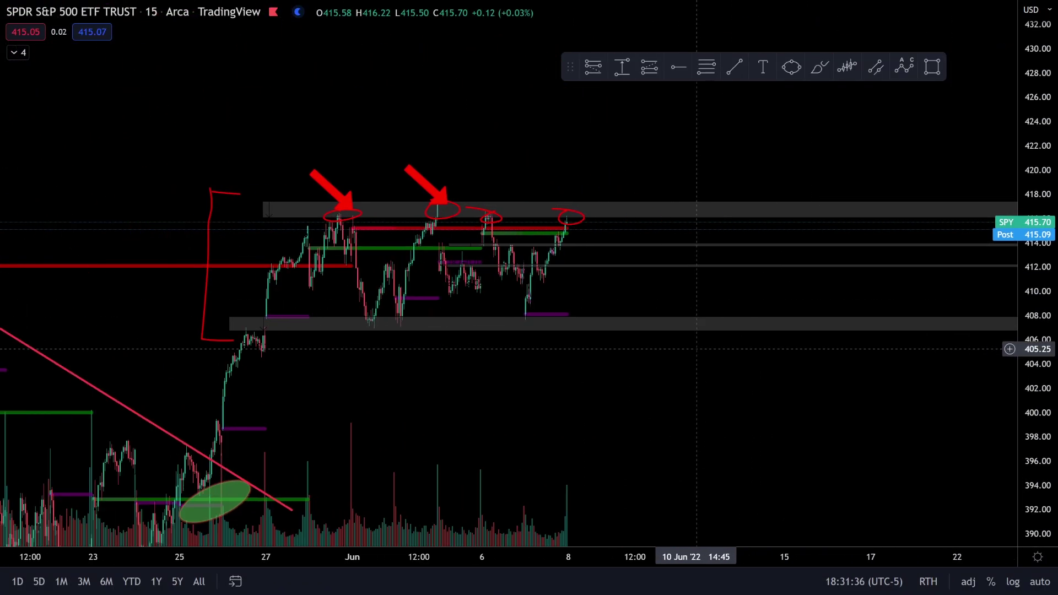
pyautogui.scroll(3, 528, 298)
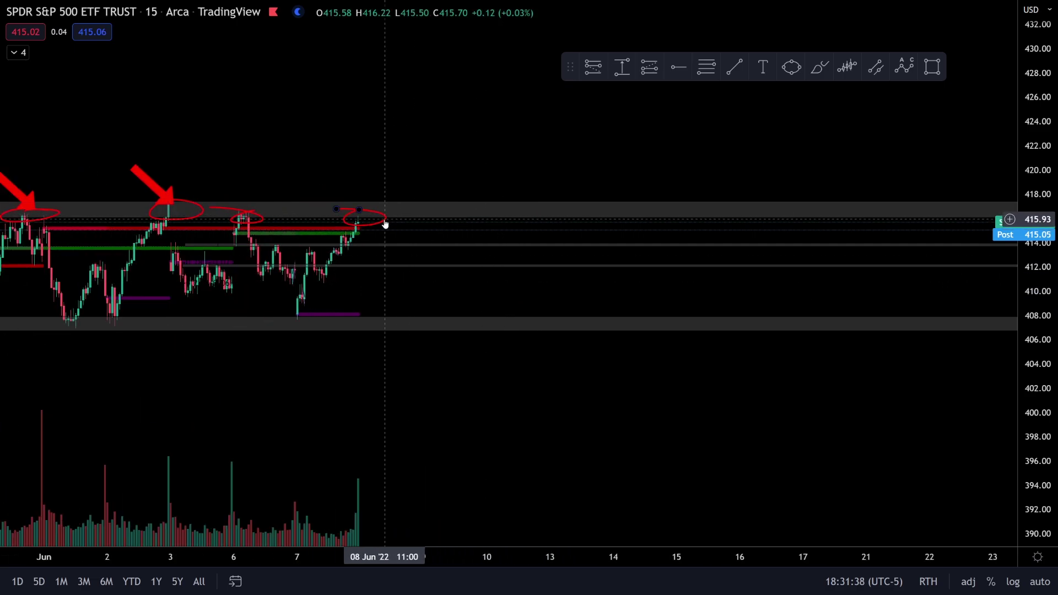
pyautogui.moveTo(1028, 375); pyautogui.dragTo(1028, 184)
pyautogui.scroll(4, 355, 223)
pyautogui.moveTo(178, 171); pyautogui.dragTo(841, 271)
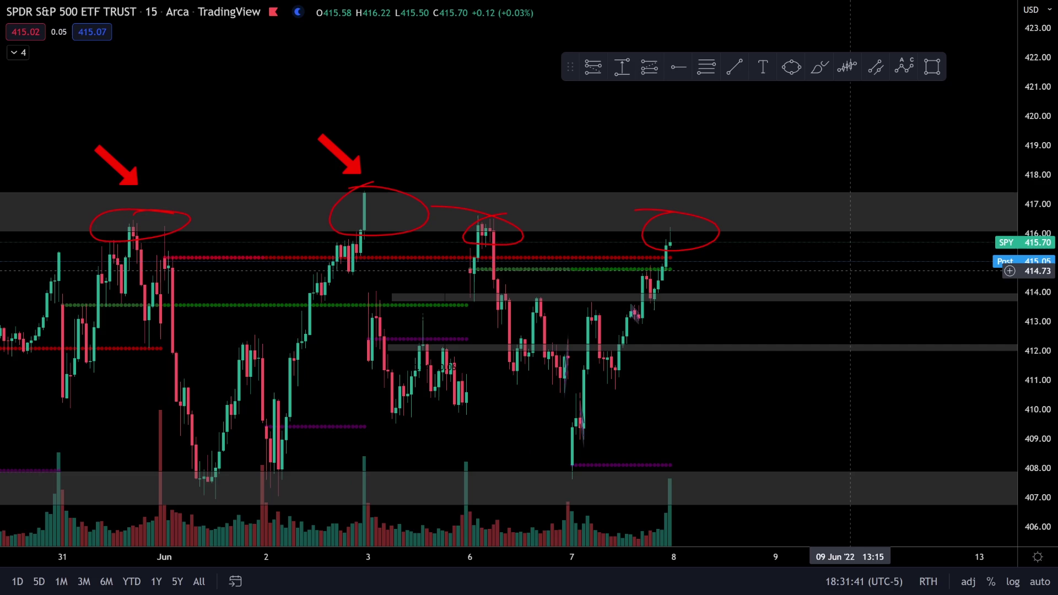
# - Delete the red brush circles around the June 7 and June 6 peaks
pyautogui.click(704, 248)
pyautogui.press('Delete')
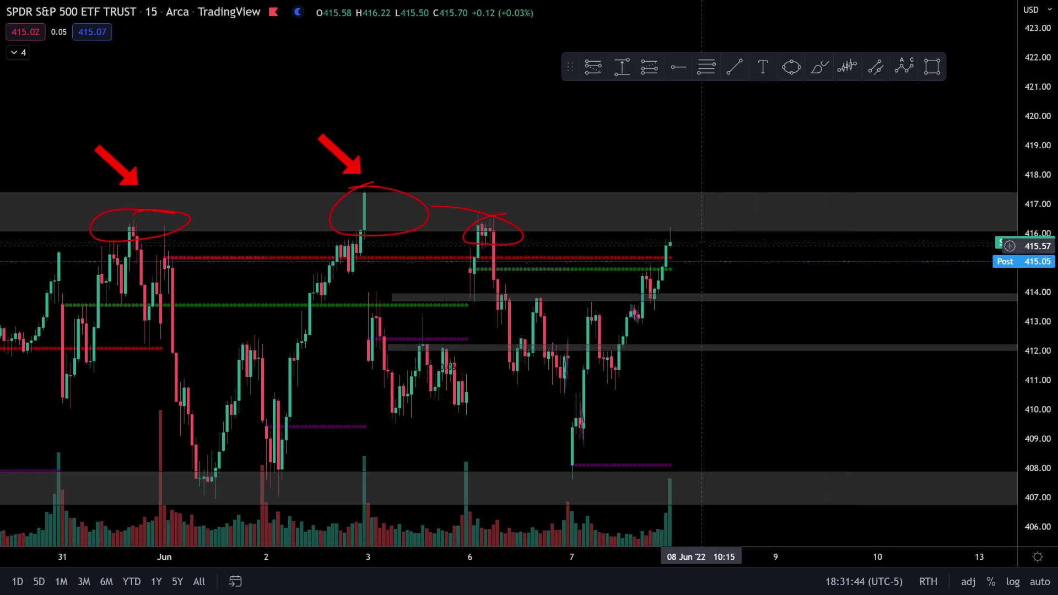
pyautogui.click(525, 243)
pyautogui.press('Delete')
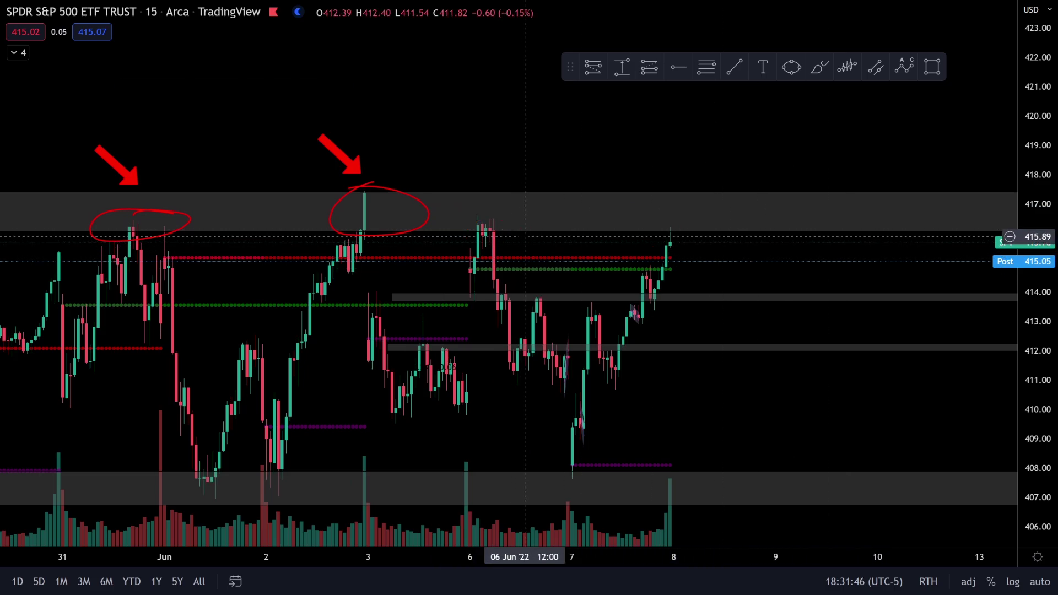
pyautogui.scroll(4, 496, 259)
pyautogui.click(847, 67)
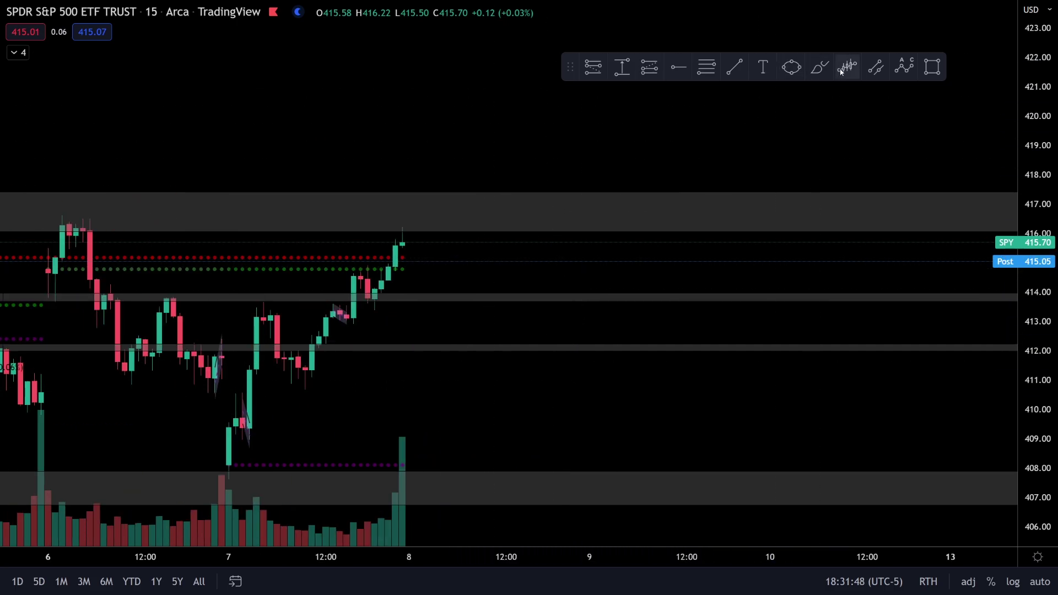
pyautogui.click(396, 246)
pyautogui.click(450, 205)
pyautogui.click(472, 221)
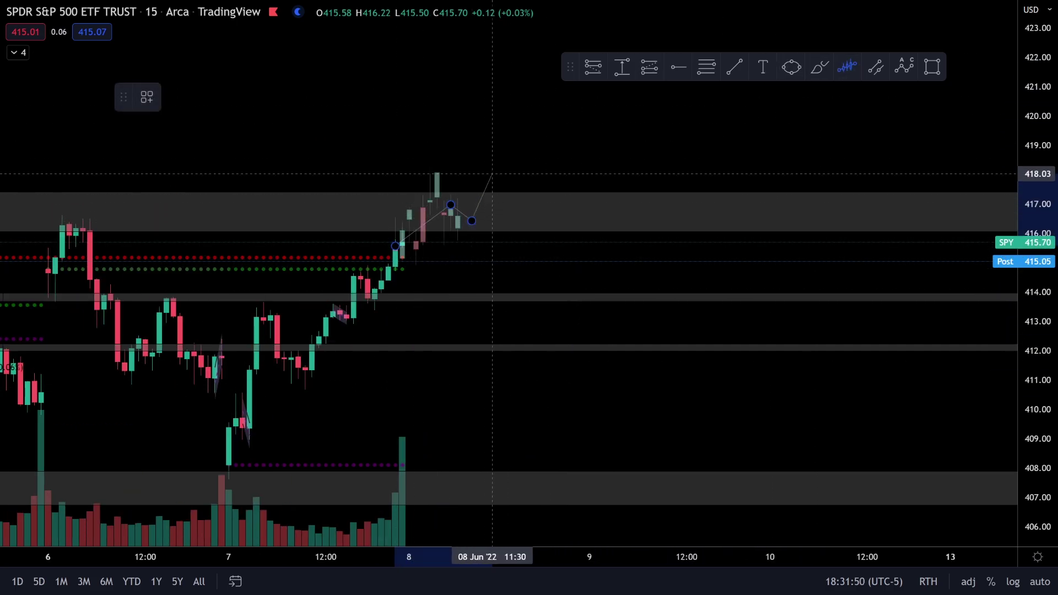
pyautogui.click(513, 143)
pyautogui.click(568, 157)
pyautogui.click(583, 112)
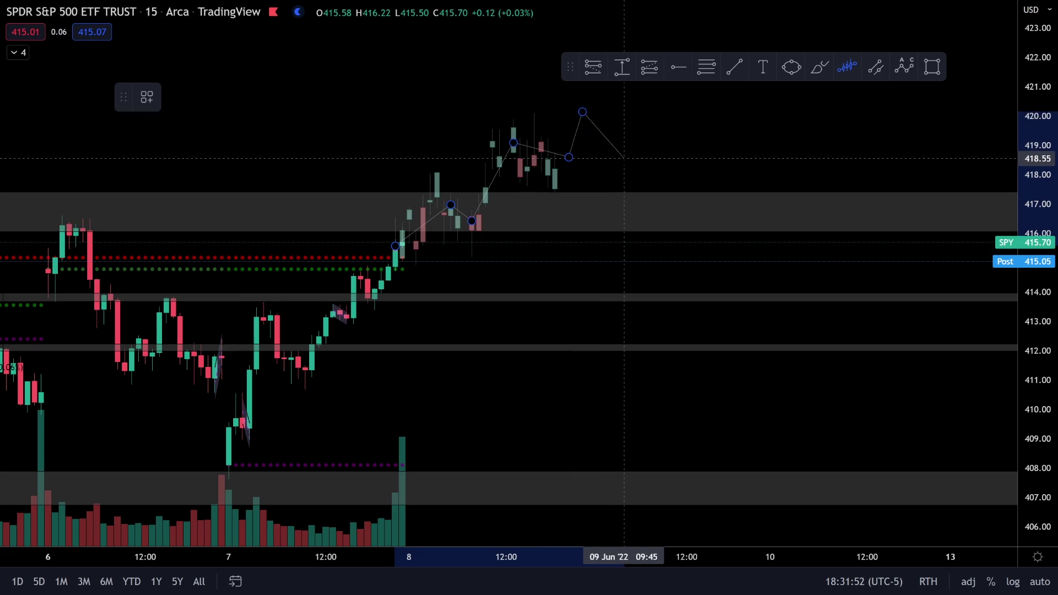
pyautogui.click(651, 199)
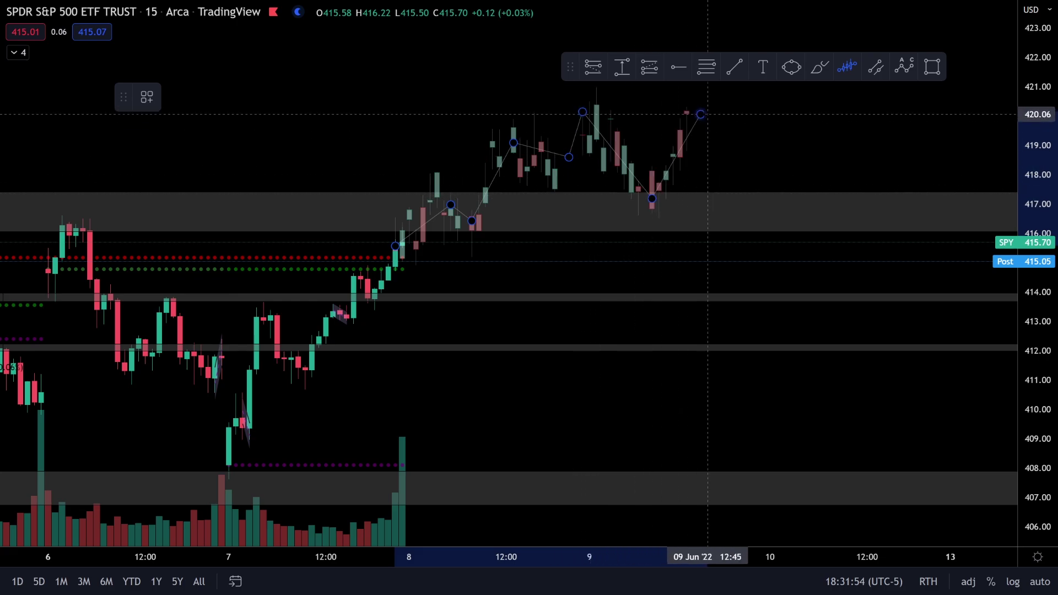
pyautogui.press('Escape')
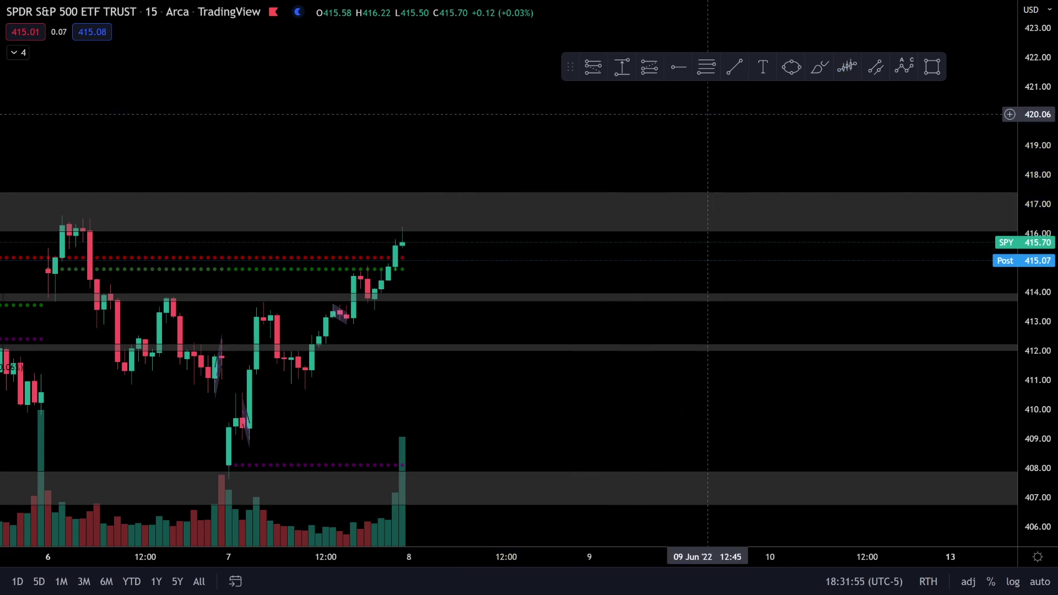
# - Brush a red path from the June 7 close up to about 420, down to about 417 and up again, and circle the dip
pyautogui.click(819, 67)
pyautogui.moveTo(396, 249)
pyautogui.mouseDown()
pyautogui.moveTo(424, 170)
pyautogui.moveTo(515, 164)
pyautogui.moveTo(547, 208)
pyautogui.moveTo(673, 108)
pyautogui.mouseUp()
pyautogui.moveTo(590, 177)
pyautogui.mouseDown()
pyautogui.moveTo(497, 213)
pyautogui.moveTo(604, 203)
pyautogui.moveTo(534, 177)
pyautogui.mouseUp()
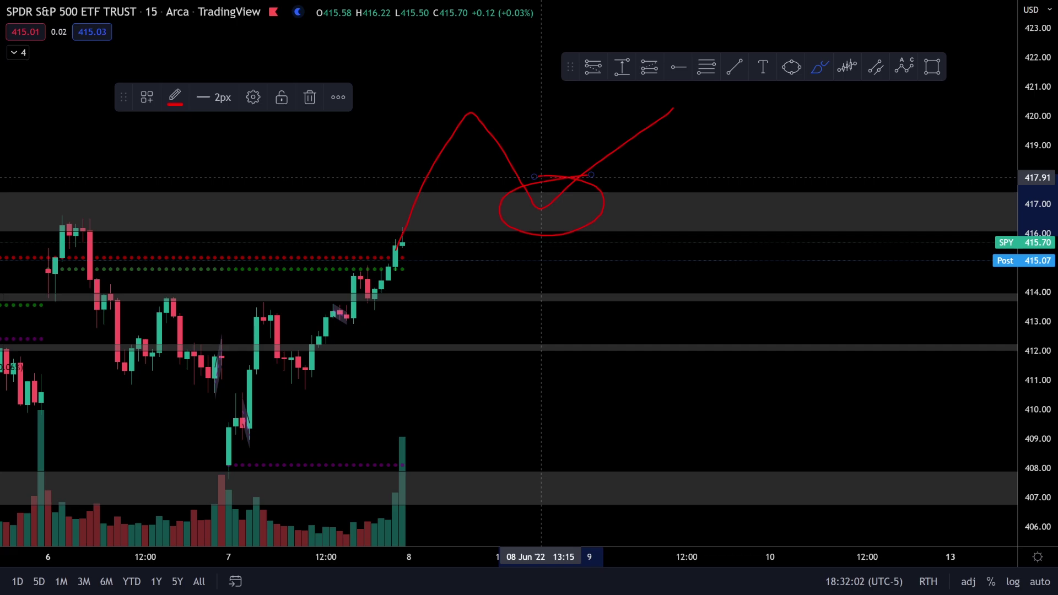
# - Remove the red circle around the projected dip and brush a short horizontal line beneath it at about 415.8
pyautogui.press('Delete')
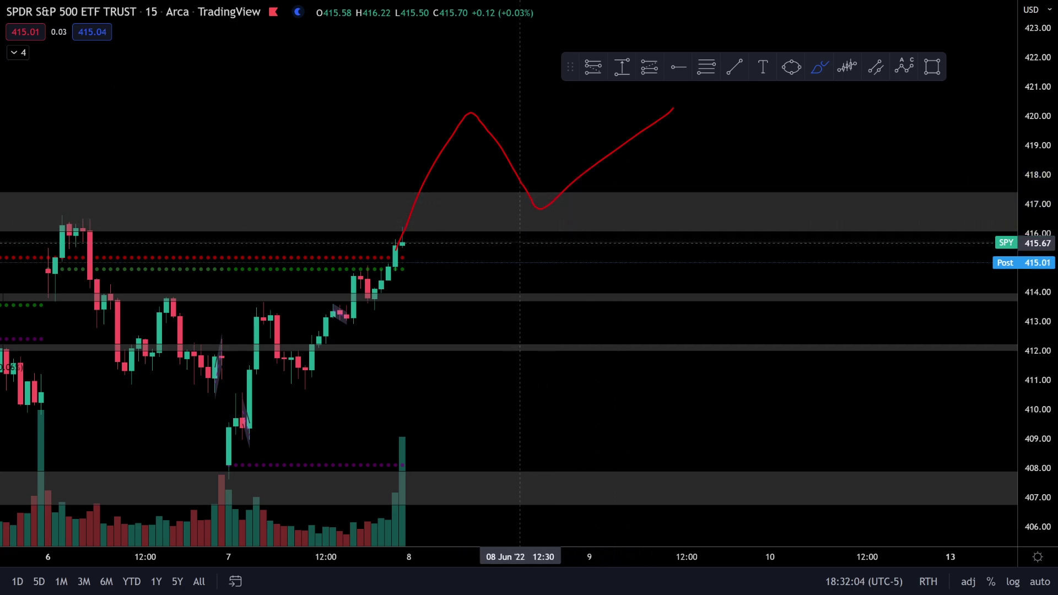
pyautogui.moveTo(524, 241); pyautogui.dragTo(617, 238)
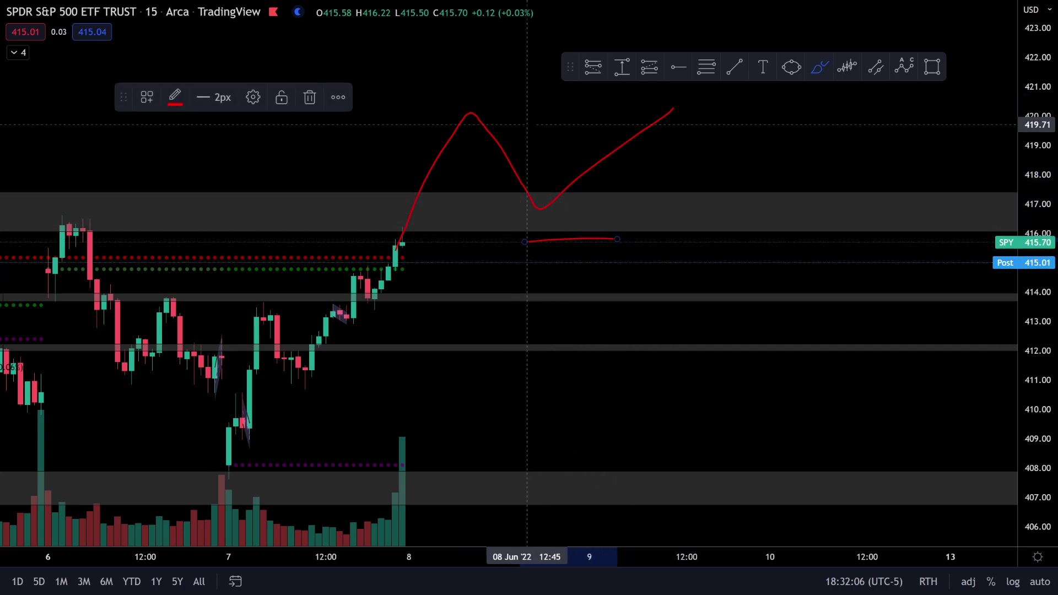
pyautogui.scroll(-6, 608, 260)
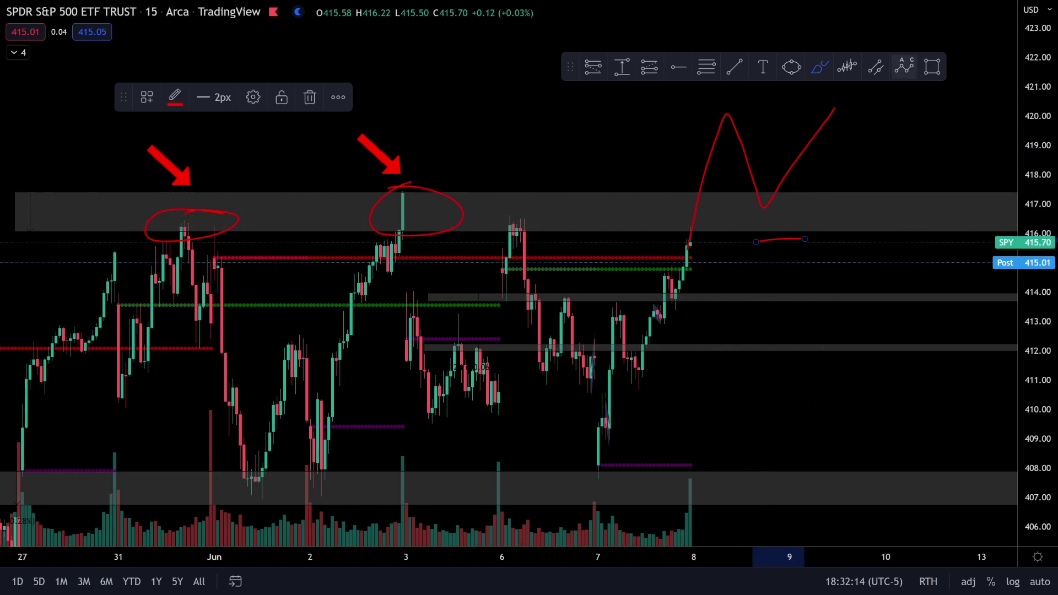
# - Delete the red brush path projecting the breakout and retest above the upper zone on SPY
pyautogui.click(749, 176)
pyautogui.press('Delete')
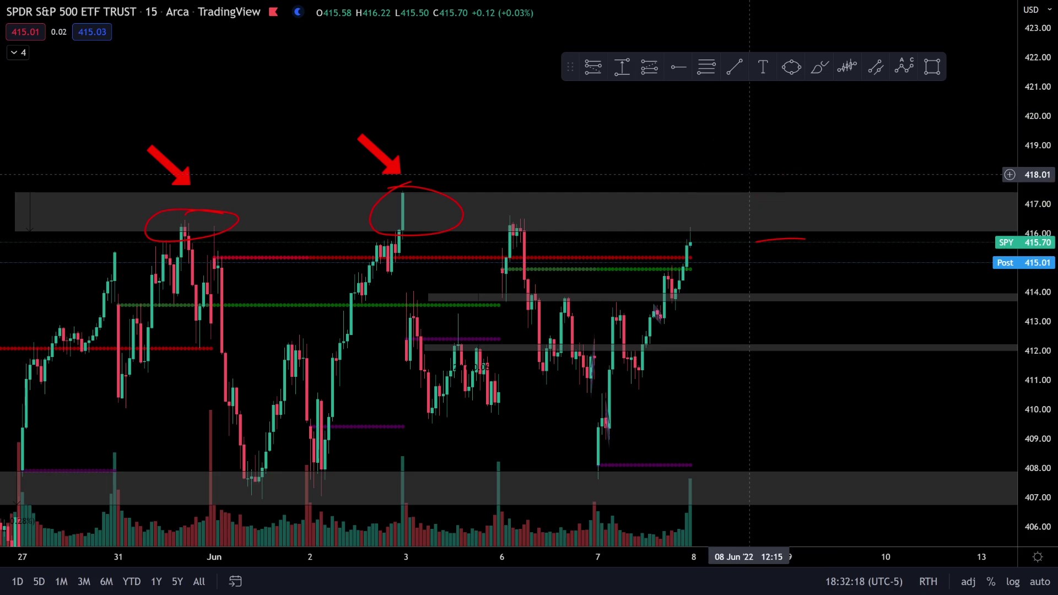
# - Brush a red V along the June 7 drop and rebound, reaching down to about 408, and delete it
pyautogui.click(819, 67)
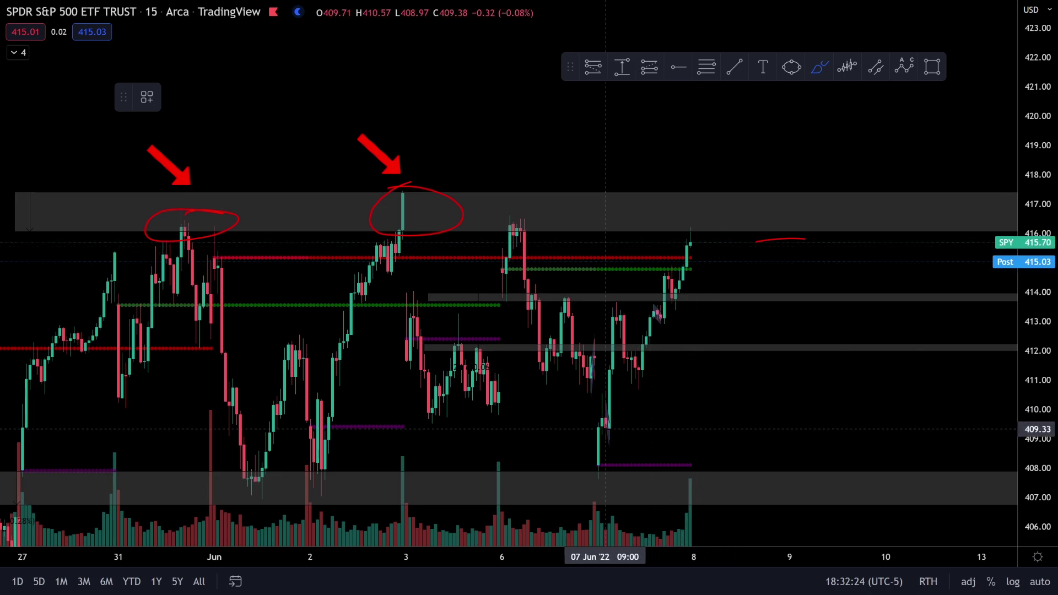
pyautogui.moveTo(579, 370)
pyautogui.mouseDown()
pyautogui.moveTo(610, 467)
pyautogui.moveTo(656, 374)
pyautogui.mouseUp()
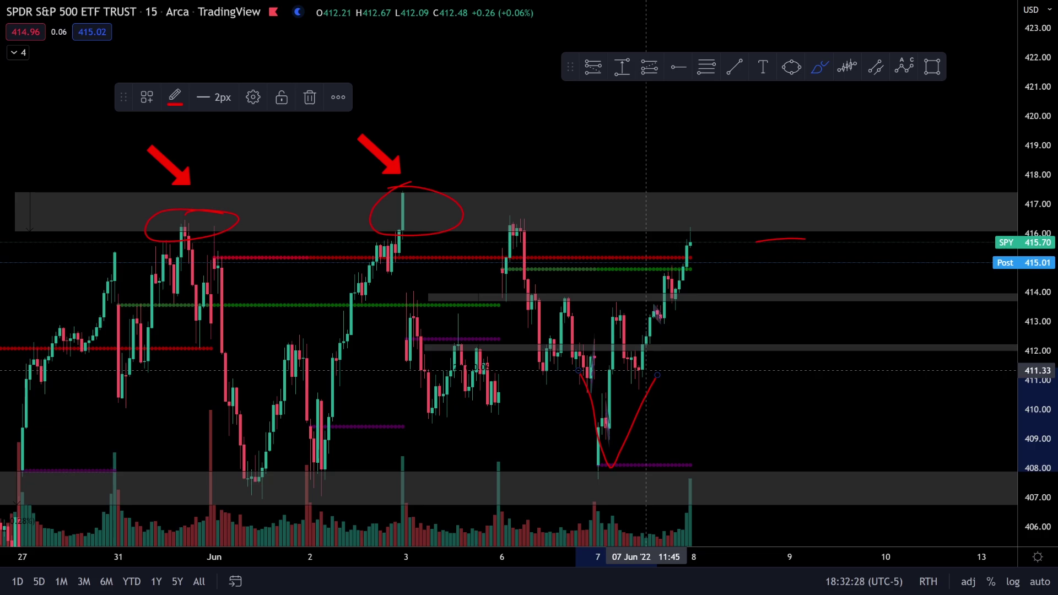
pyautogui.press('Delete')
pyautogui.moveTo(675, 257)
pyautogui.mouseDown()
pyautogui.moveTo(698, 221)
pyautogui.moveTo(745, 296)
pyautogui.mouseUp()
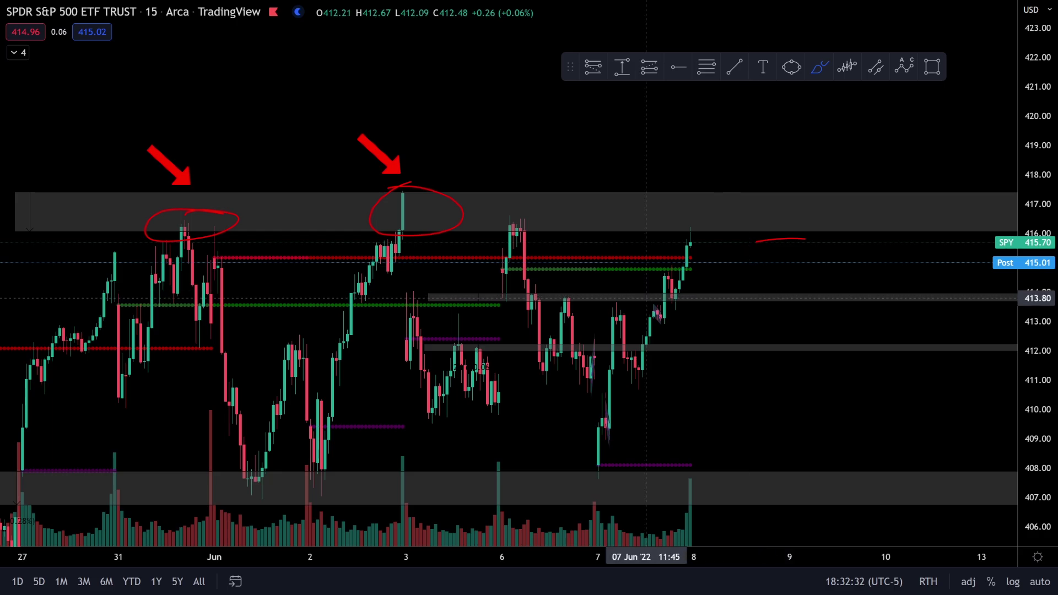
# - Brush red circles around the May 31, June 3 and June 6 highs and the June 1, June 2 and June 7 lows of the range
pyautogui.scroll(-3, 642, 342)
pyautogui.moveTo(917, 439); pyautogui.dragTo(951, 320)
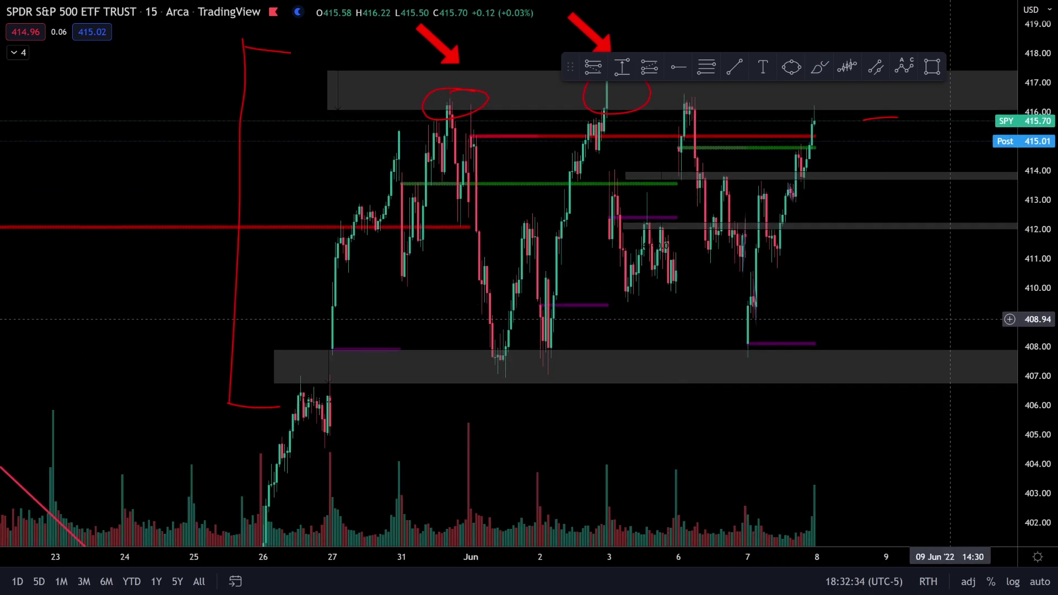
pyautogui.moveTo(1031, 297); pyautogui.dragTo(1031, 488)
pyautogui.click(819, 66)
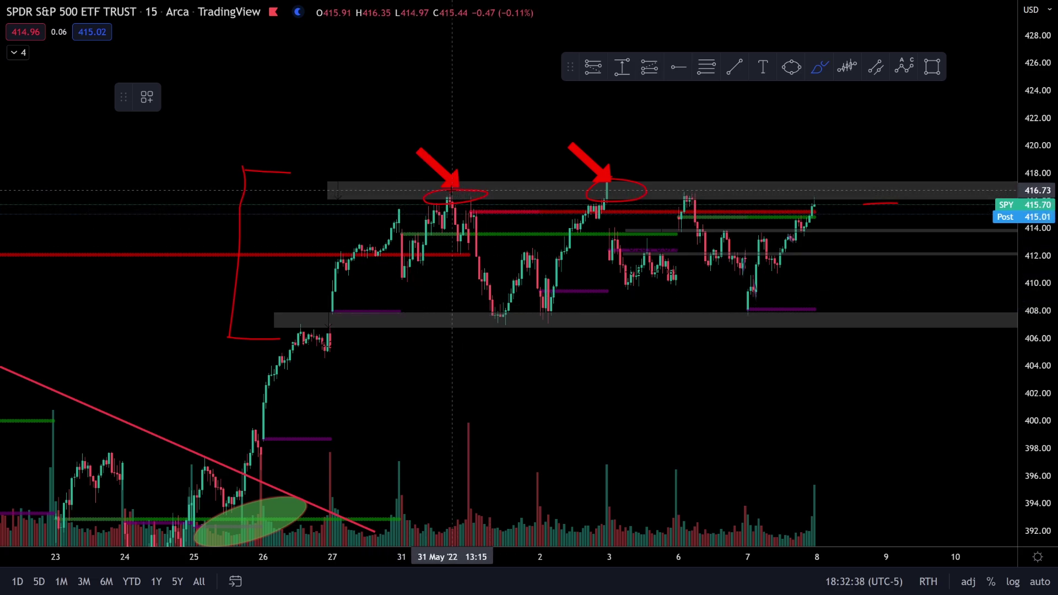
pyautogui.moveTo(460, 186); pyautogui.dragTo(429, 184)
pyautogui.moveTo(508, 306)
pyautogui.mouseDown()
pyautogui.moveTo(528, 316)
pyautogui.moveTo(569, 307)
pyautogui.mouseUp()
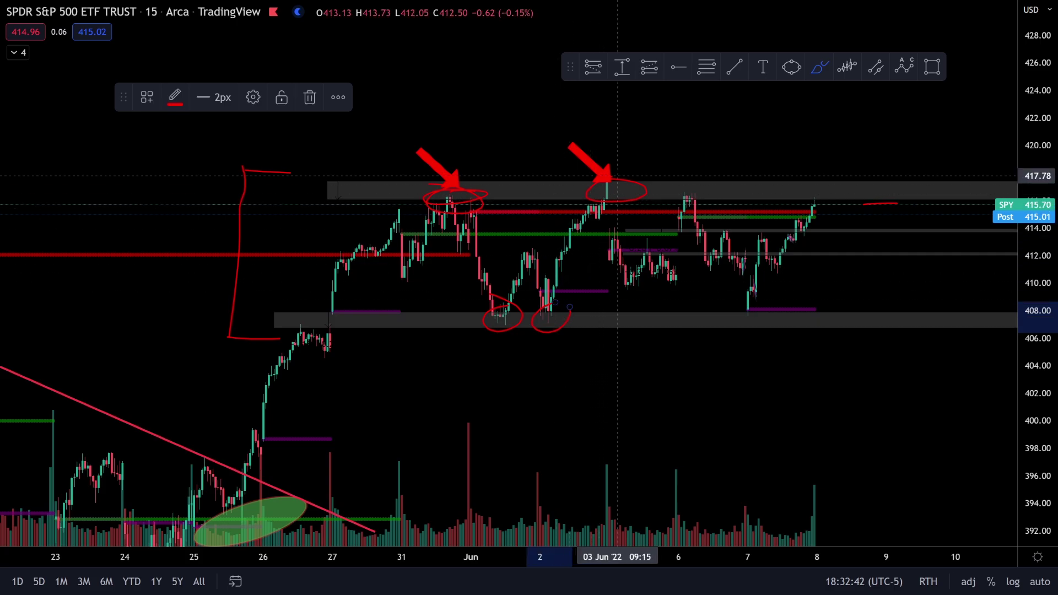
pyautogui.moveTo(617, 181)
pyautogui.mouseDown()
pyautogui.moveTo(699, 215)
pyautogui.moveTo(696, 189)
pyautogui.mouseUp()
pyautogui.moveTo(705, 280)
pyautogui.mouseDown()
pyautogui.moveTo(760, 300)
pyautogui.moveTo(752, 303)
pyautogui.mouseUp()
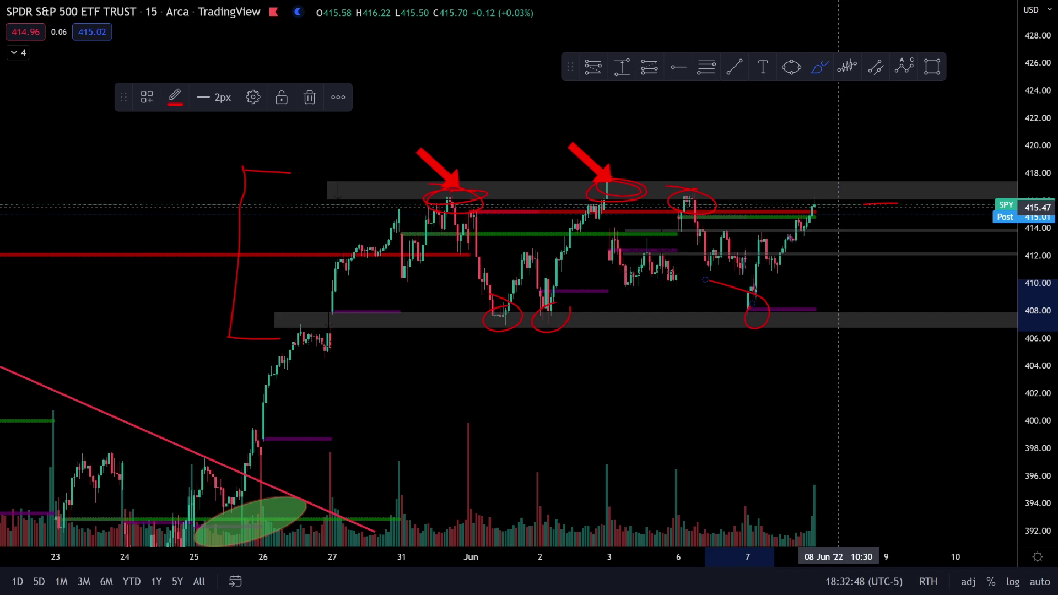
# - Load the OANDA NAS100USD chart and frame its price action from June 5 to June 7
pyautogui.write('NAS1')
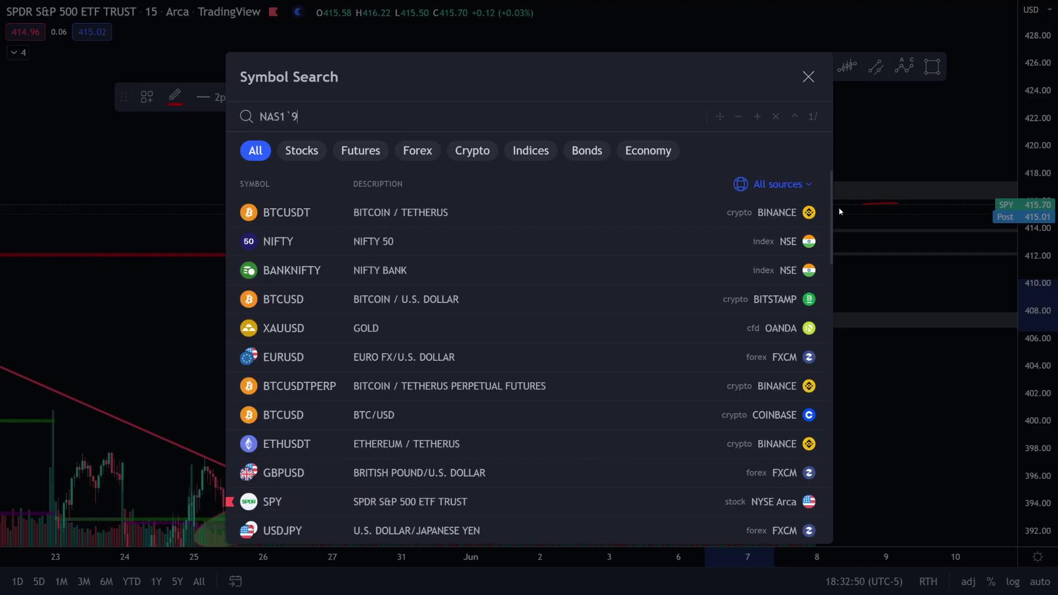
pyautogui.write('00')
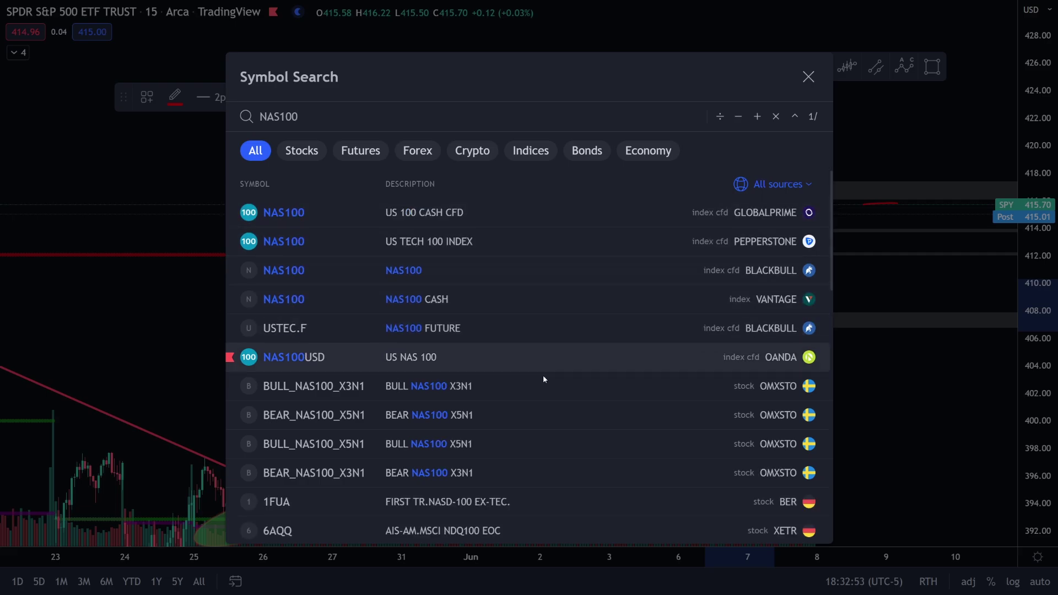
pyautogui.click(517, 356)
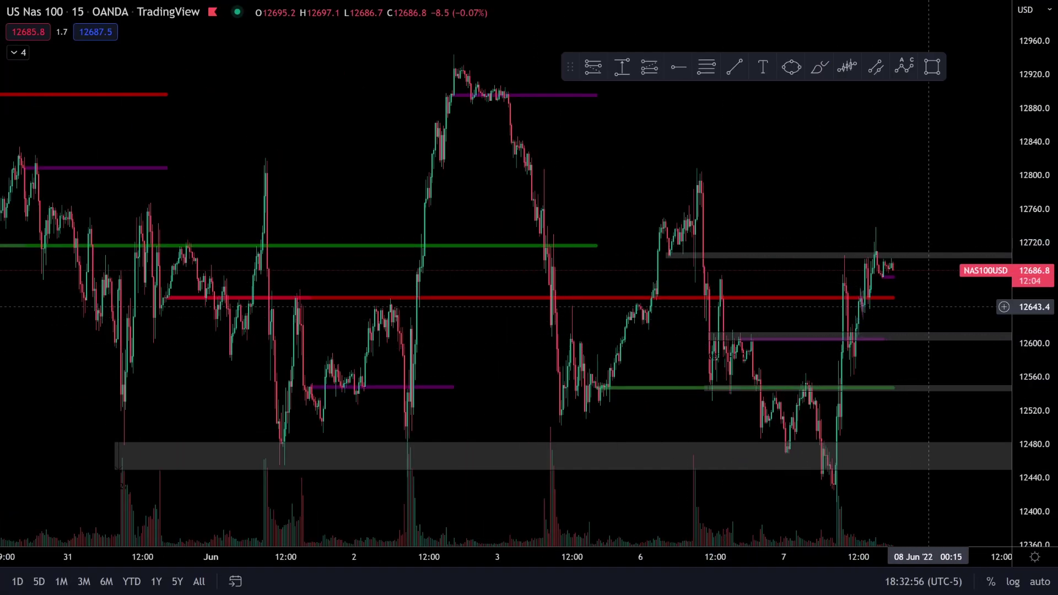
pyautogui.scroll(3, 832, 264)
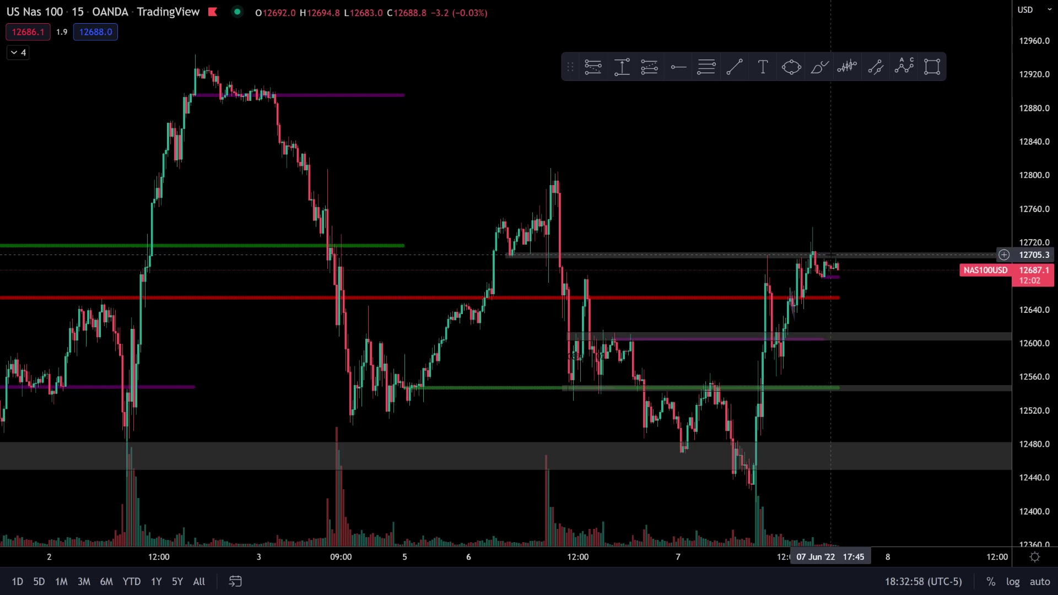
pyautogui.scroll(2, 816, 259)
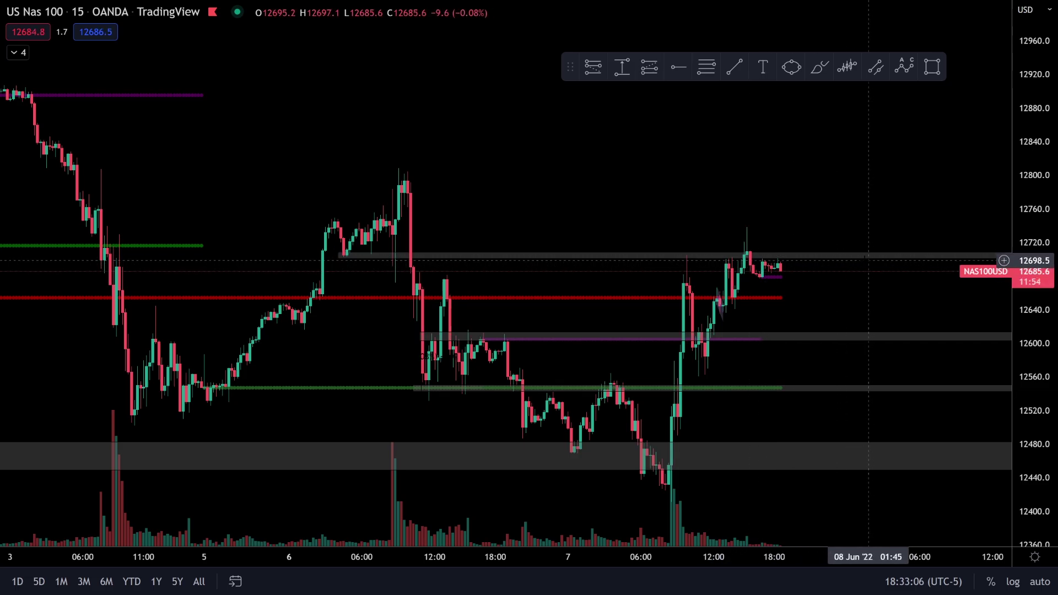
pyautogui.rightClick(868, 261)
pyautogui.click(777, 262)
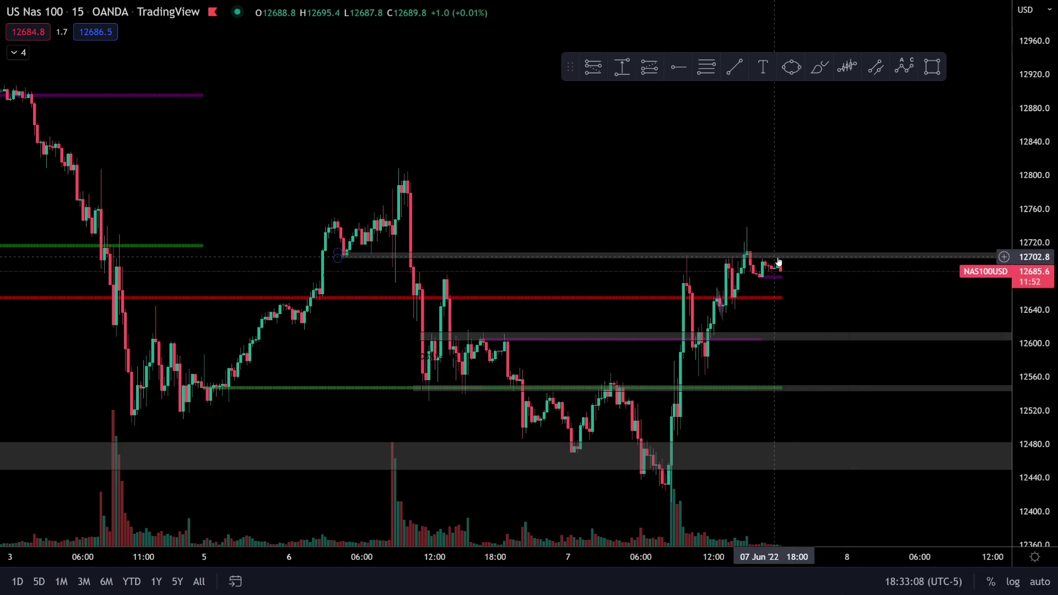
pyautogui.moveTo(786, 248); pyautogui.dragTo(683, 250)
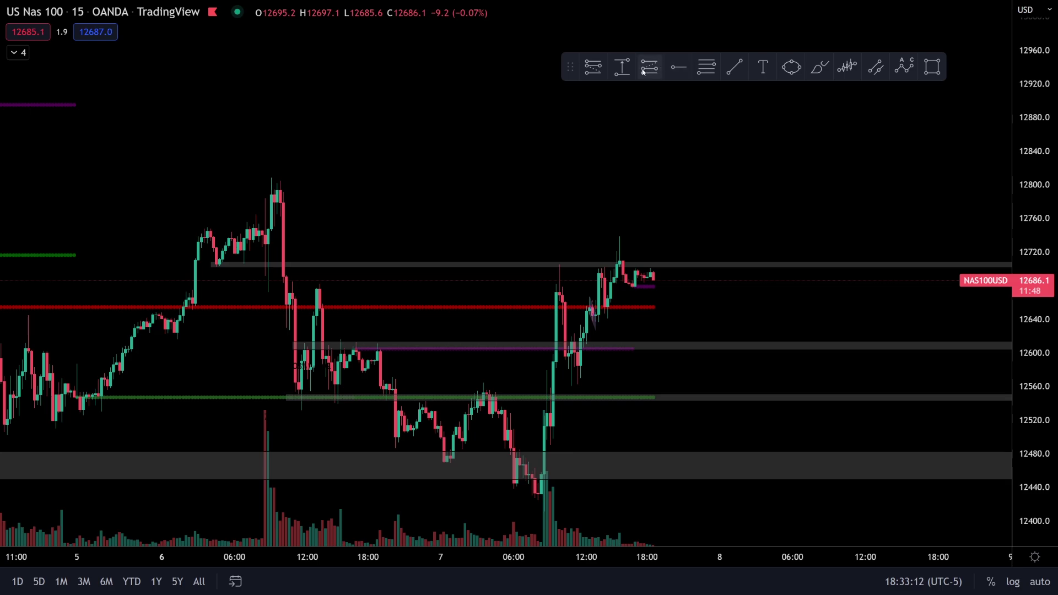
# - Draw a grey price zone over the June 6 high, from about 12808.6 down to 12791.4
pyautogui.click(621, 67)
pyautogui.click(259, 178)
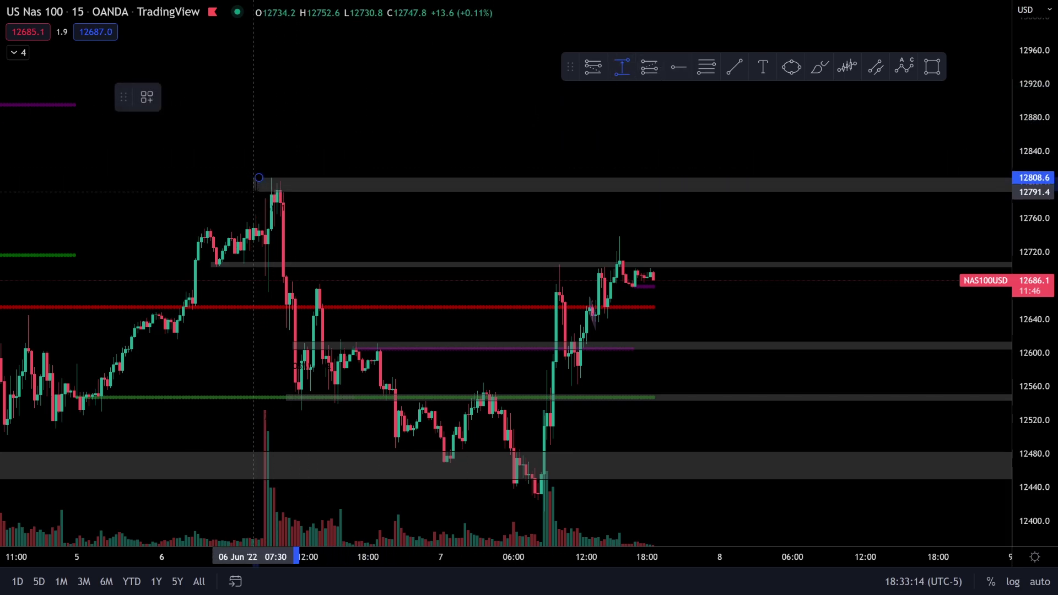
pyautogui.click(253, 193)
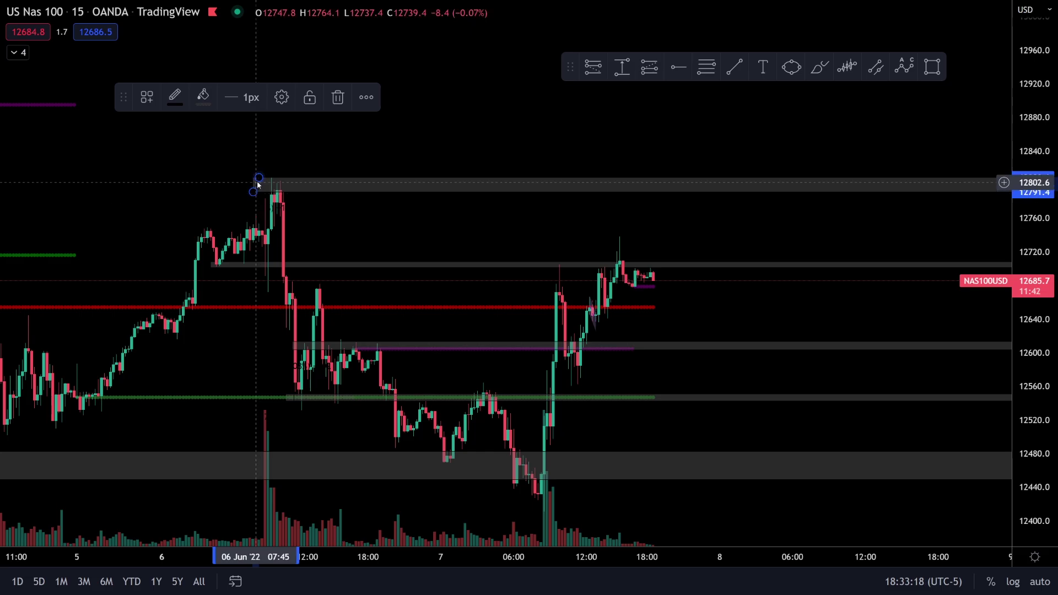
pyautogui.scroll(-3, 259, 197)
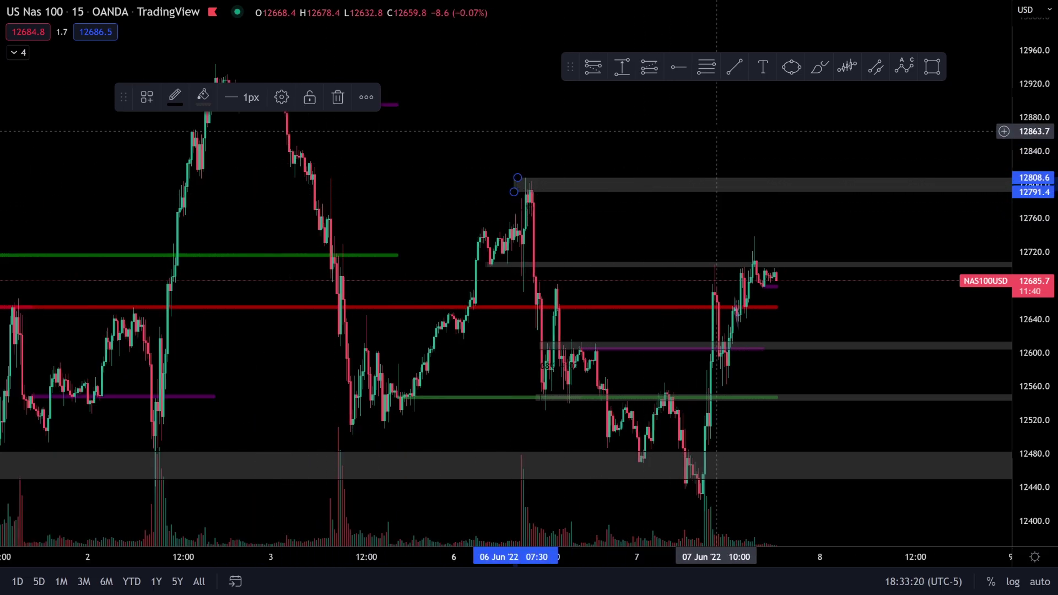
# - Load SPY and draw a grey price zone above the range from about 430.38 down to 428.85, starting at June 1
pyautogui.write('SPY')
pyautogui.press('Return')
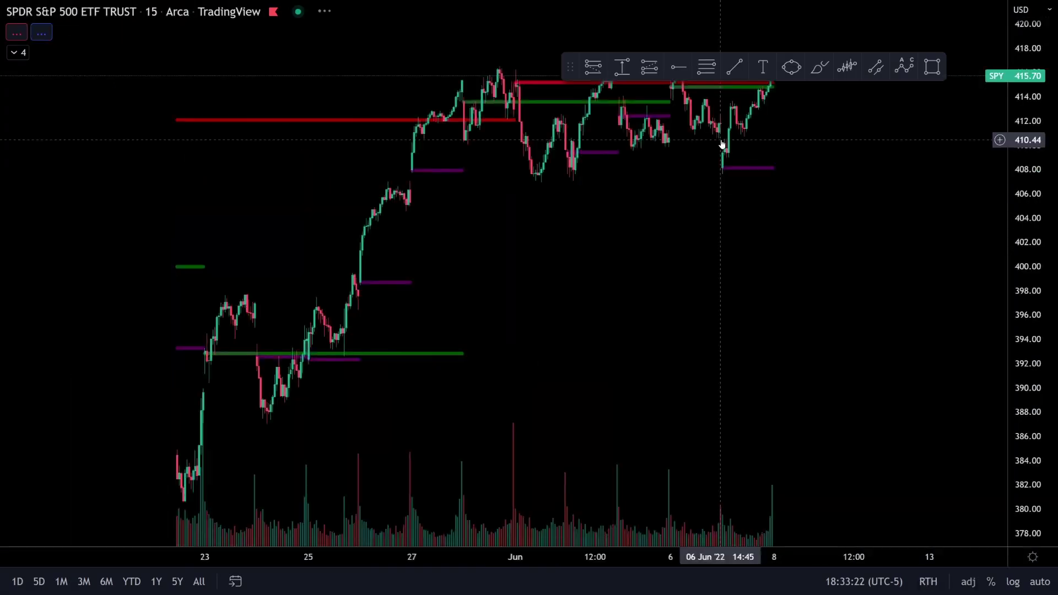
pyautogui.moveTo(1013, 186); pyautogui.dragTo(789, 227)
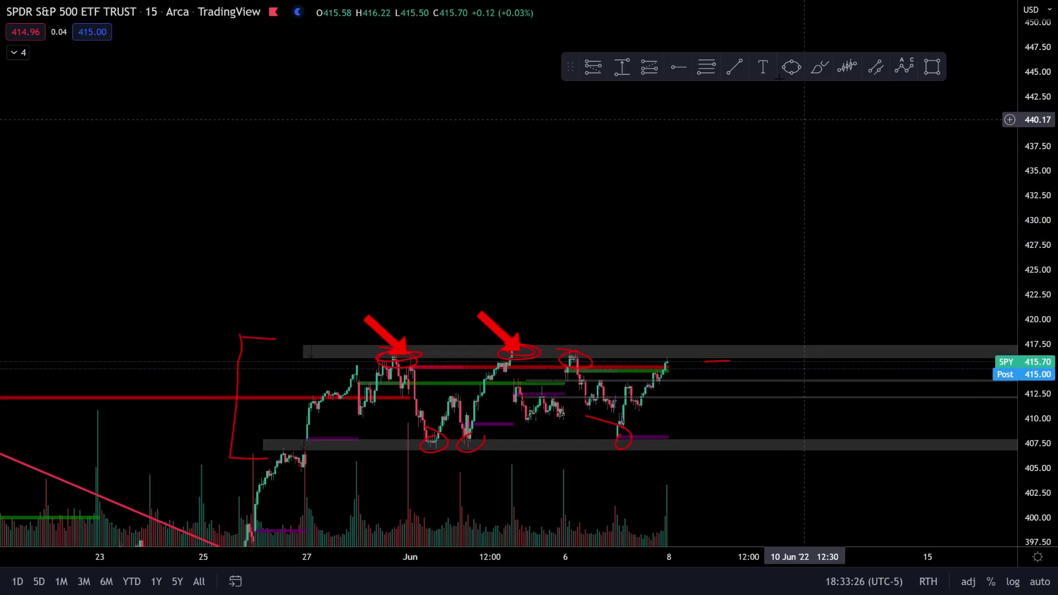
pyautogui.click(622, 67)
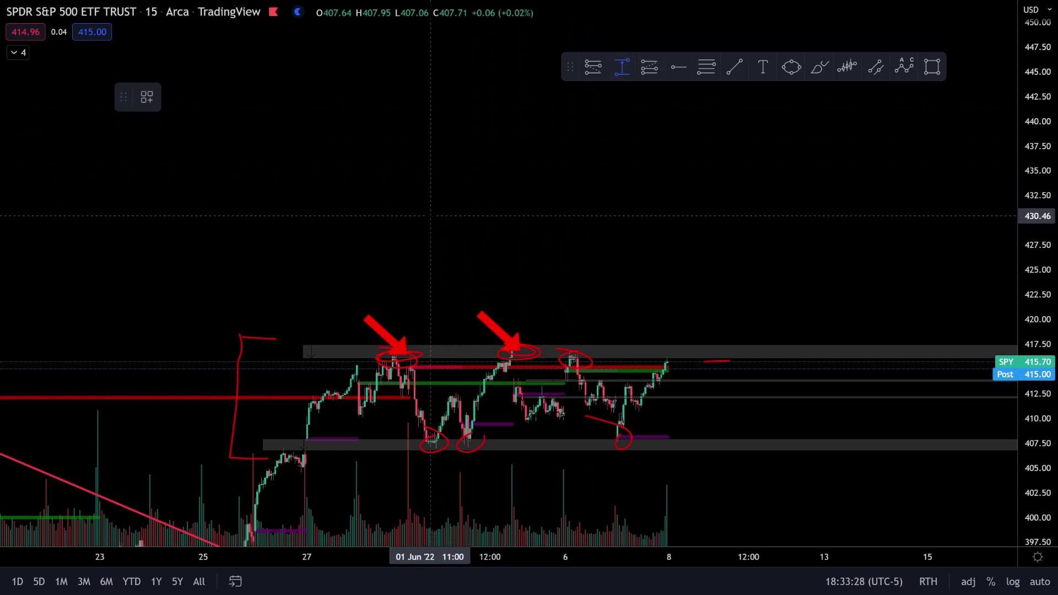
pyautogui.click(431, 216)
pyautogui.click(420, 231)
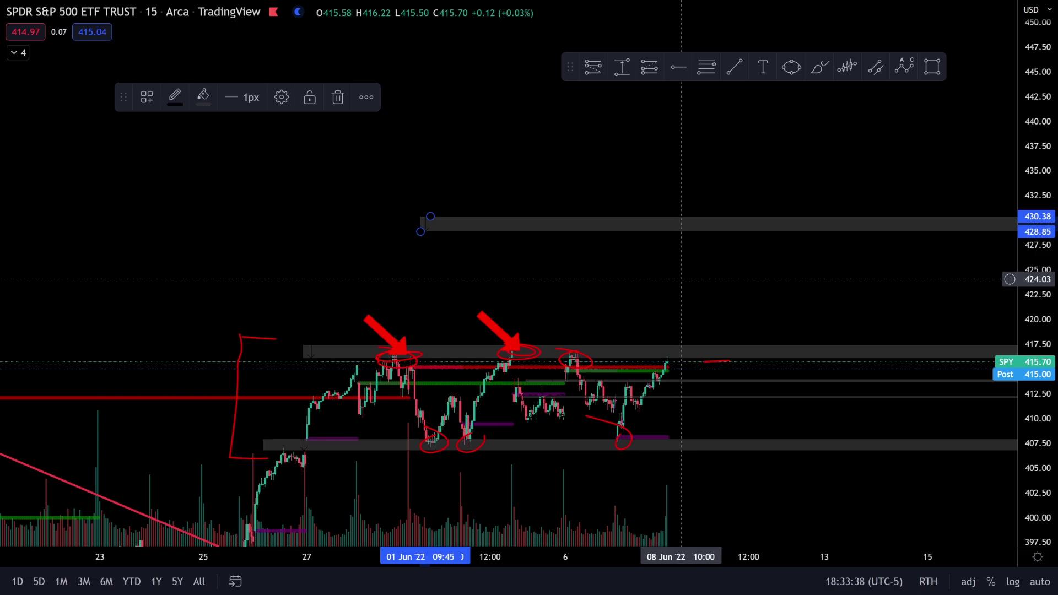
pyautogui.rightClick(646, 282)
pyautogui.click(611, 283)
# - Try red brush paths from the June 7 close, down through about 410.75 and up to about 420, undoing each one
pyautogui.scroll(8, 644, 302)
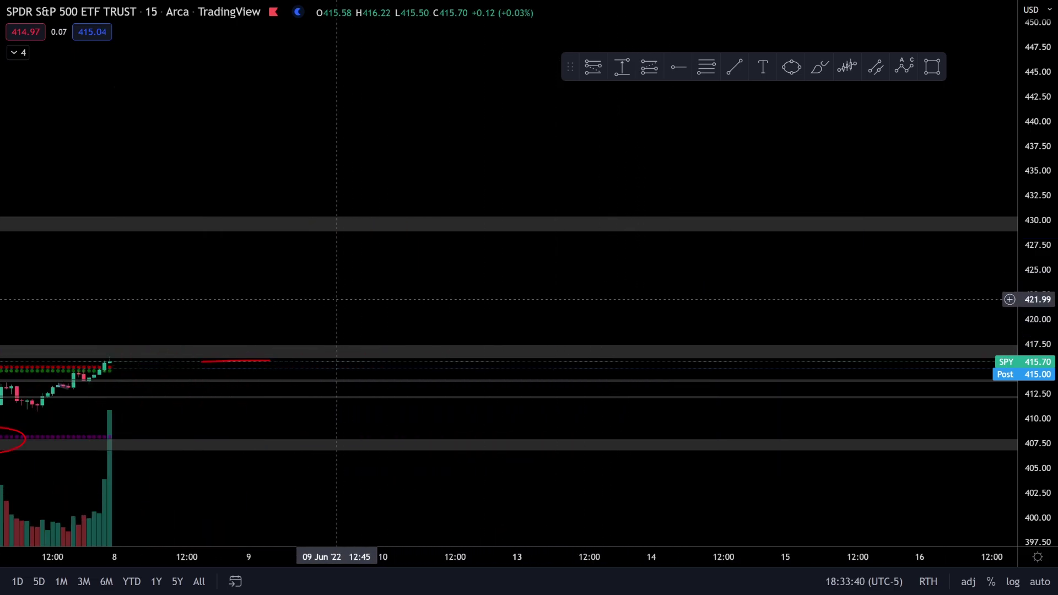
pyautogui.moveTo(336, 300); pyautogui.dragTo(592, 132)
pyautogui.moveTo(1051, 402); pyautogui.dragTo(1050, 92)
pyautogui.moveTo(613, 239); pyautogui.dragTo(649, 325)
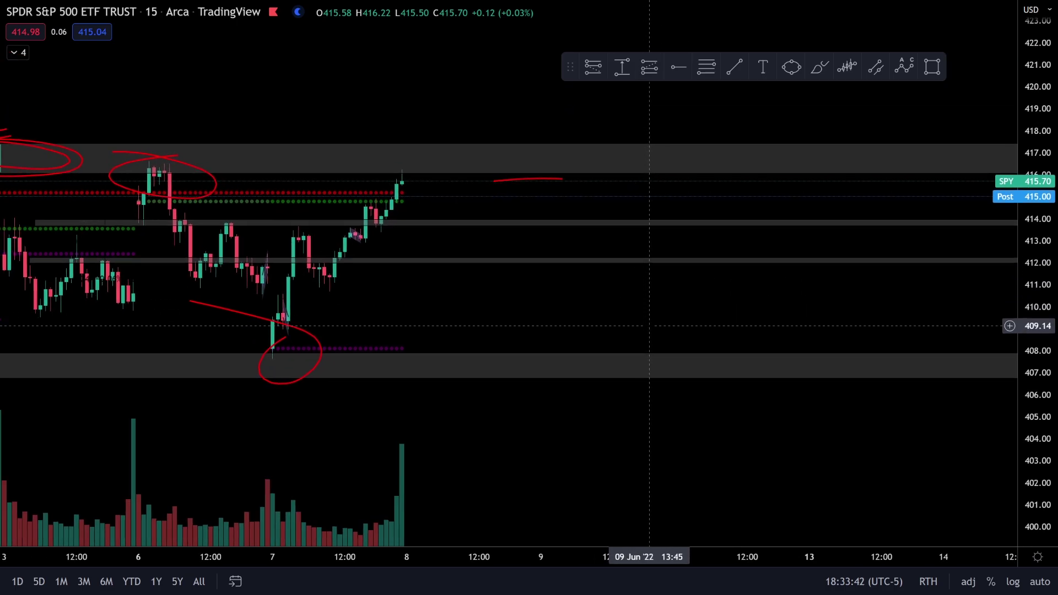
pyautogui.click(816, 70)
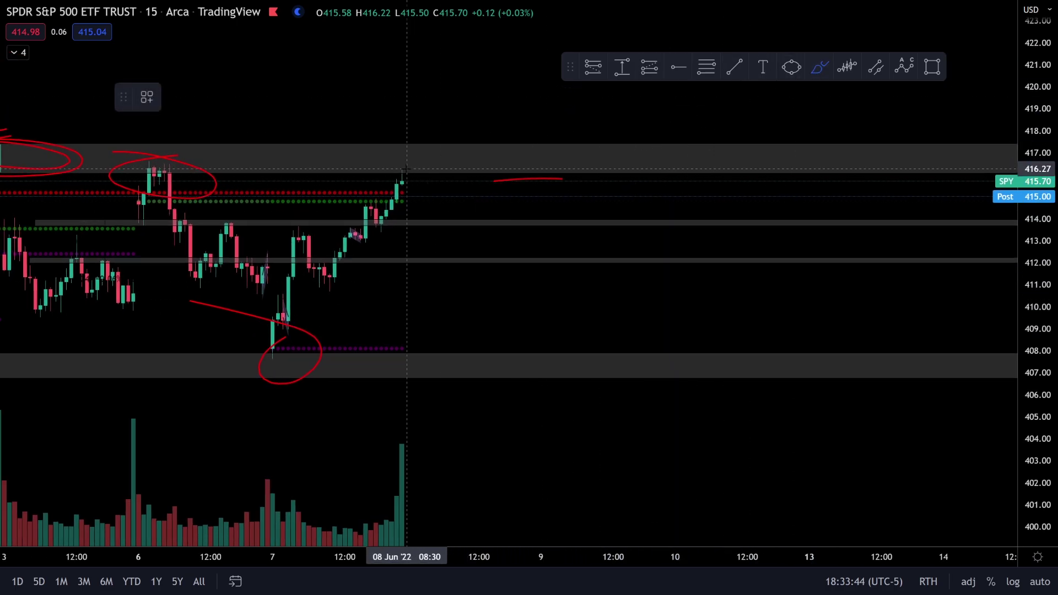
pyautogui.moveTo(402, 172); pyautogui.dragTo(443, 290)
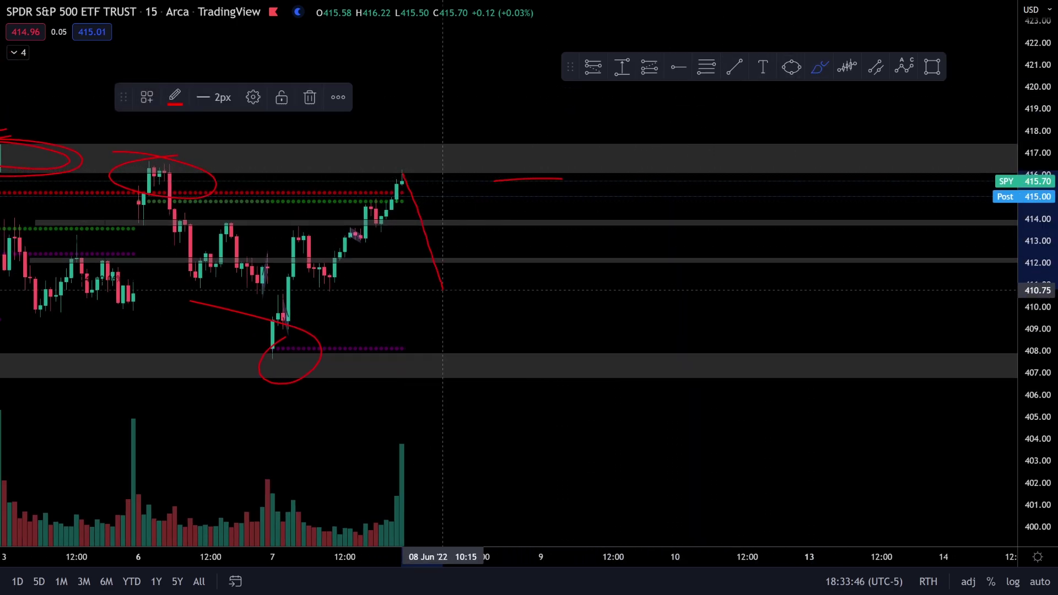
pyautogui.hotkey('ctrl', 'z')
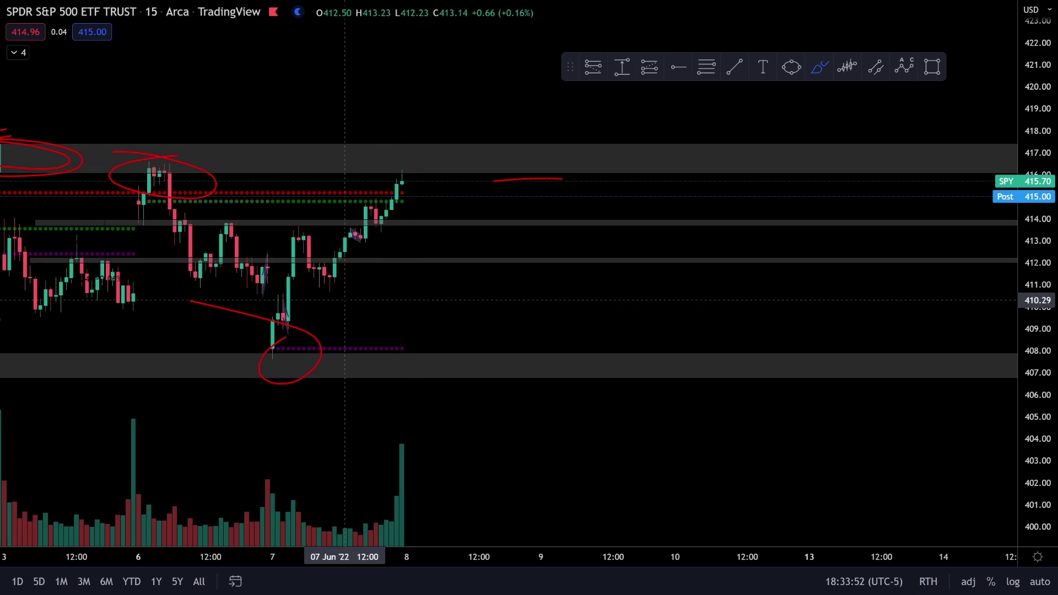
pyautogui.moveTo(401, 173)
pyautogui.mouseDown()
pyautogui.moveTo(518, 193)
pyautogui.moveTo(618, 380)
pyautogui.mouseUp()
pyautogui.hotkey('ctrl', 'z')
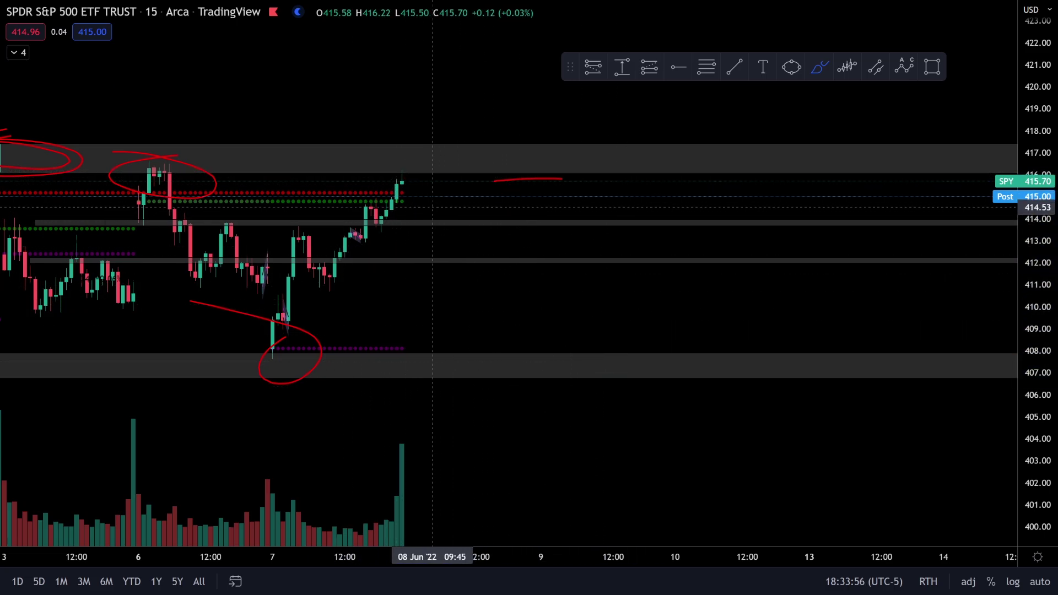
pyautogui.moveTo(404, 188); pyautogui.dragTo(489, 82)
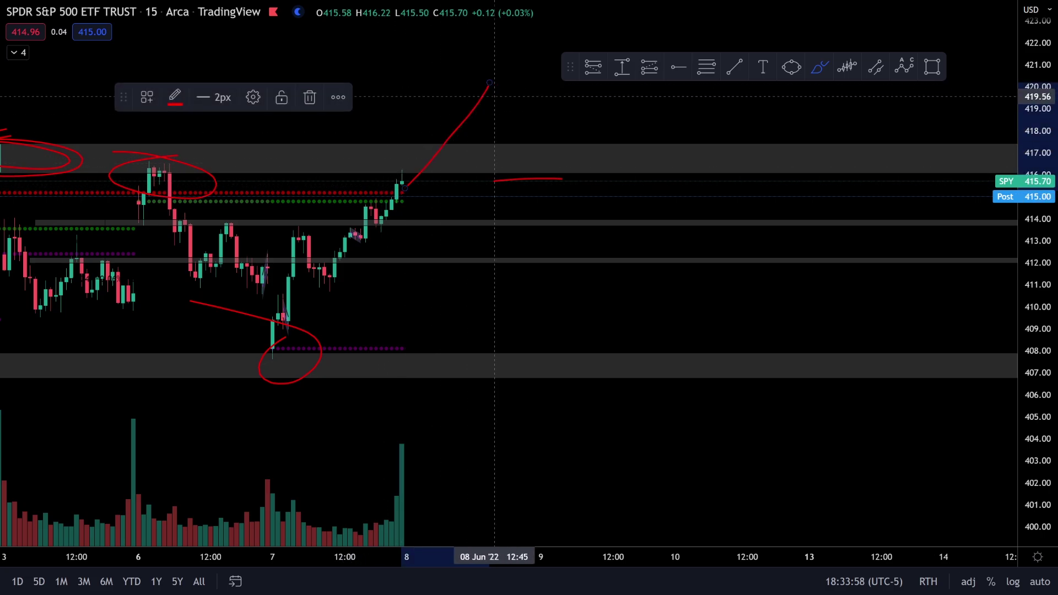
pyautogui.hotkey('ctrl', 'z')
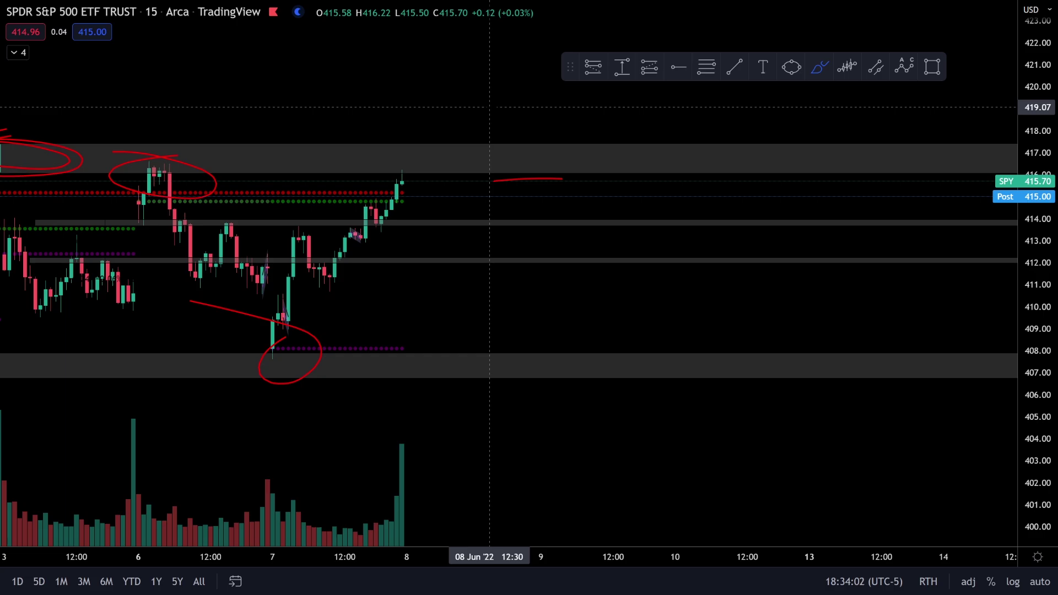
# - Leave the full-screen chart, load Amazon (AMZN) on the 5-minute interval and frame its June 7 session
pyautogui.press('Escape')
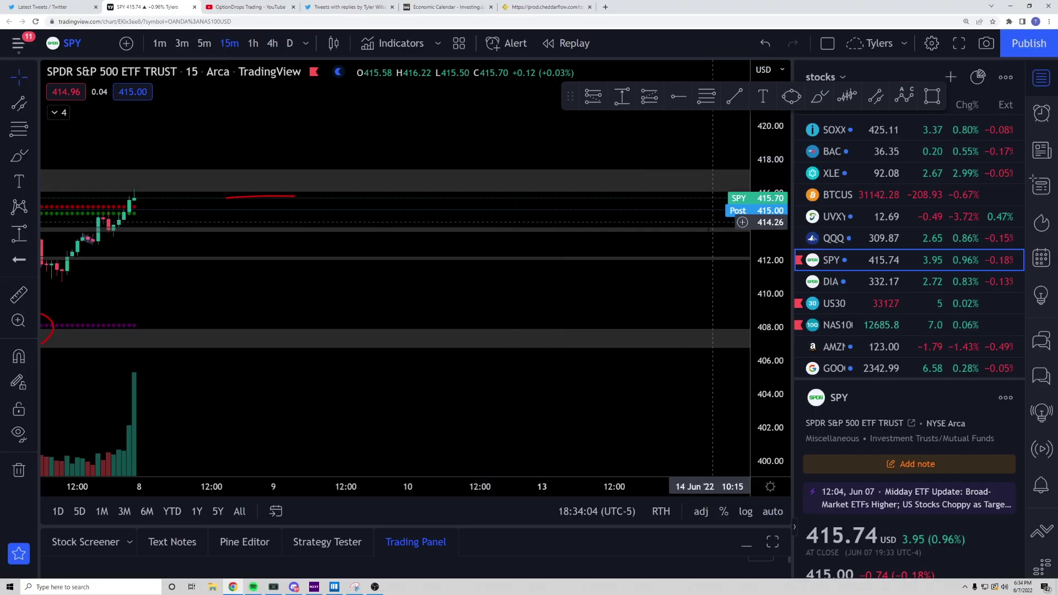
pyautogui.click(833, 346)
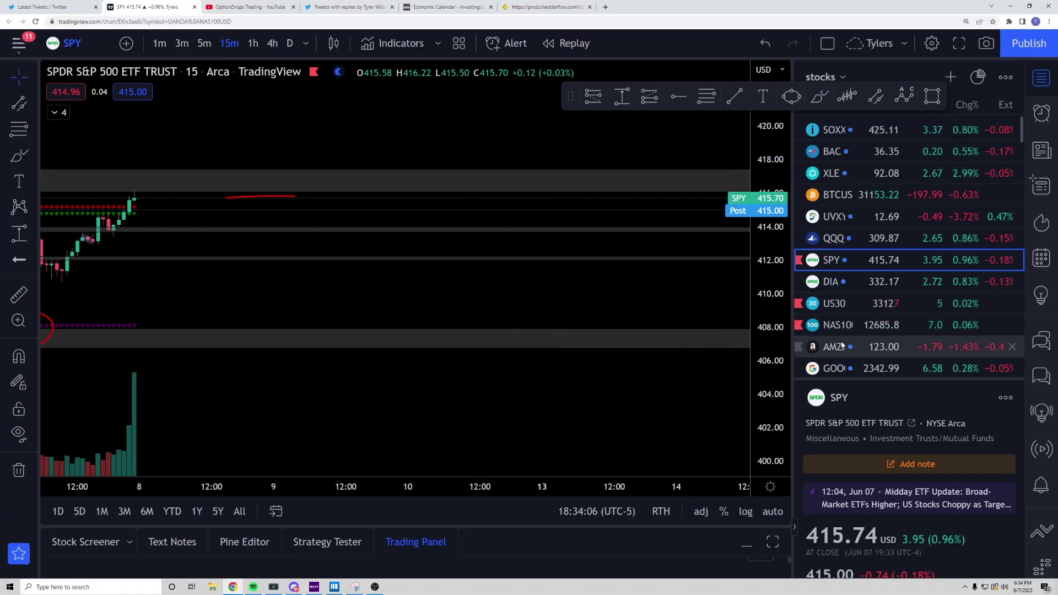
pyautogui.moveTo(302, 230); pyautogui.dragTo(607, 251)
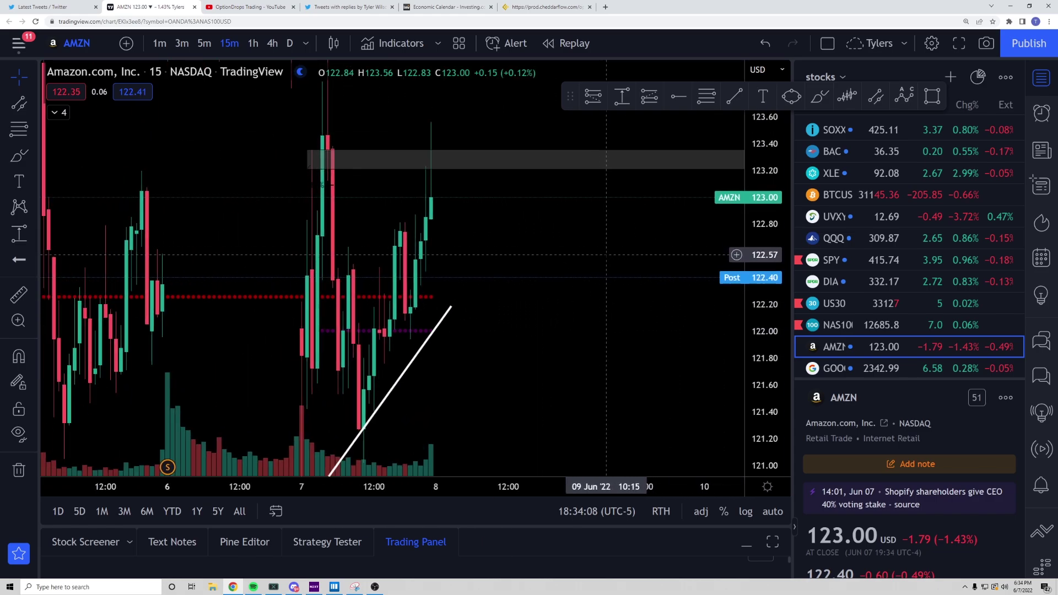
pyautogui.scroll(2, 419, 226)
pyautogui.click(204, 43)
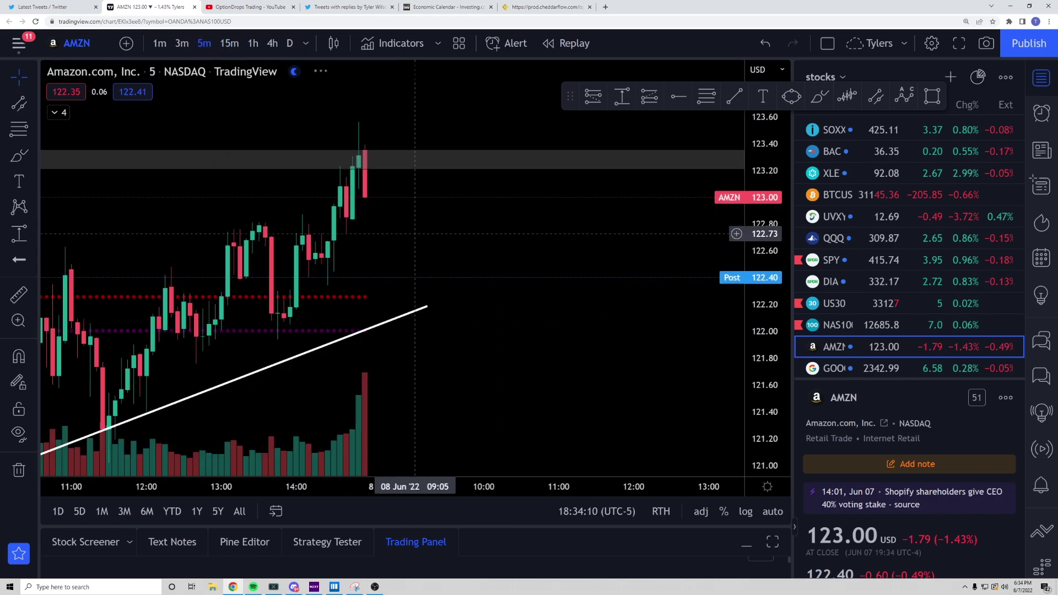
pyautogui.moveTo(434, 259); pyautogui.dragTo(596, 283)
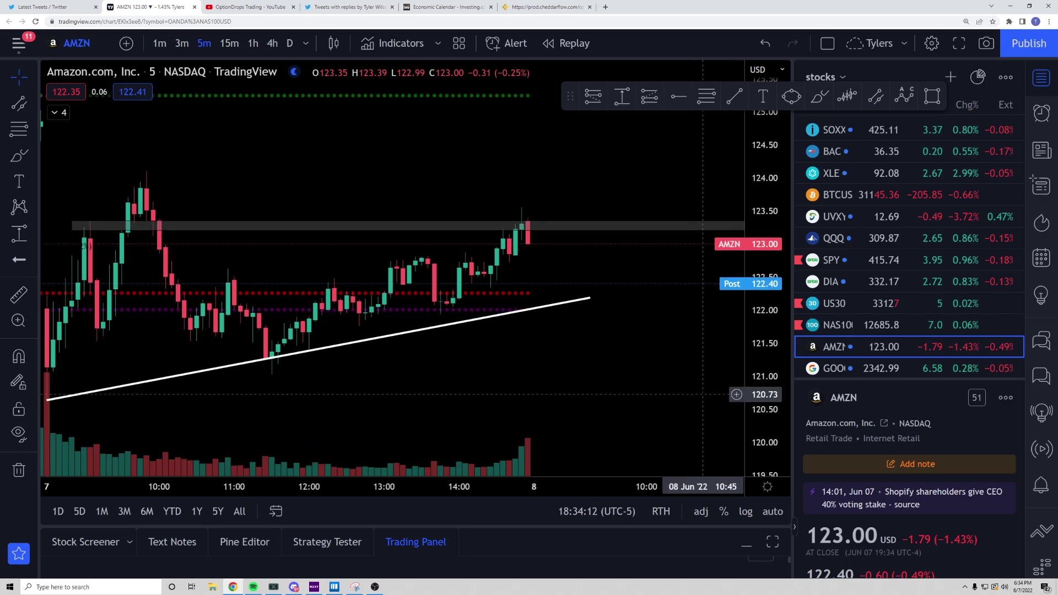
# - Show the Amazon chart full screen and draw a grey price zone from 122.35 down to 122.13, starting before the June 7 open
pyautogui.click(959, 44)
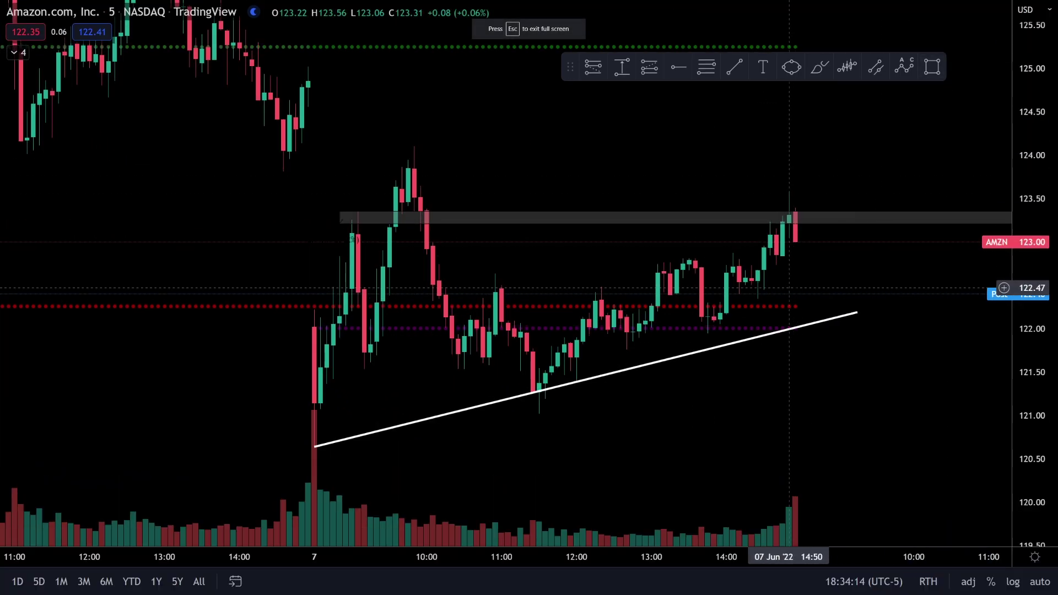
pyautogui.moveTo(863, 203); pyautogui.dragTo(766, 209)
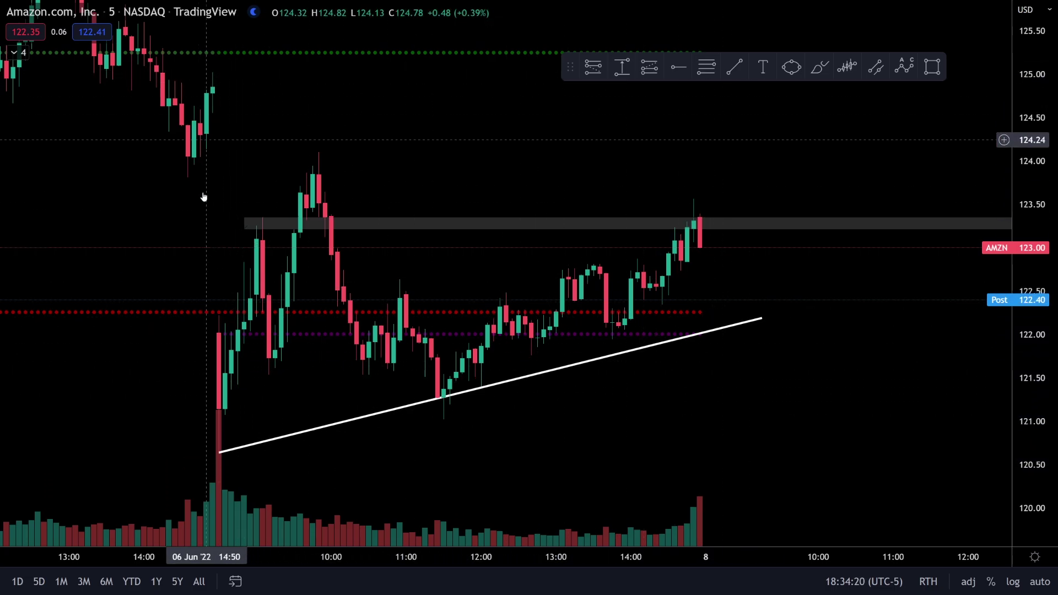
pyautogui.click(621, 67)
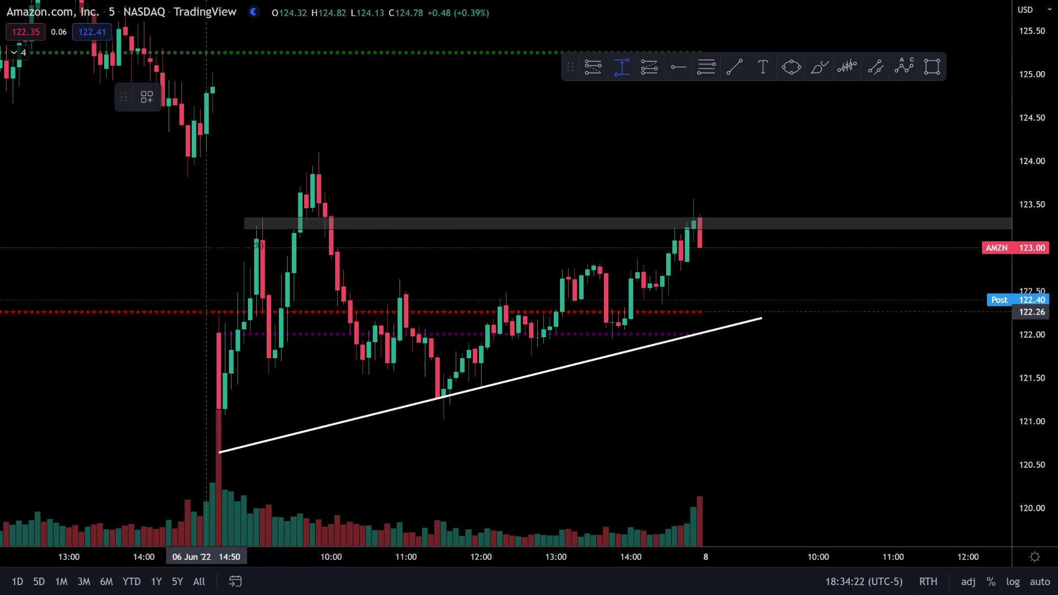
pyautogui.moveTo(182, 303); pyautogui.dragTo(176, 322)
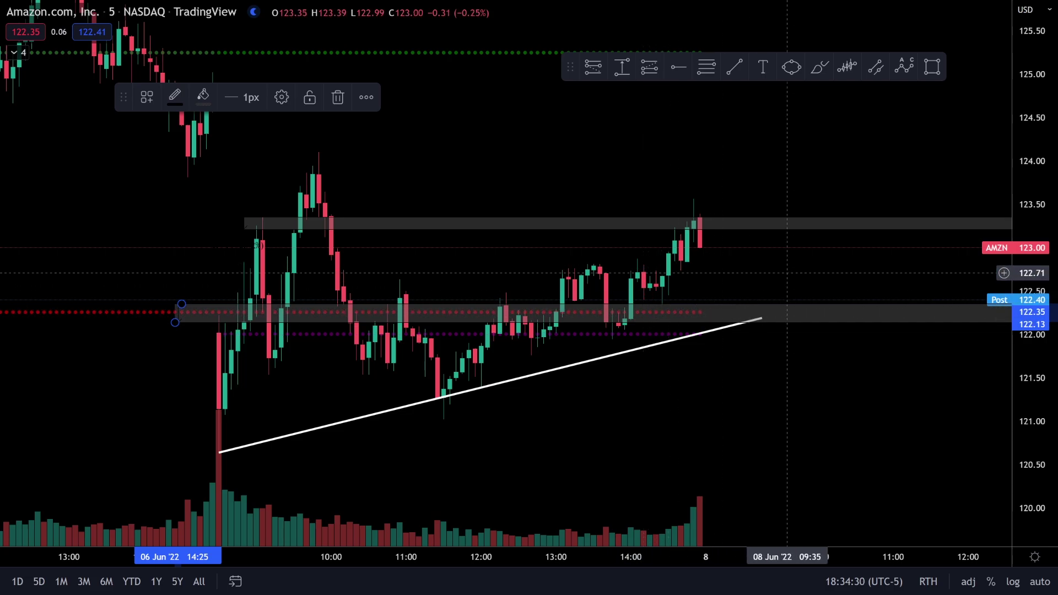
pyautogui.rightClick(713, 291)
pyautogui.click(741, 234)
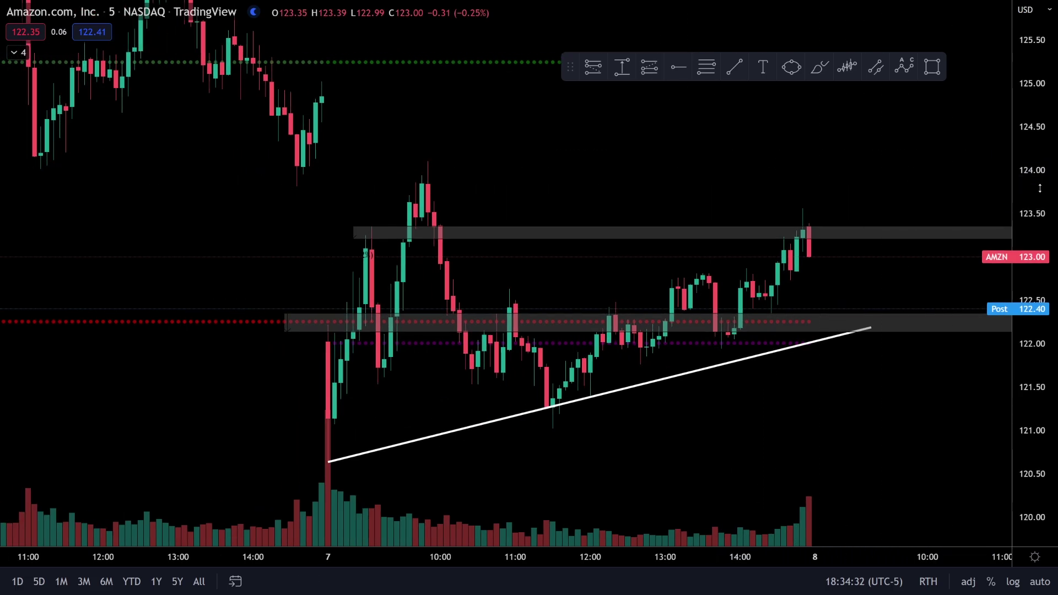
# - Leave the full-screen chart and examine Amazon's early June candles on the daily interval
pyautogui.moveTo(1023, 285); pyautogui.dragTo(1023, 364)
pyautogui.scroll(-5, 672, 260)
pyautogui.press('Escape')
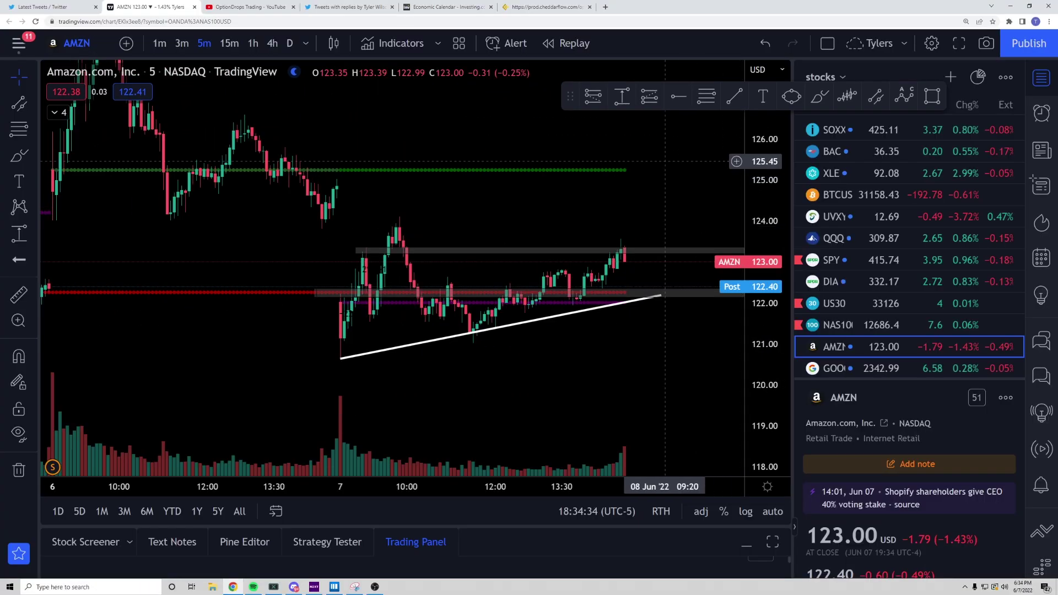
pyautogui.click(301, 45)
pyautogui.click(292, 45)
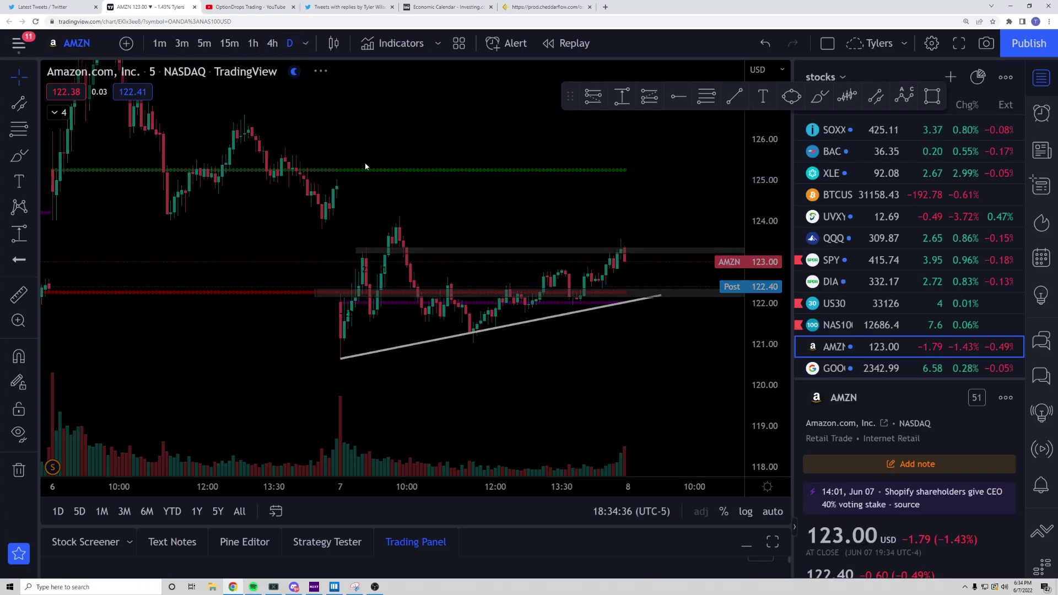
pyautogui.scroll(6, 422, 264)
pyautogui.scroll(10, 423, 260)
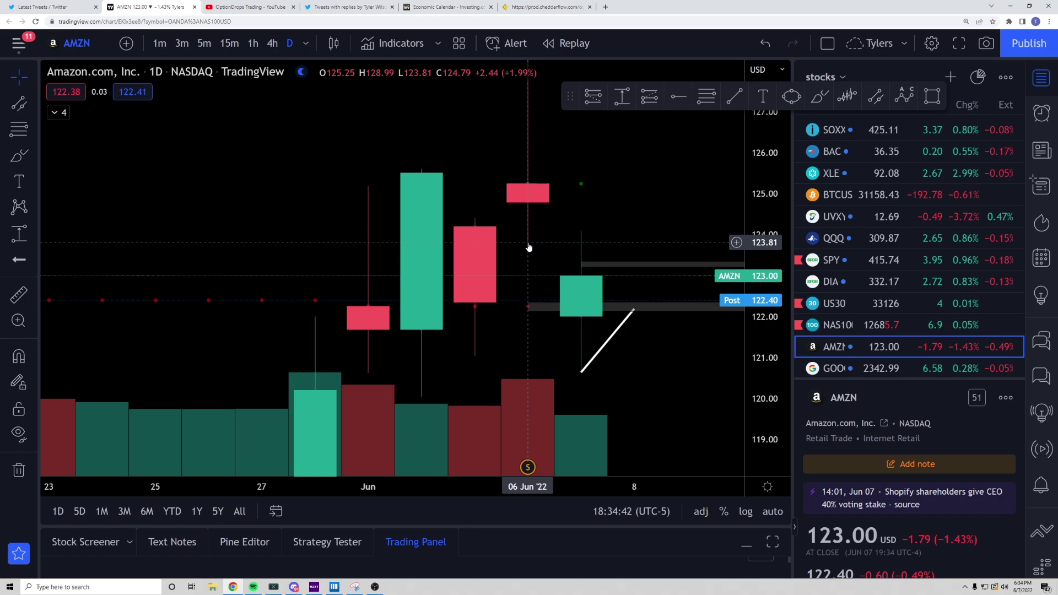
# - Switch the Amazon chart to the 15-minute interval and show it full screen
pyautogui.click(228, 43)
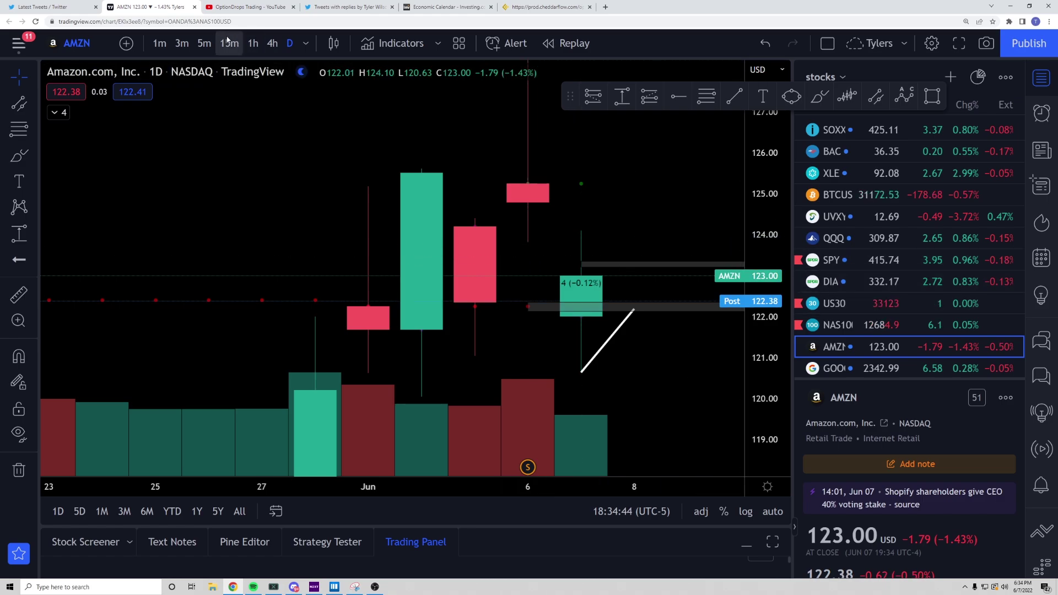
pyautogui.click(958, 43)
pyautogui.scroll(-5, 759, 364)
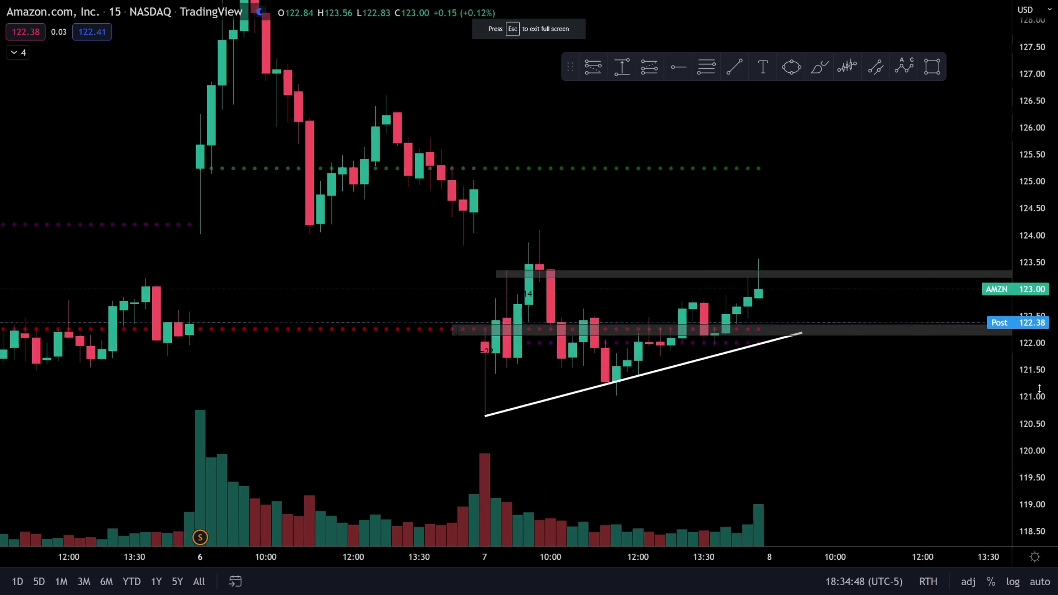
pyautogui.scroll(5, 848, 380)
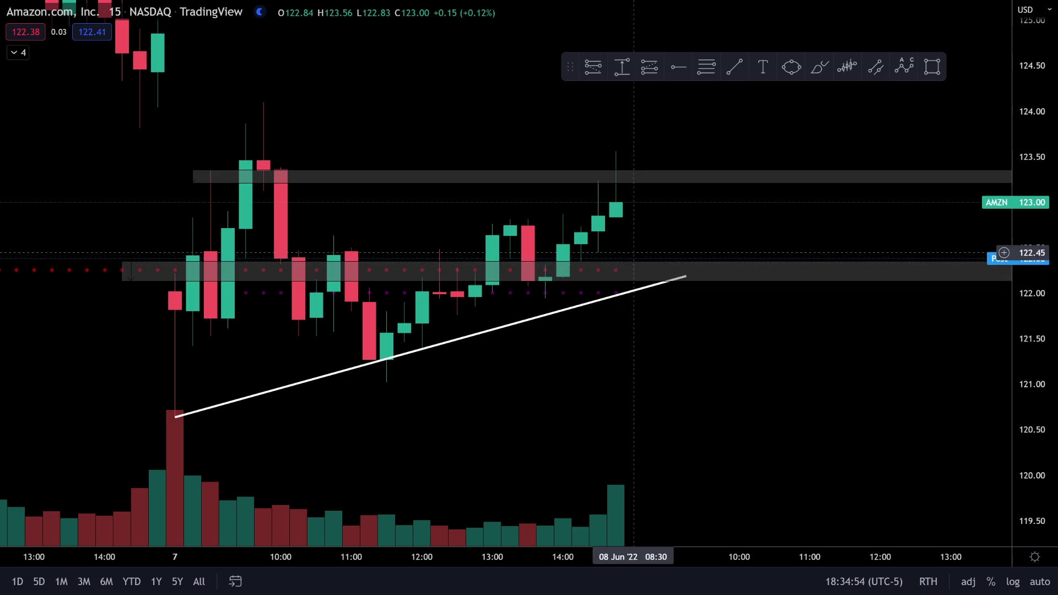
pyautogui.scroll(-4, 711, 292)
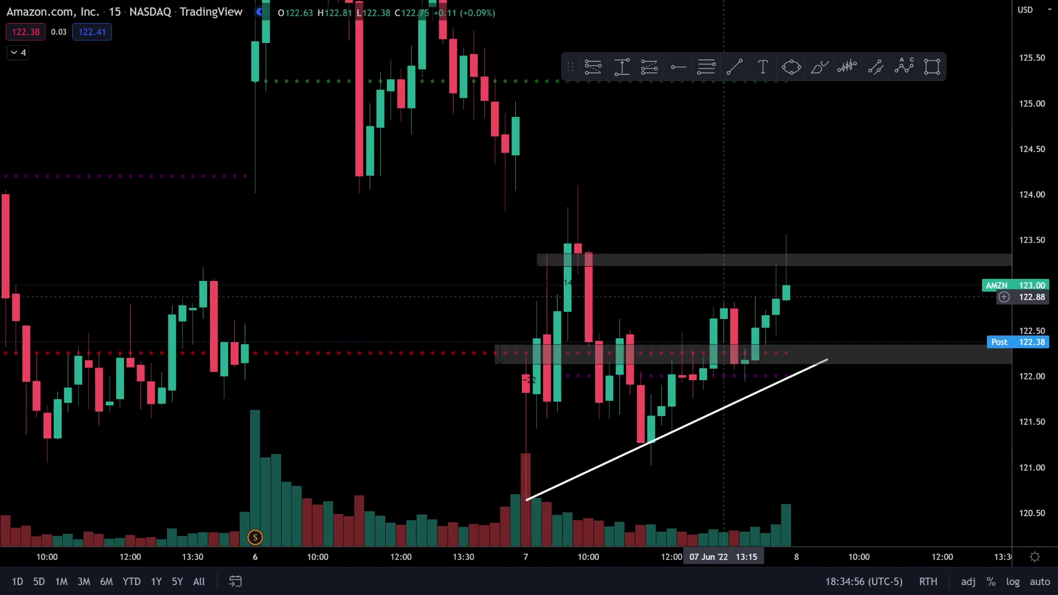
# - Draw a grey price zone from 125.32 down to about 124.92, starting just before the June 6 open
pyautogui.moveTo(774, 114); pyautogui.dragTo(751, 172)
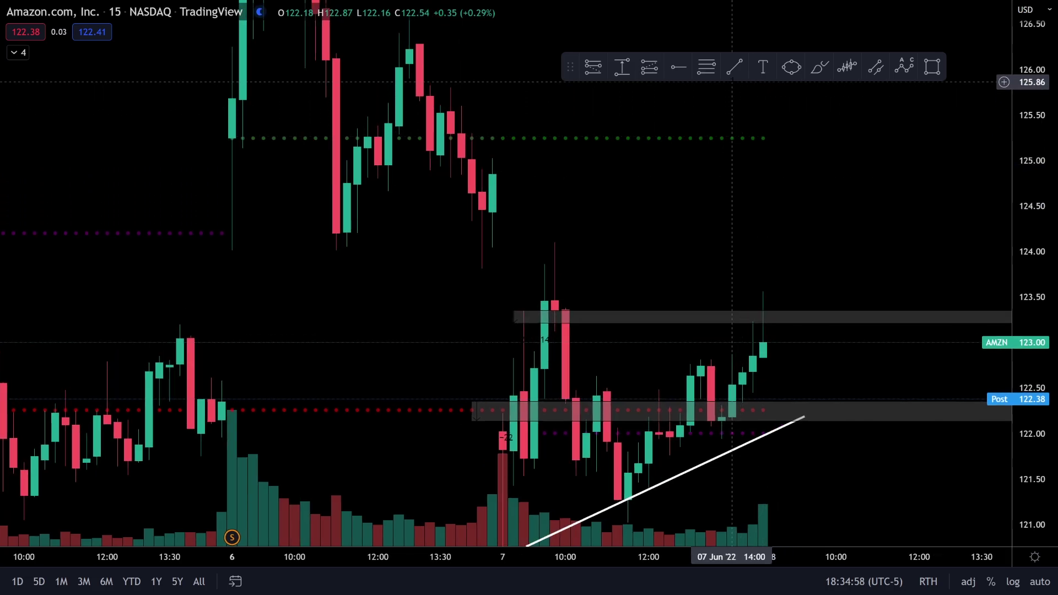
pyautogui.click(623, 67)
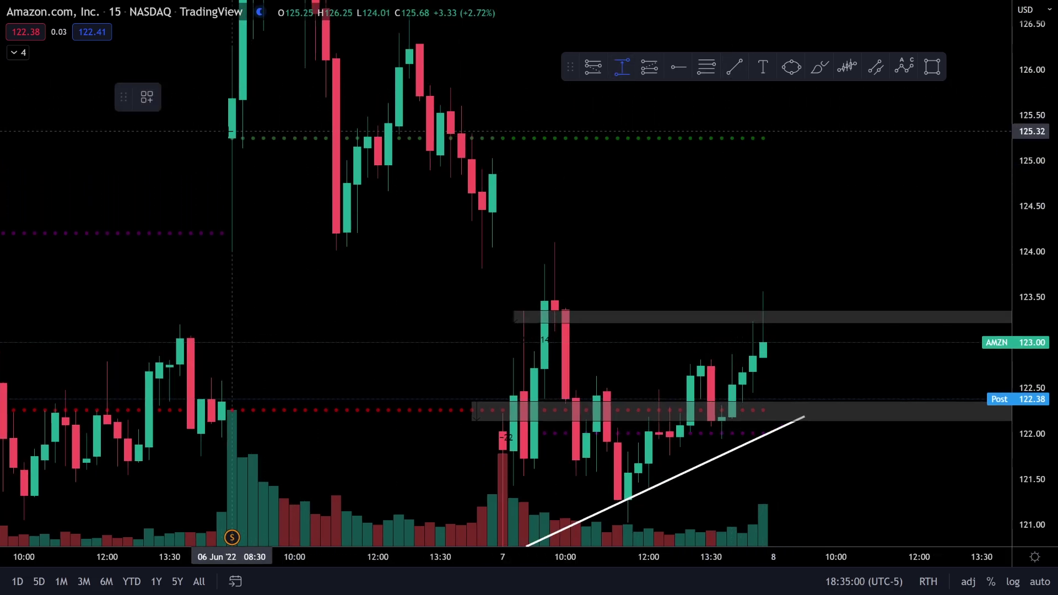
pyautogui.click(221, 132)
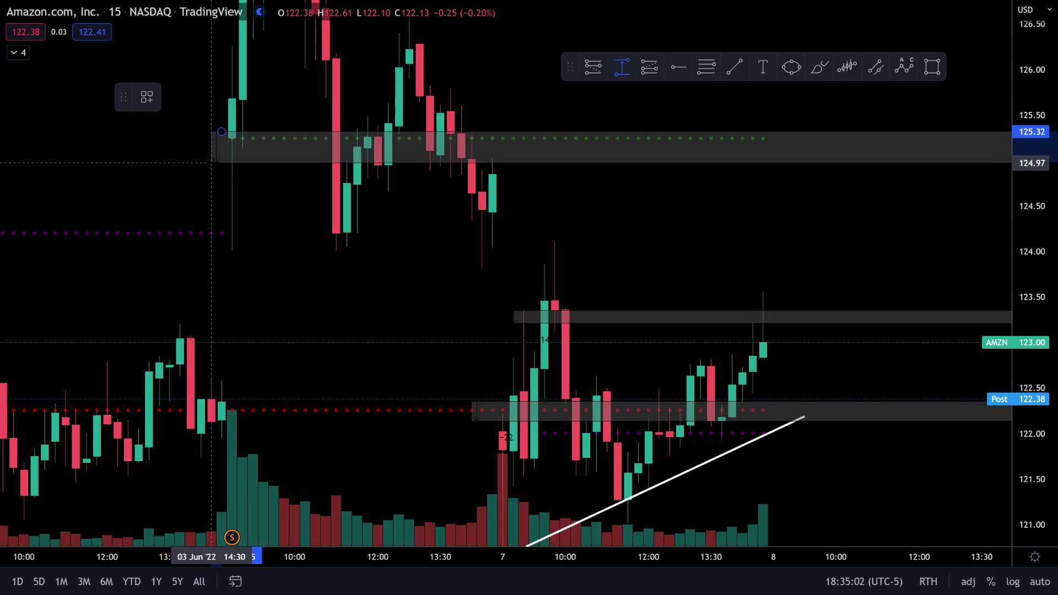
pyautogui.click(211, 167)
# - Circle the spot where the white trendline meets the lower grey zone near 122 with the red brush
pyautogui.moveTo(784, 235); pyautogui.dragTo(763, 154)
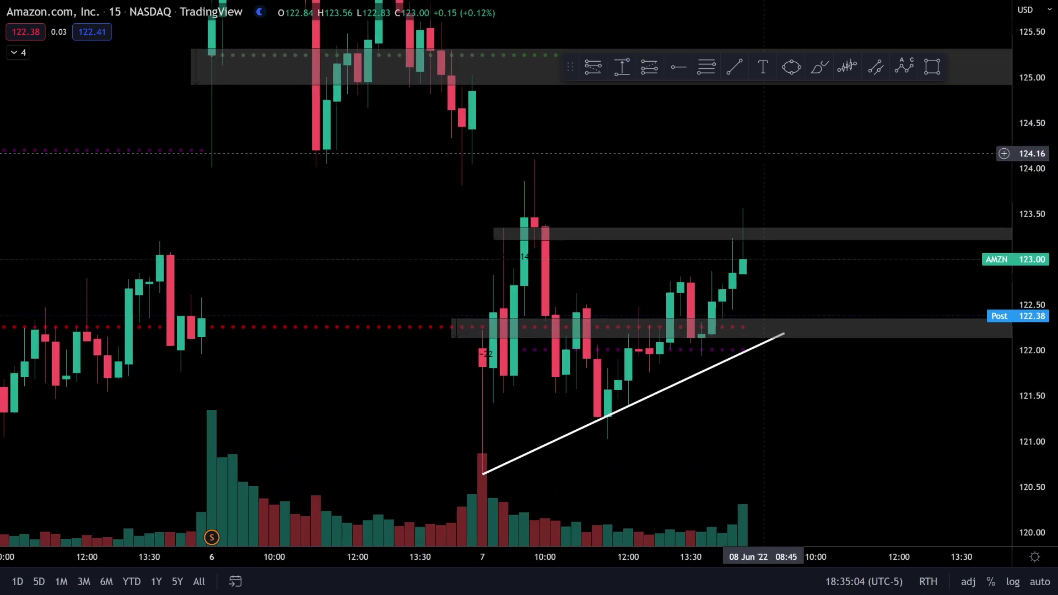
pyautogui.scroll(2, 684, 277)
pyautogui.scroll(2, 681, 281)
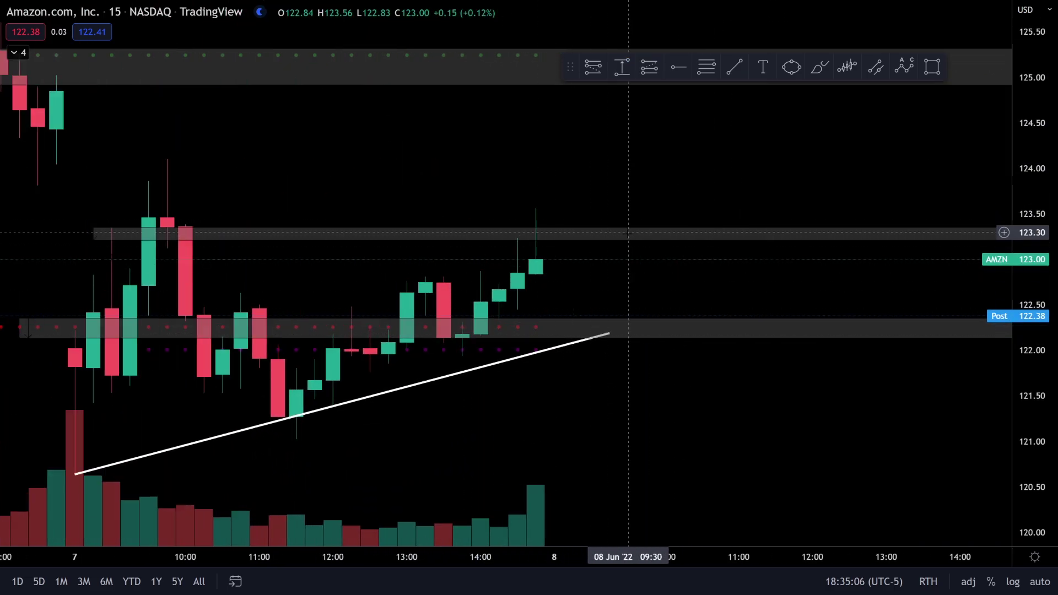
pyautogui.scroll(-2, 810, 331)
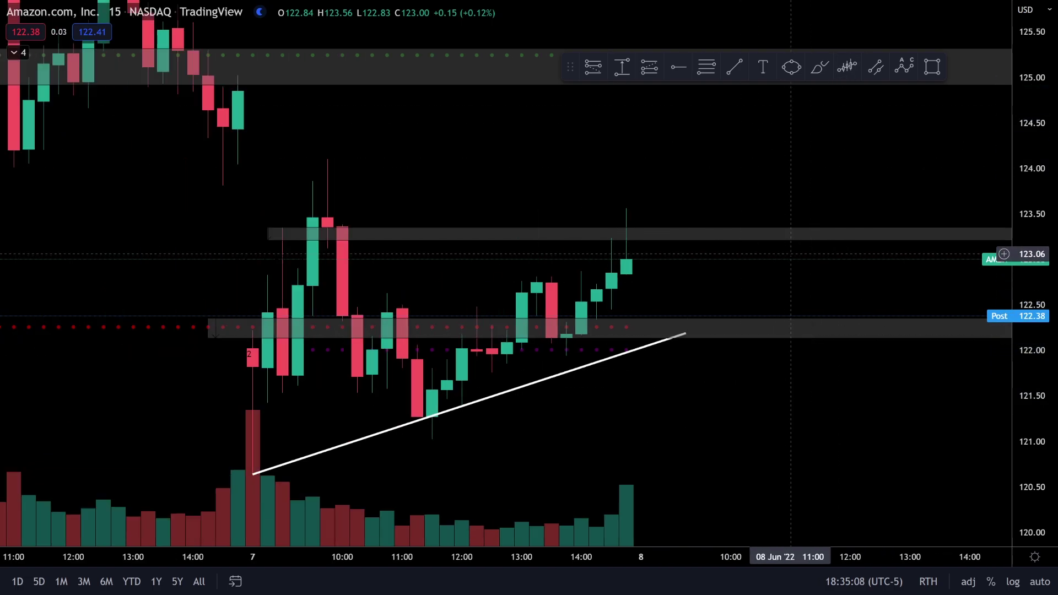
pyautogui.click(820, 66)
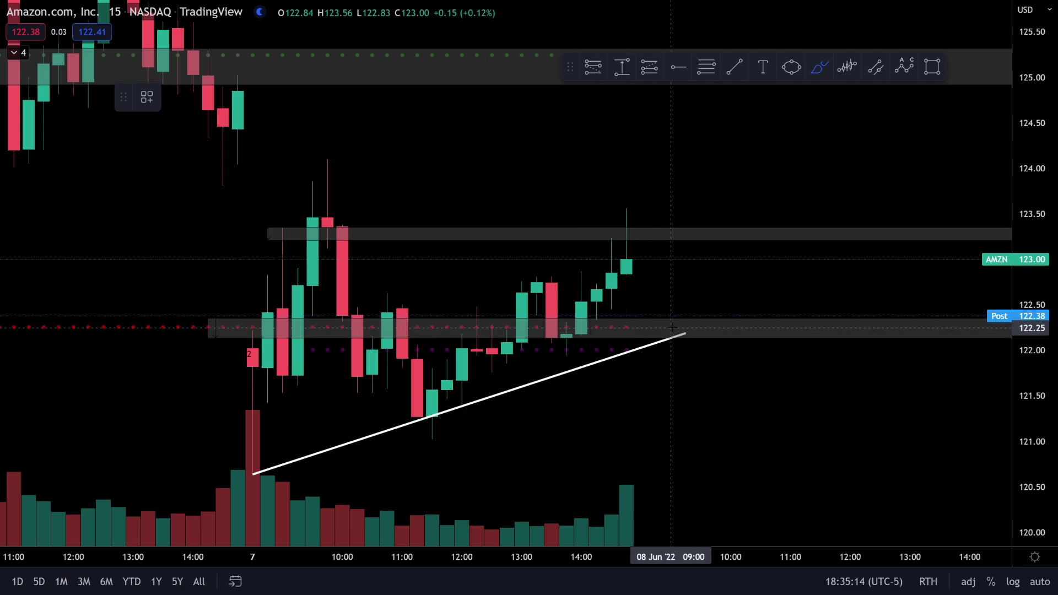
pyautogui.moveTo(684, 314)
pyautogui.mouseDown()
pyautogui.moveTo(656, 314)
pyautogui.moveTo(611, 350)
pyautogui.moveTo(708, 326)
pyautogui.moveTo(682, 314)
pyautogui.mouseUp()
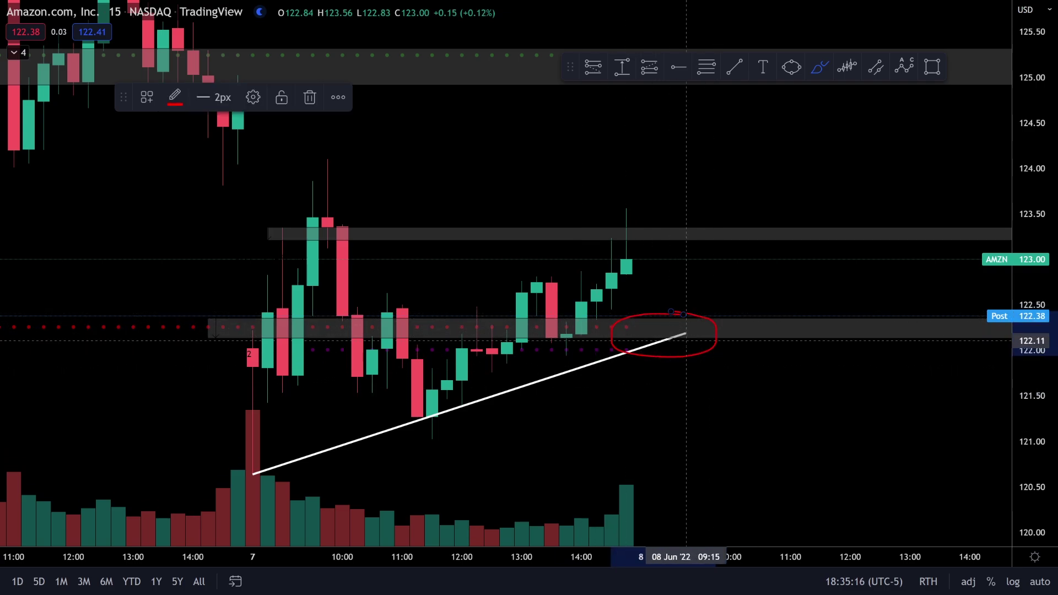
# - Draw a grey price zone below the June range from 119.87 down to 119.43, starting at May 31
pyautogui.scroll(-3, 686, 360)
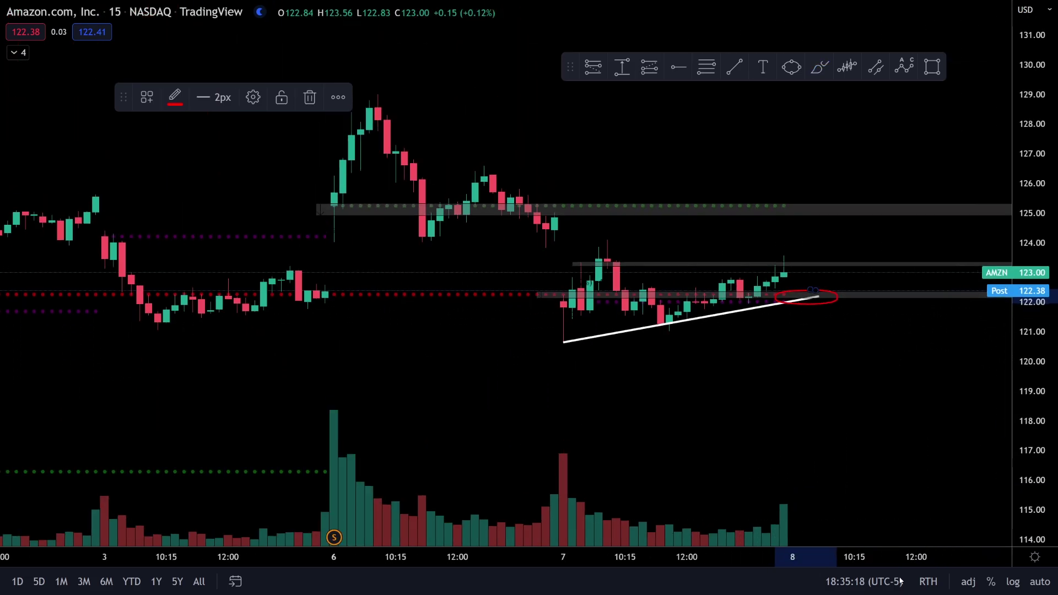
pyautogui.scroll(-5, 830, 555)
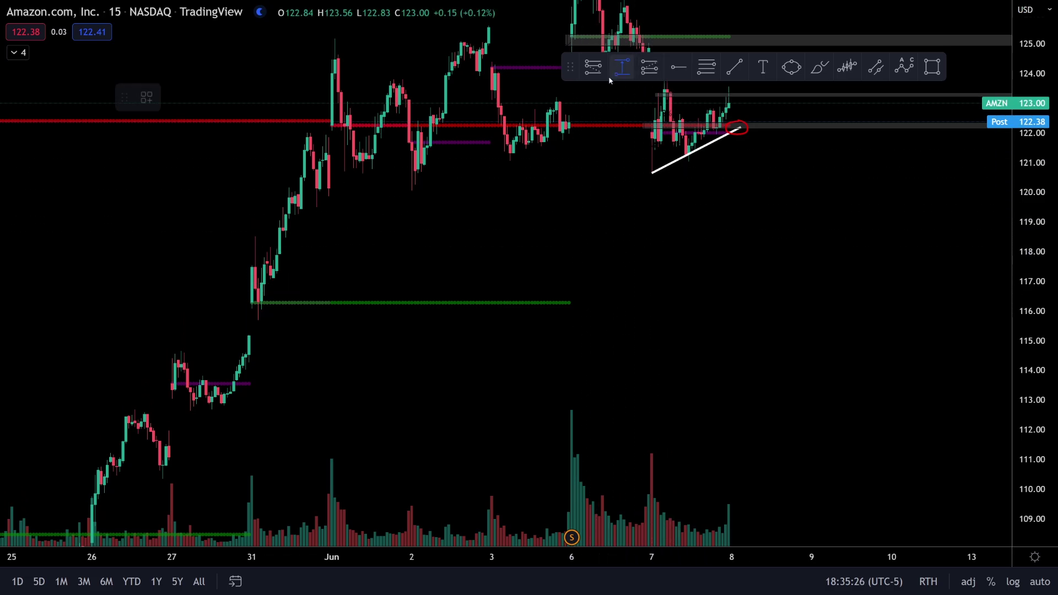
pyautogui.click(265, 196)
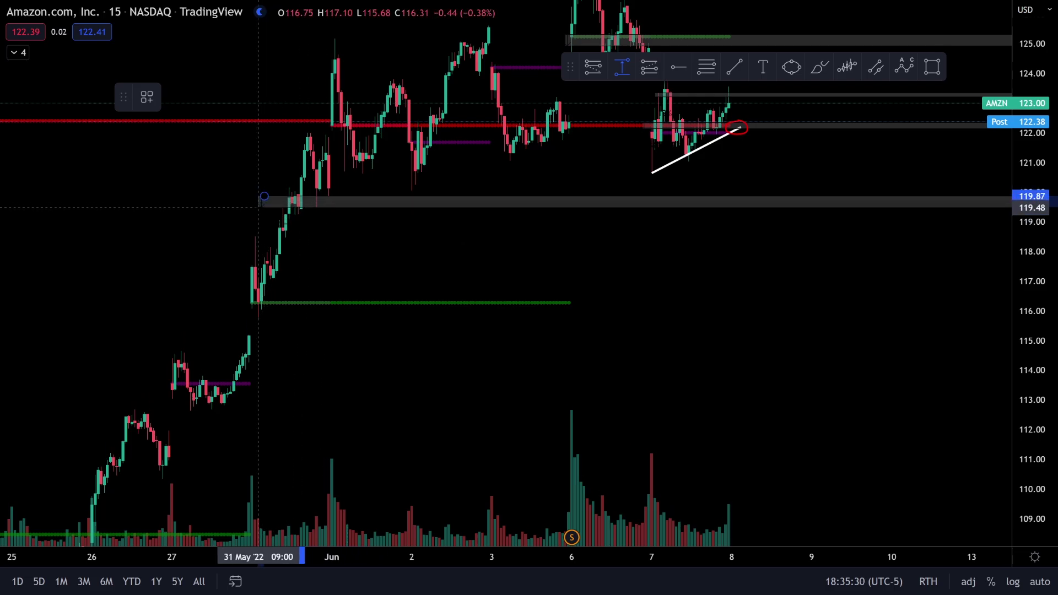
pyautogui.click(258, 209)
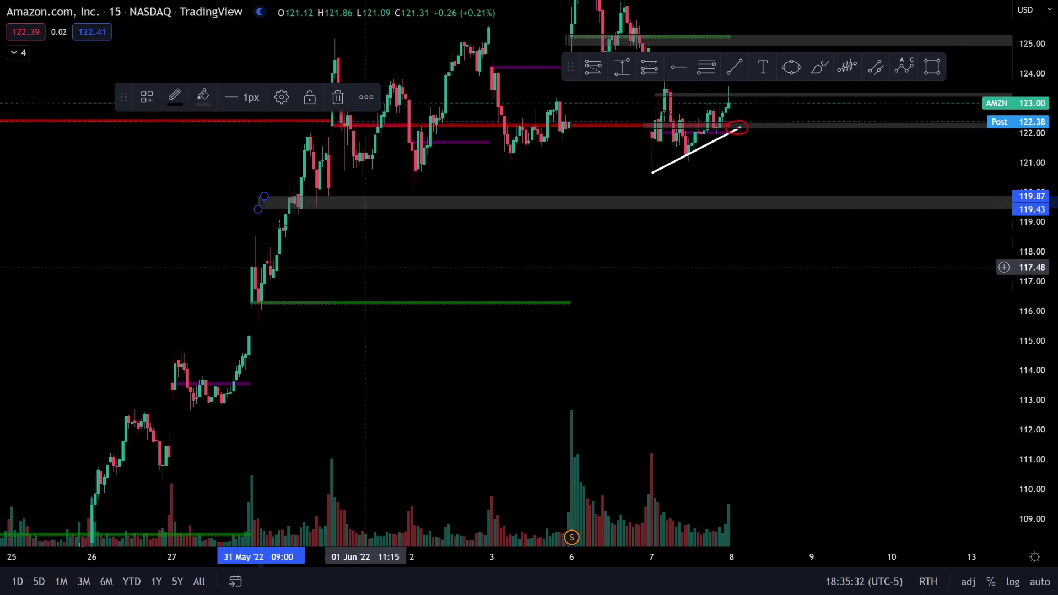
# - Draw a grey price zone over the May 31 lows from 116.72 down to 116.07, starting at May 27
pyautogui.click(627, 68)
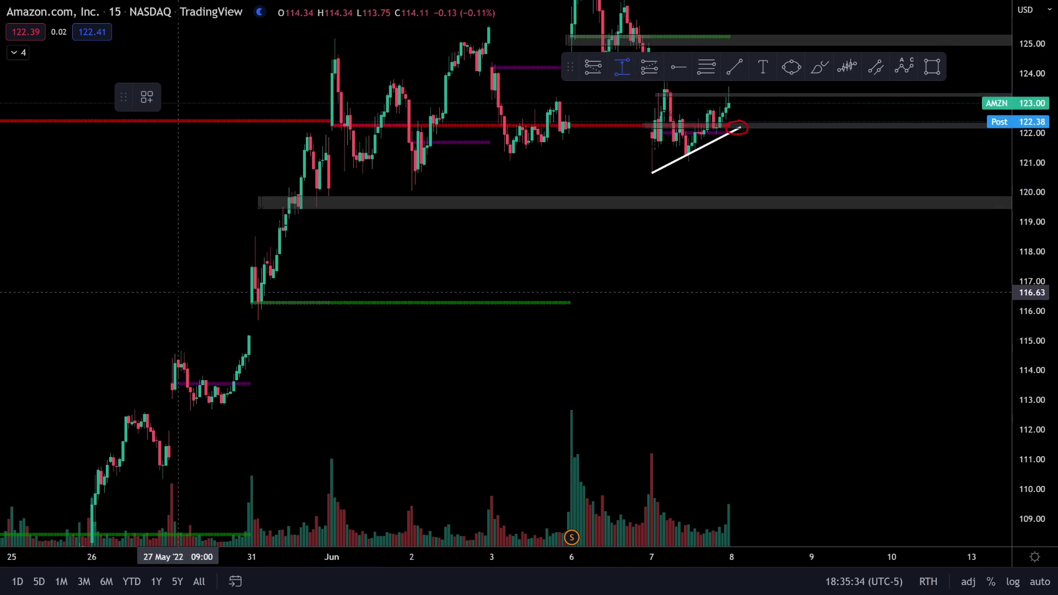
pyautogui.click(182, 289)
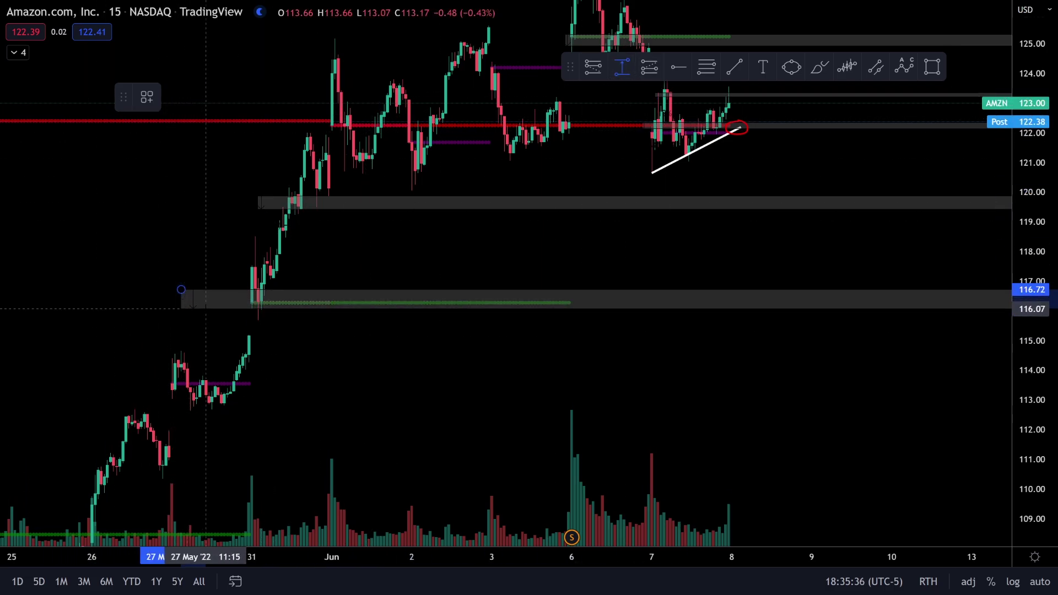
pyautogui.click(206, 308)
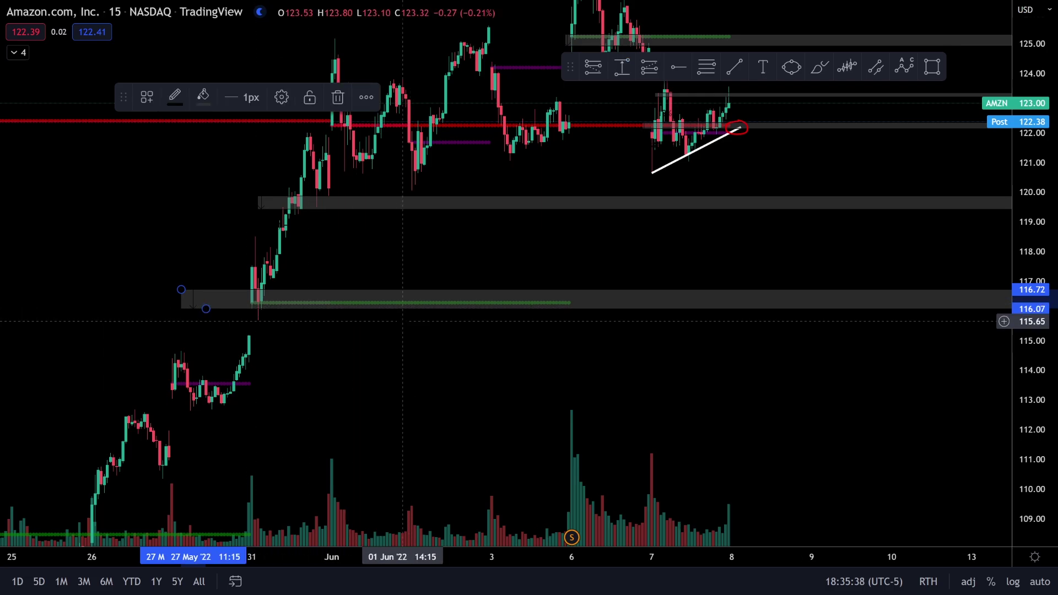
# - Try a red brush path from the circled trendline area down into the lowest grey zone near 116.5, and undo it
pyautogui.moveTo(641, 255); pyautogui.dragTo(412, 322)
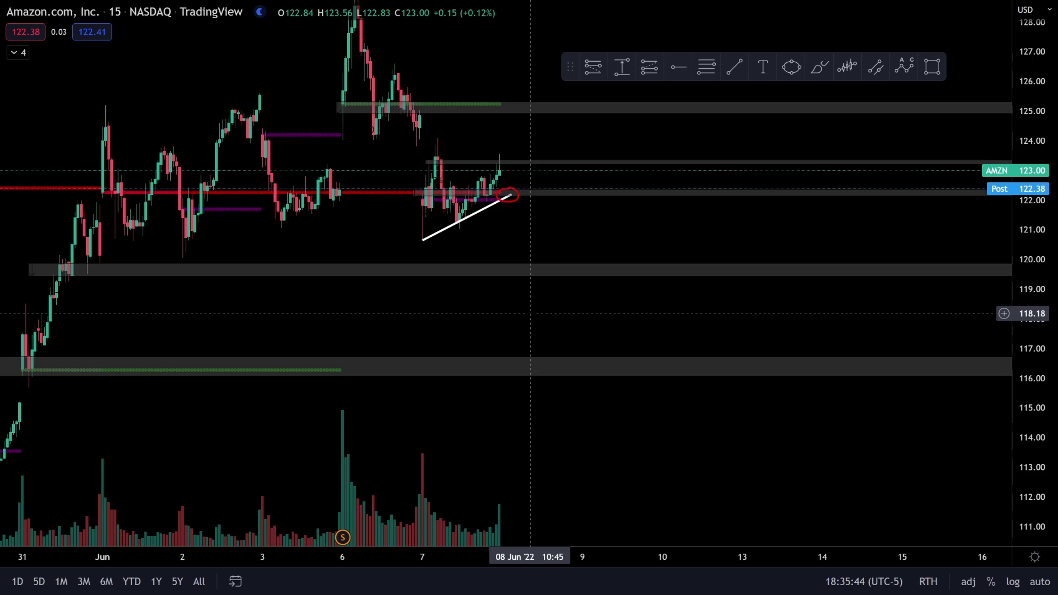
pyautogui.click(820, 68)
pyautogui.moveTo(509, 194)
pyautogui.mouseDown()
pyautogui.moveTo(521, 212)
pyautogui.moveTo(573, 224)
pyautogui.moveTo(616, 362)
pyautogui.mouseUp()
pyautogui.hotkey('ctrl', 'z')
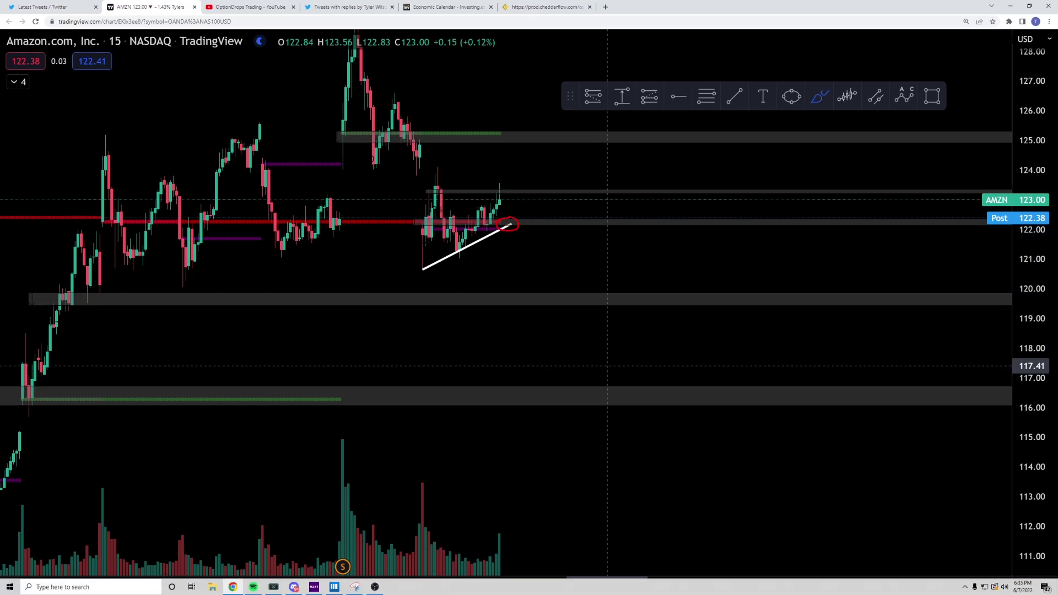
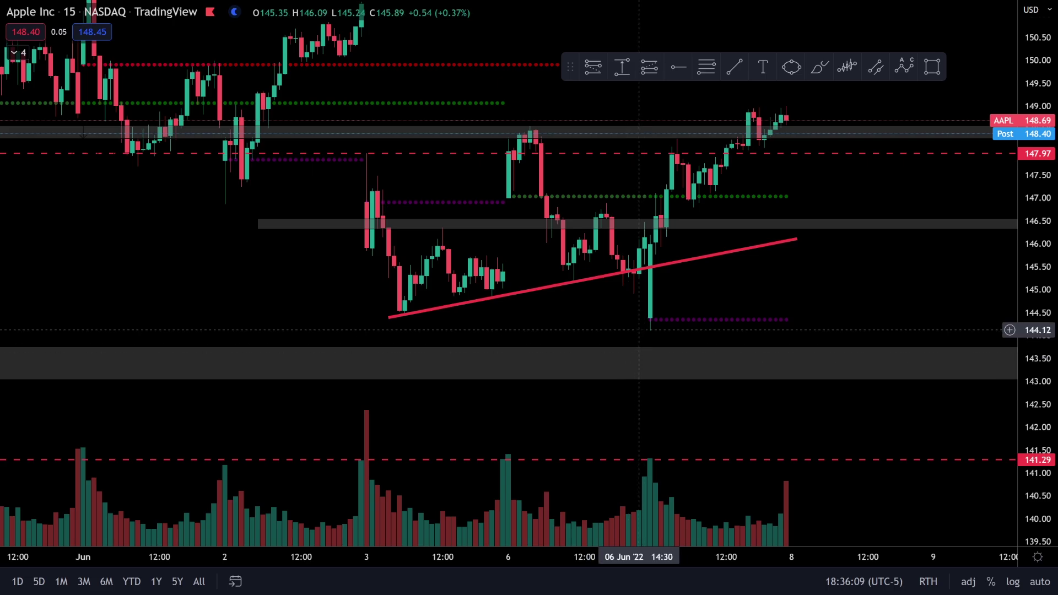
# - Review Apple's recent June price action and switch the chart to Tesla (TSLA)
pyautogui.moveTo(677, 254); pyautogui.dragTo(644, 290)
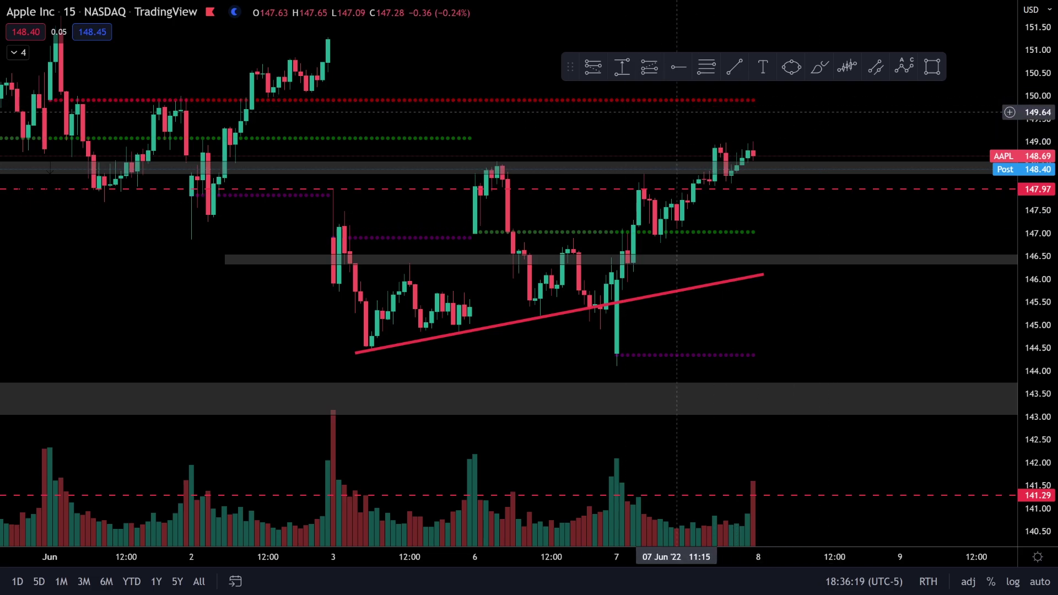
pyautogui.scroll(-5, 777, 148)
pyautogui.scroll(5, 758, 270)
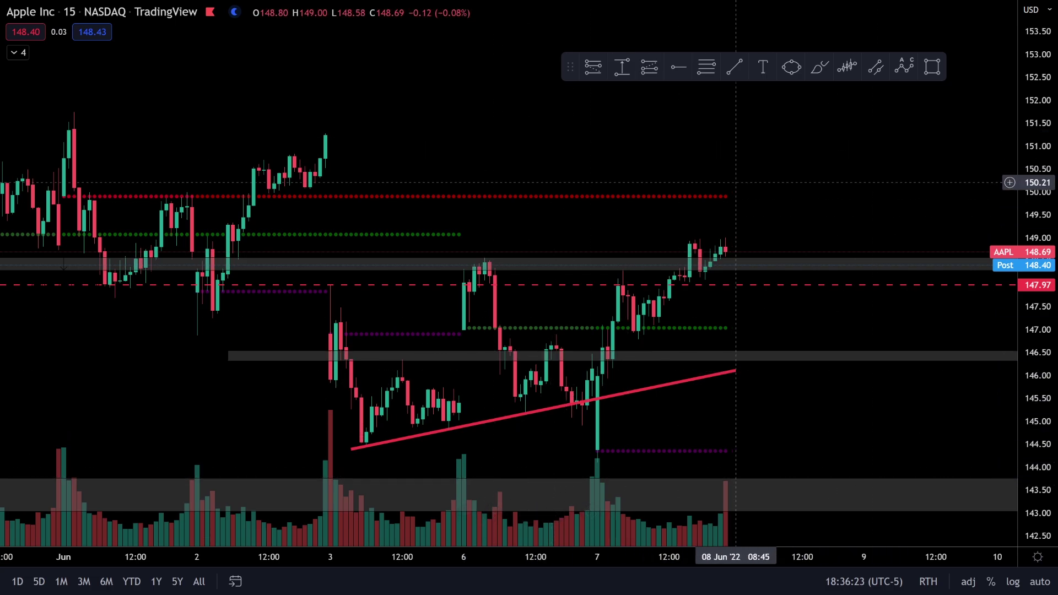
pyautogui.write('TSLA')
pyautogui.press('Return')
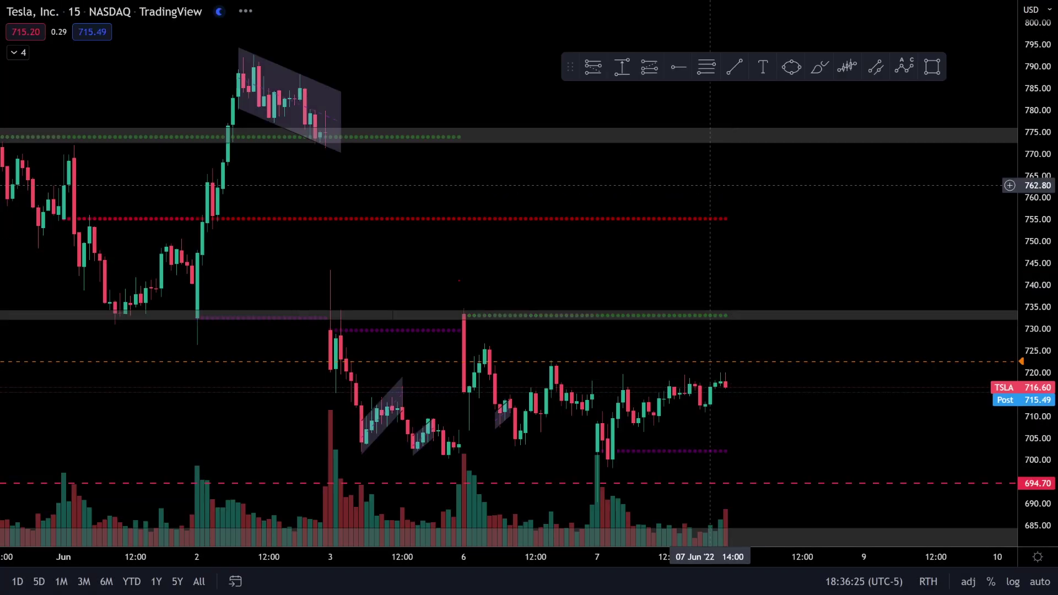
# - Draw a rising white trendline under Tesla's June 7 lows, from about 696.67 to 716.85 at the June 8 open
pyautogui.moveTo(801, 244); pyautogui.dragTo(722, 130)
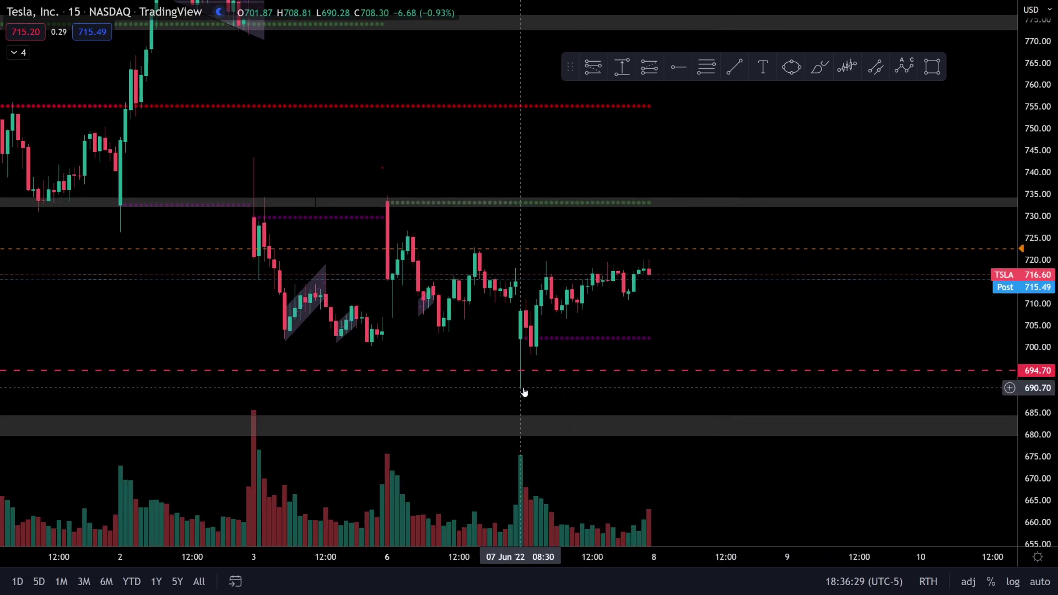
pyautogui.scroll(3, 574, 330)
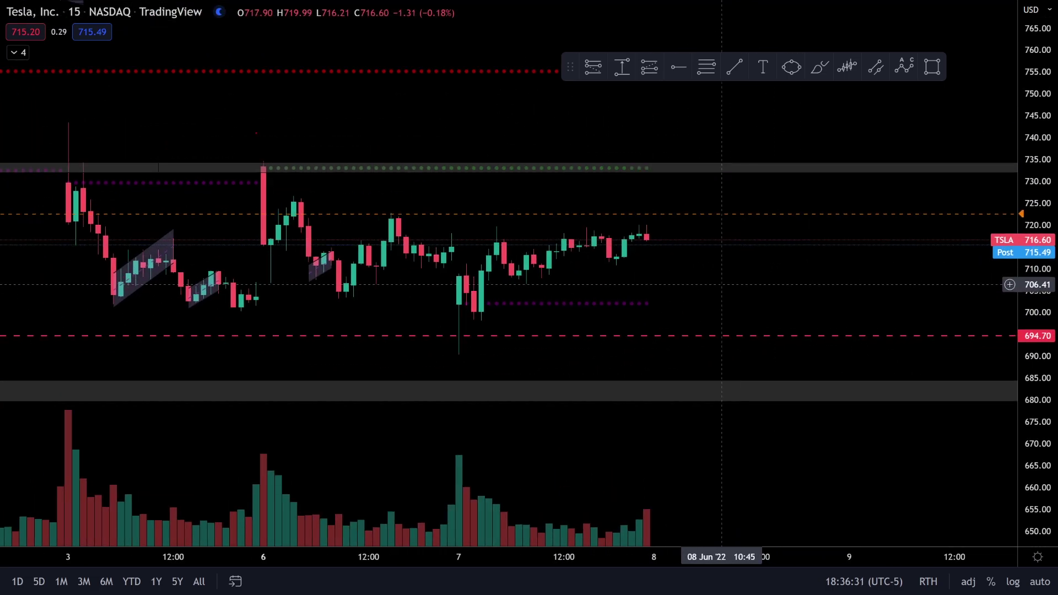
pyautogui.scroll(-6, 735, 318)
pyautogui.moveTo(1036, 326); pyautogui.dragTo(1035, 44)
pyautogui.scroll(4, 586, 315)
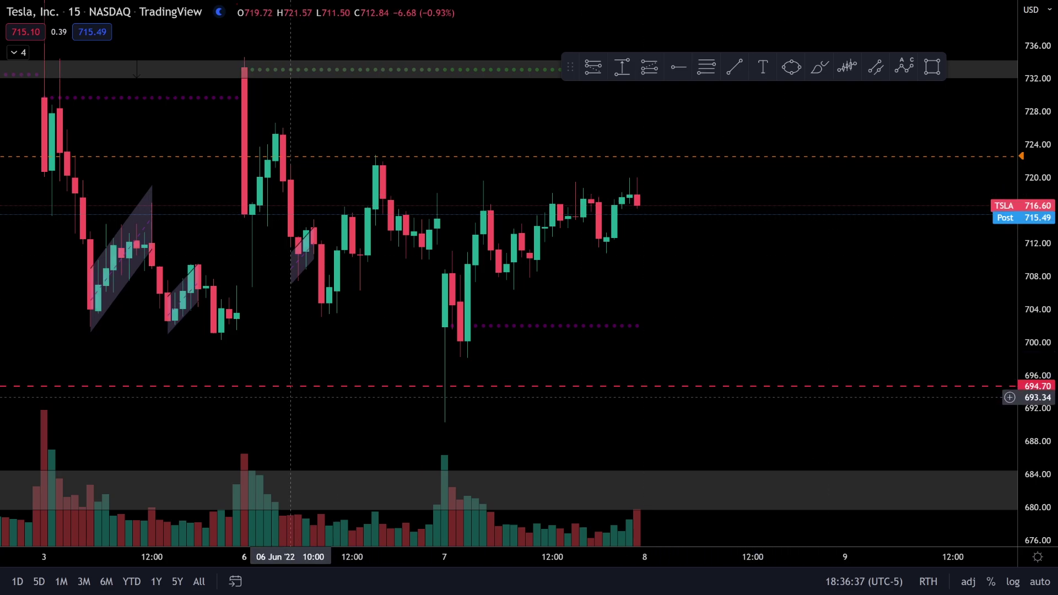
pyautogui.scroll(3, 674, 380)
pyautogui.moveTo(465, 291); pyautogui.dragTo(895, 300)
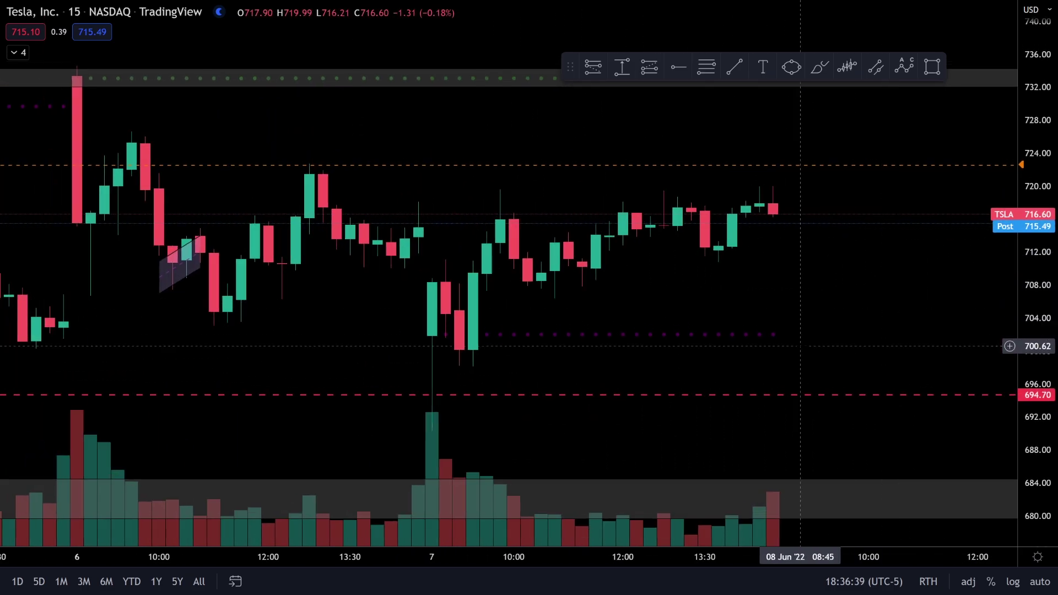
pyautogui.click(735, 67)
pyautogui.click(432, 374)
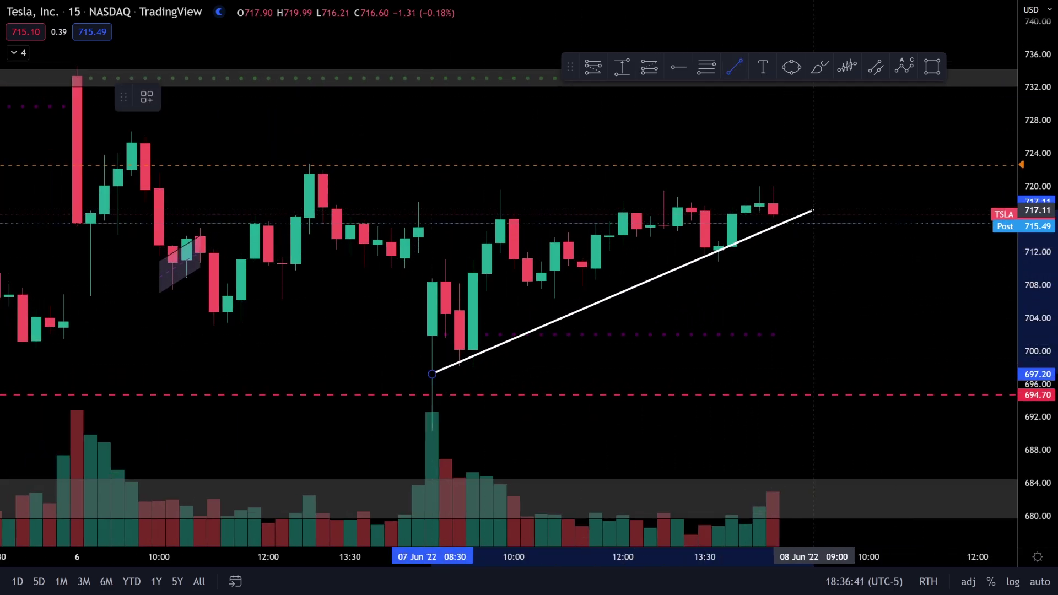
pyautogui.click(785, 213)
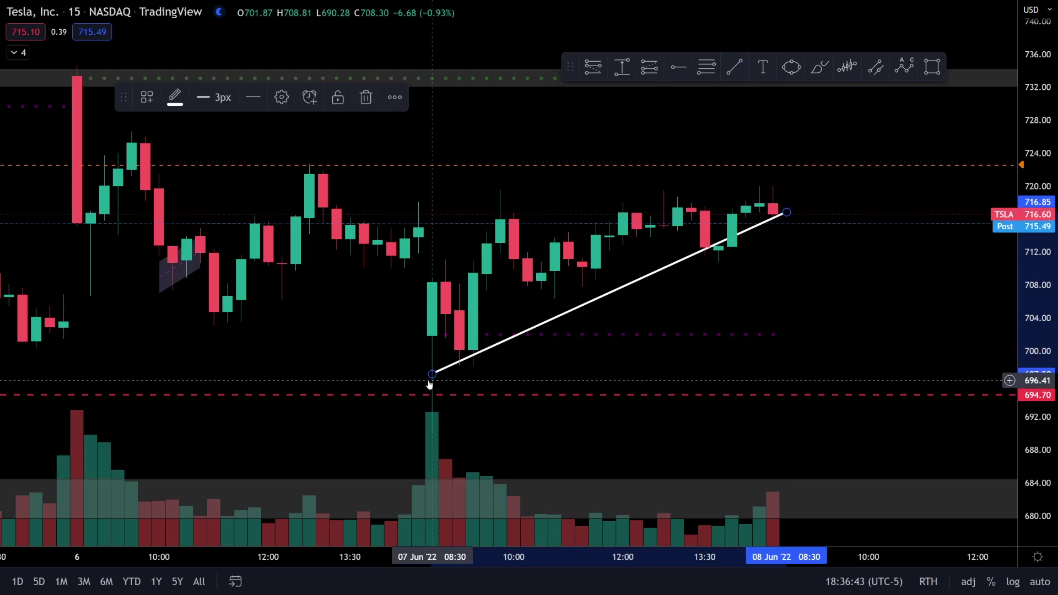
pyautogui.moveTo(432, 374); pyautogui.dragTo(445, 378)
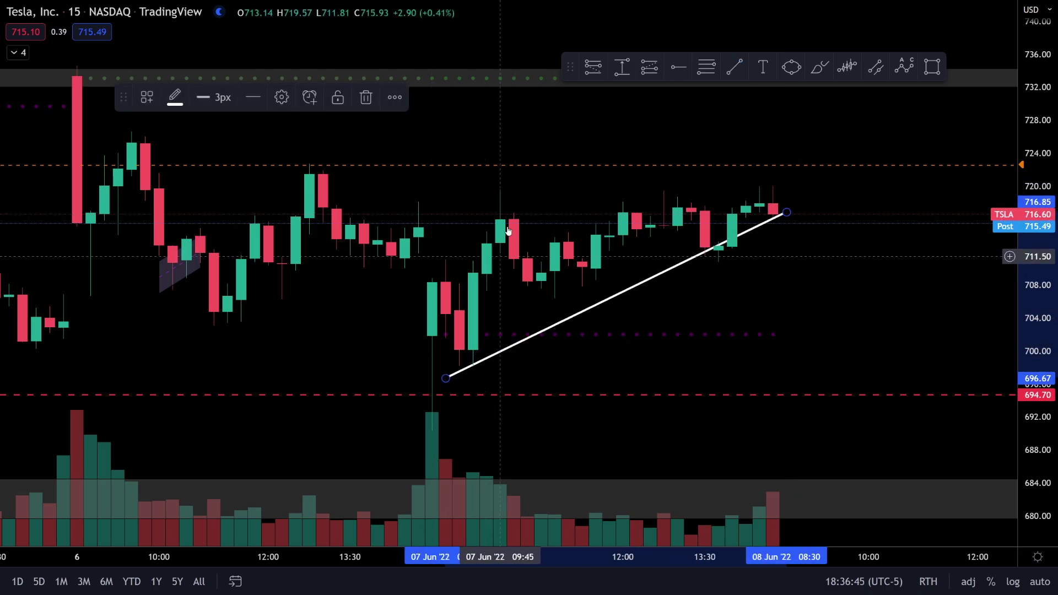
# - Draw a grey price zone over Tesla's June 7 highs from 719.74 down to about 716.6, starting late on June 6
pyautogui.moveTo(700, 178); pyautogui.dragTo(668, 208)
pyautogui.click(622, 66)
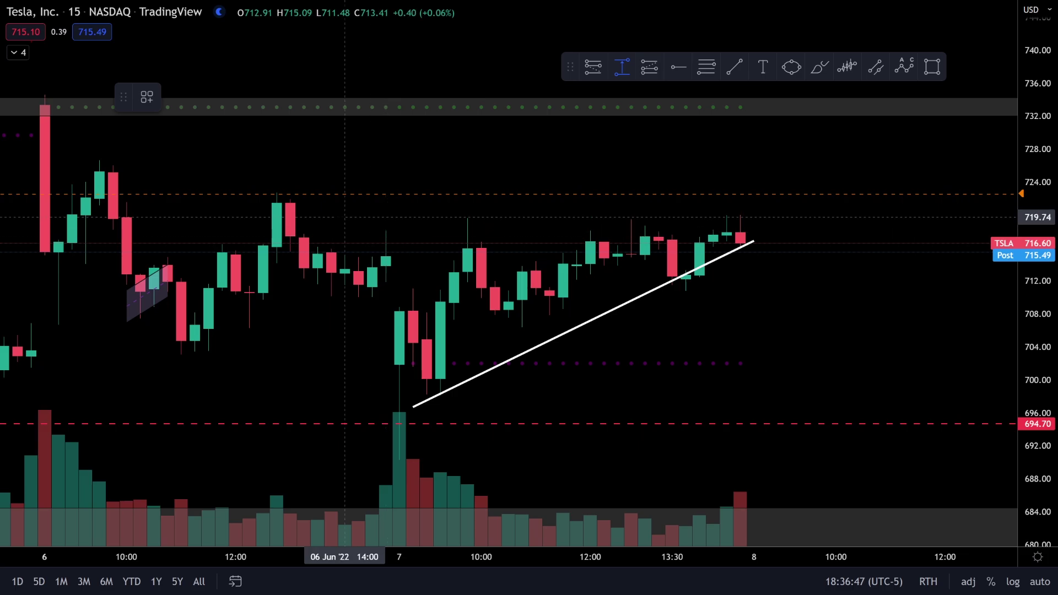
pyautogui.click(344, 217)
pyautogui.click(322, 241)
pyautogui.click(344, 192)
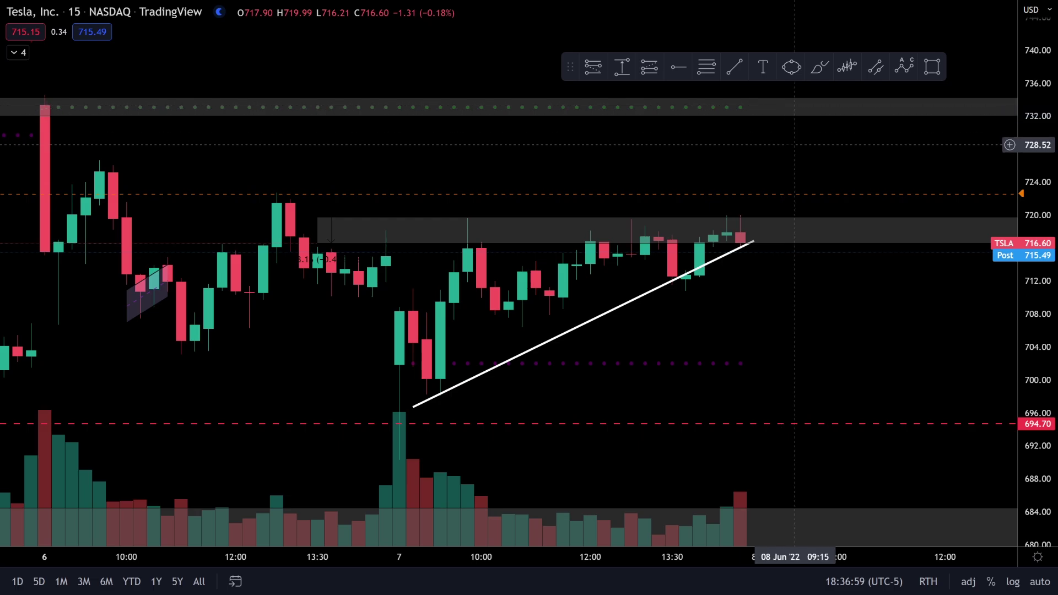
# - Brush a red bracket over Tesla's June 3 to June 7 highs, peaking near 747 and ending near 725
pyautogui.scroll(-5, 781, 104)
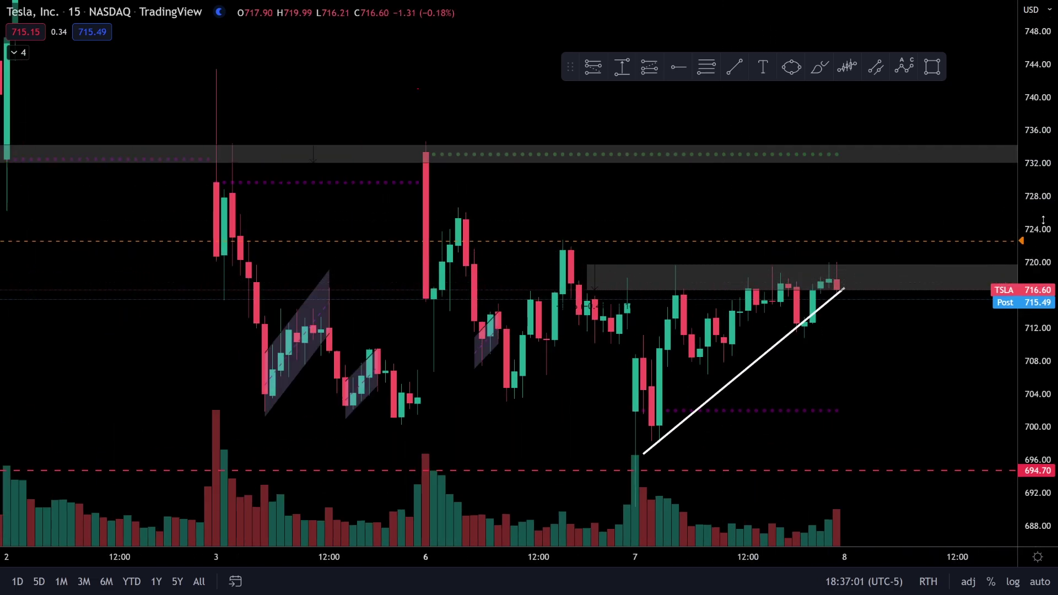
pyautogui.moveTo(1043, 221); pyautogui.dragTo(1041, 331)
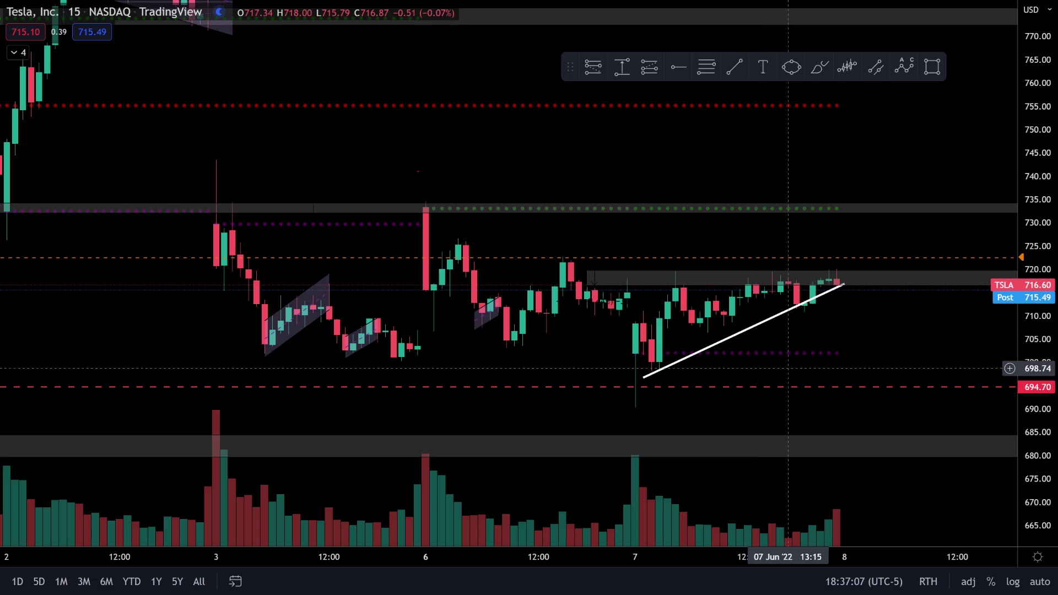
pyautogui.click(821, 72)
pyautogui.moveTo(154, 196)
pyautogui.mouseDown()
pyautogui.moveTo(179, 156)
pyautogui.moveTo(540, 160)
pyautogui.moveTo(829, 145)
pyautogui.moveTo(893, 248)
pyautogui.mouseUp()
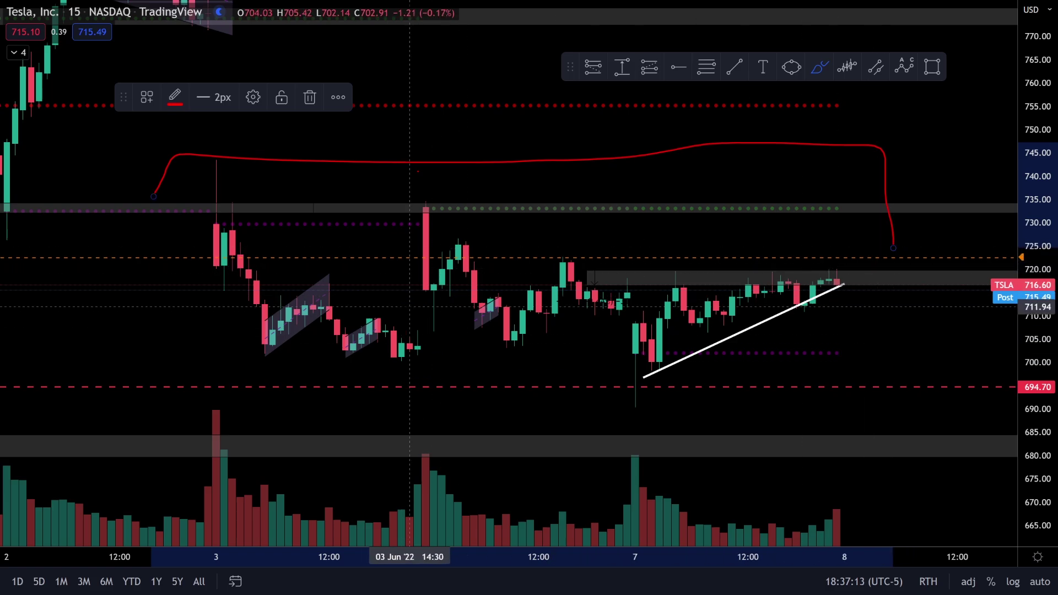
# - Examine Tesla's wider price history from mid-May to June with the full price range in view
pyautogui.scroll(-6, 410, 307)
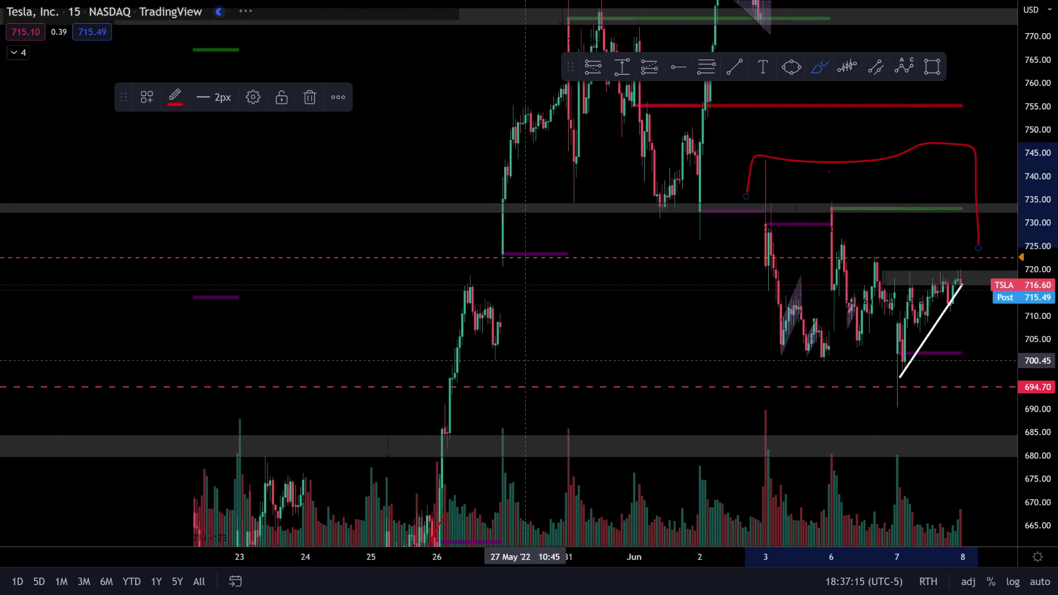
pyautogui.doubleClick(1038, 194)
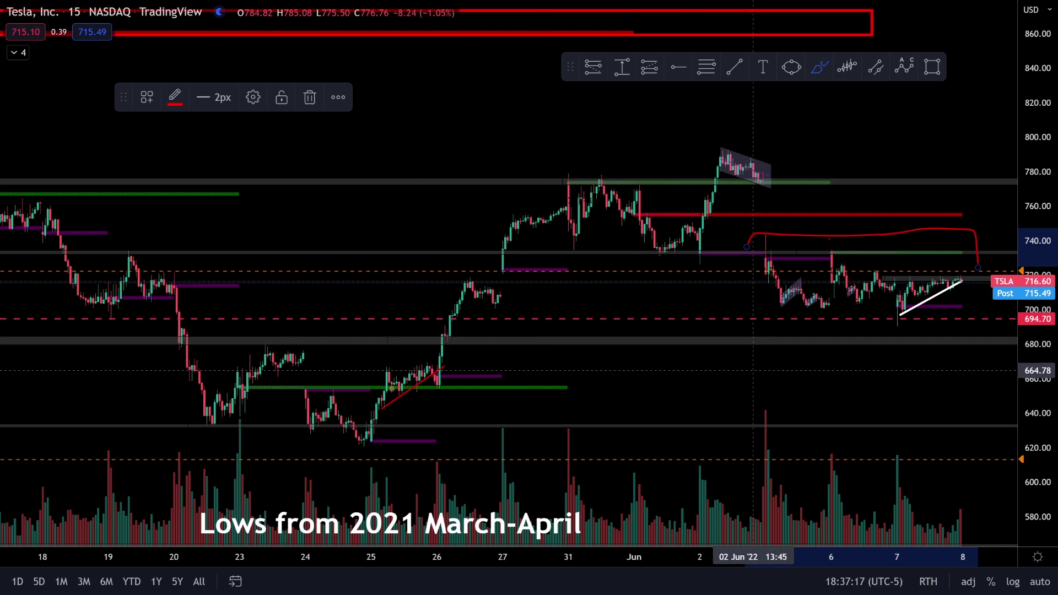
pyautogui.moveTo(169, 354)
pyautogui.mouseDown()
pyautogui.moveTo(394, 319)
pyautogui.moveTo(449, 368)
pyautogui.moveTo(412, 405)
pyautogui.moveTo(639, 180)
pyautogui.mouseUp()
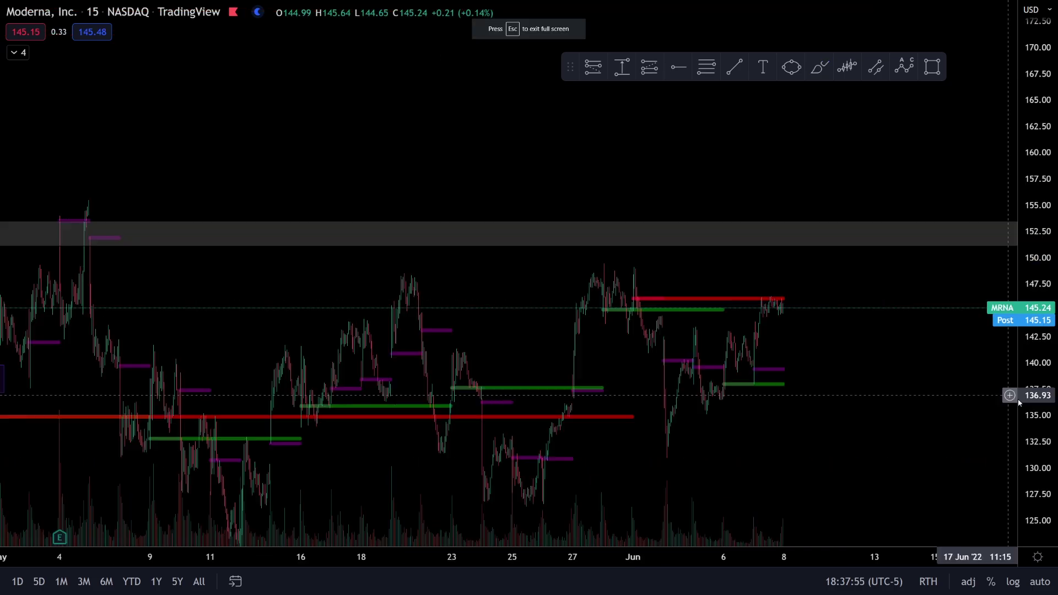
# - Draw a grey price zone on Moderna around the green dotted level near 138, from 138.70 down to 137.64
pyautogui.scroll(3, 871, 390)
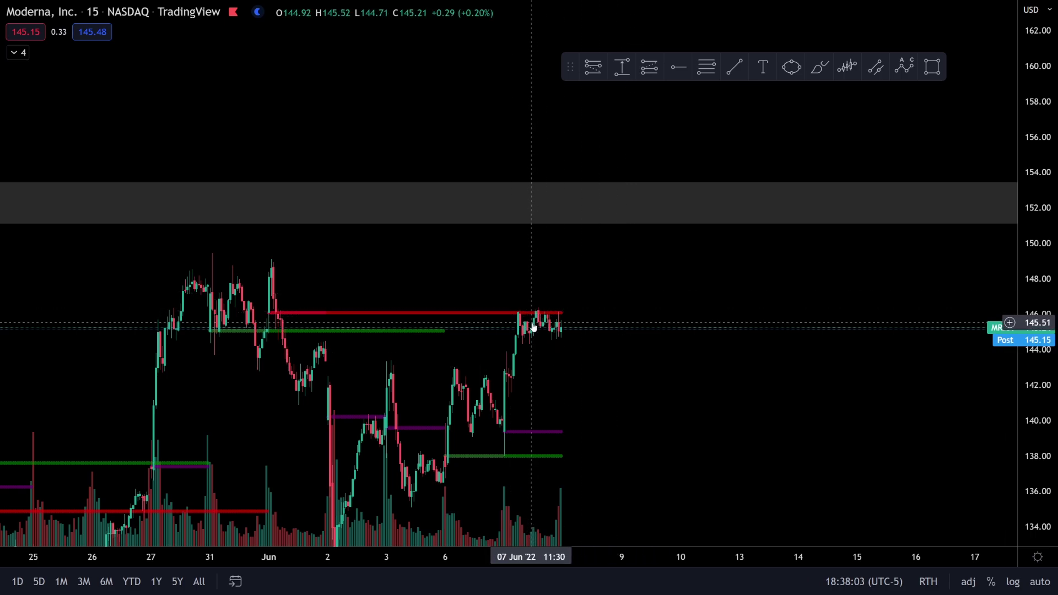
pyautogui.scroll(2, 518, 336)
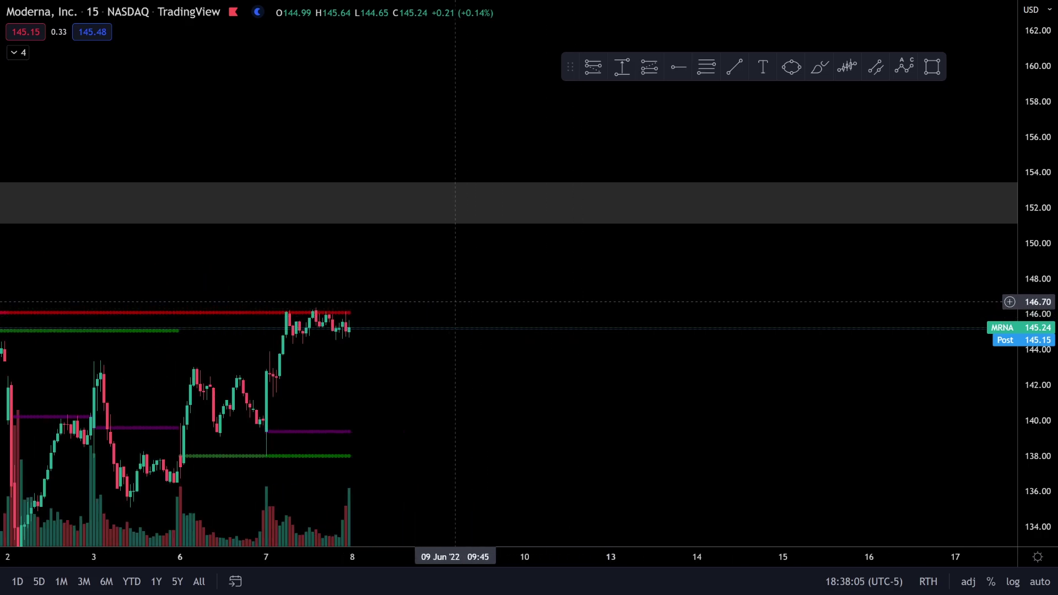
pyautogui.scroll(4, 523, 358)
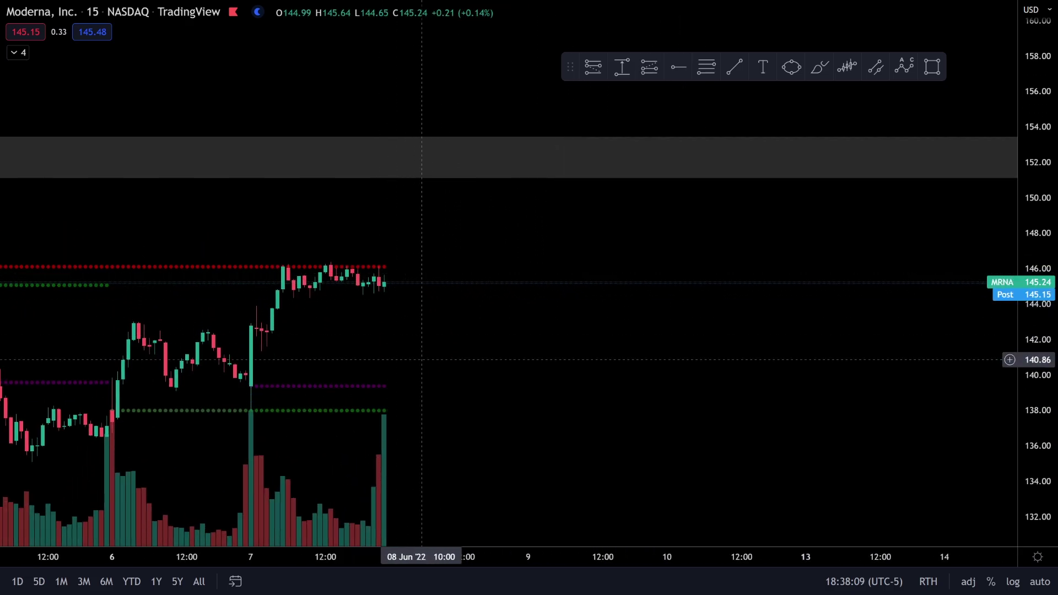
pyautogui.click(622, 67)
pyautogui.moveTo(111, 398); pyautogui.dragTo(97, 417)
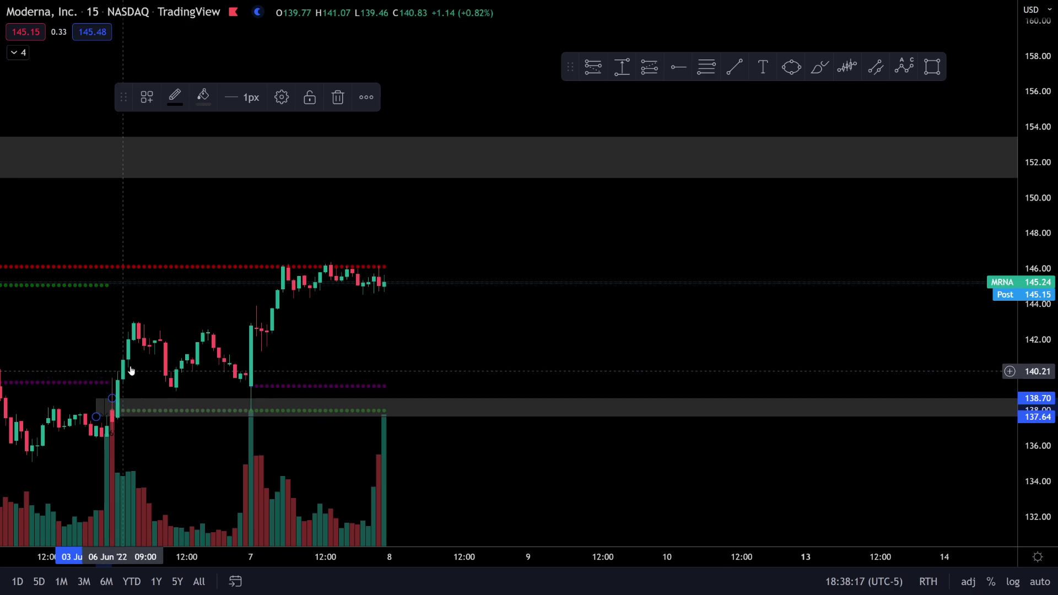
# - Draw a thin grey price zone over Moderna's June 7 highs from about 146.3 down to about 145.8
pyautogui.scroll(3, 336, 333)
pyautogui.moveTo(365, 343); pyautogui.dragTo(576, 361)
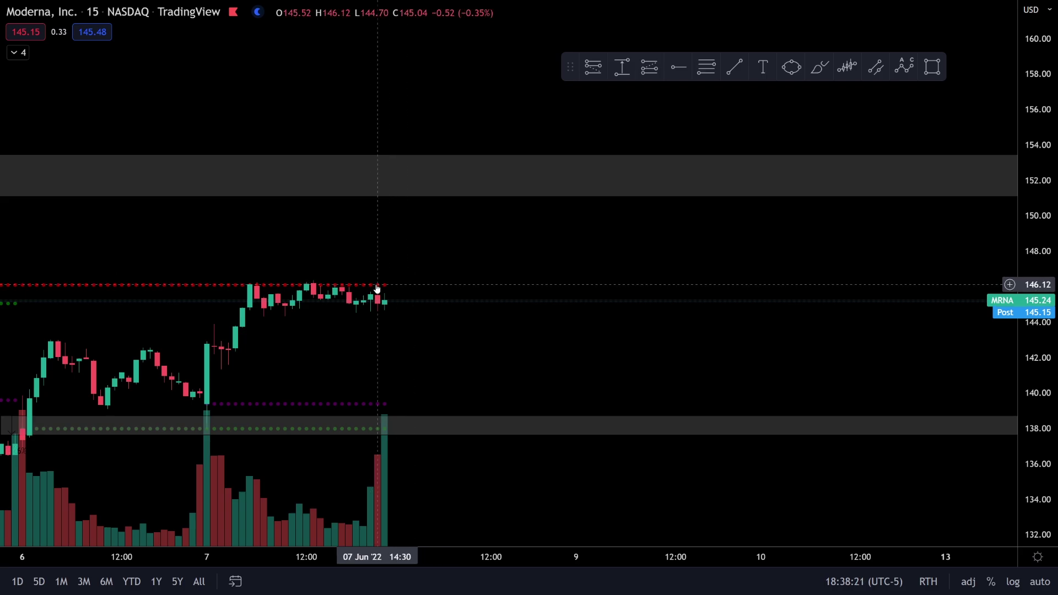
pyautogui.click(622, 67)
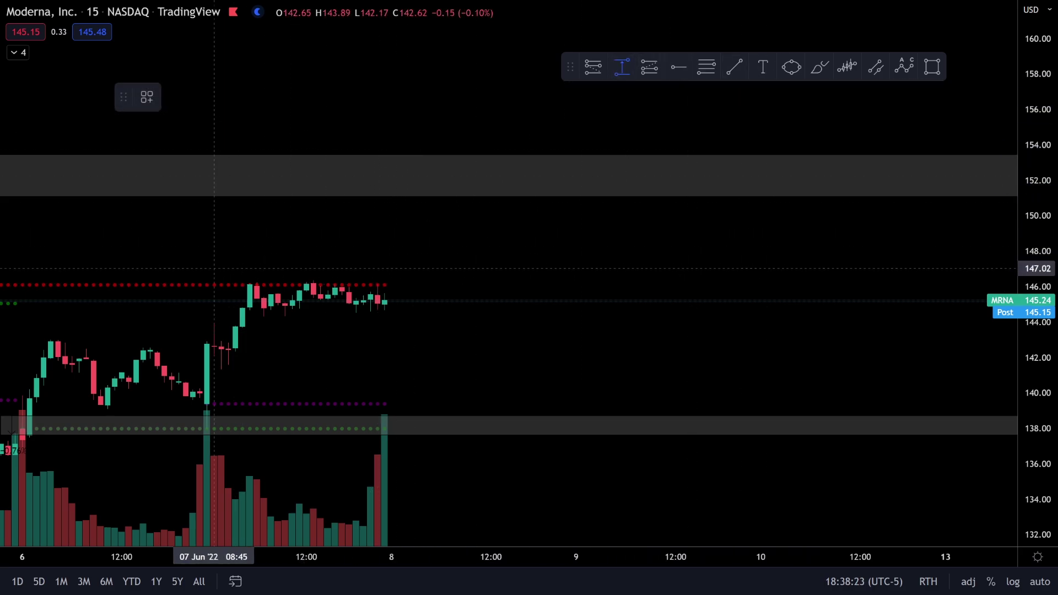
pyautogui.click(193, 282)
pyautogui.click(185, 290)
pyautogui.click(257, 243)
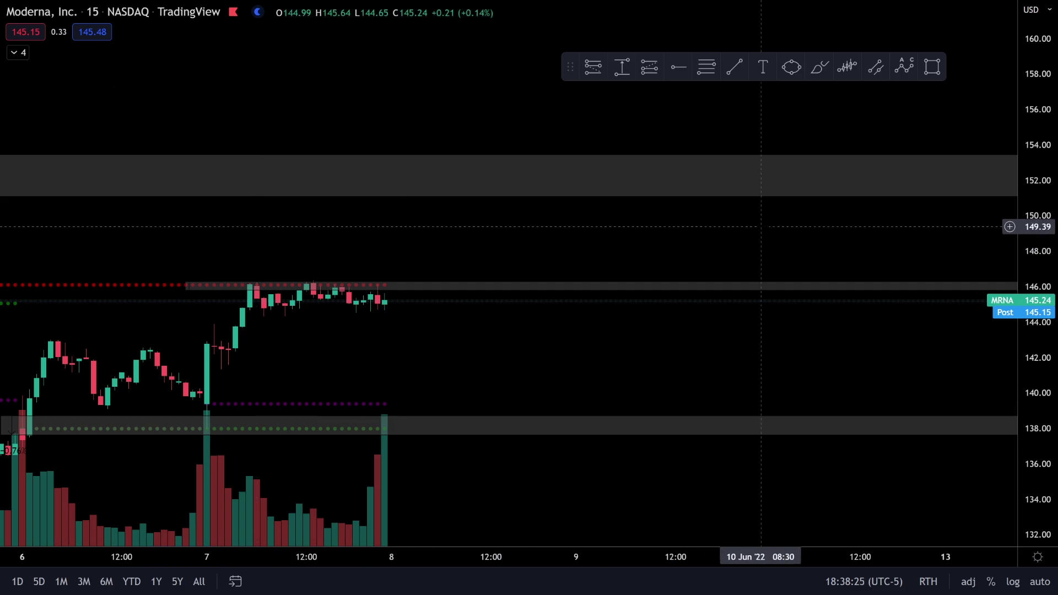
# - Brush a red breakout path from Moderna's last candle, dipping back toward the 146 zone and rising into the upper grey zone near 151.6
pyautogui.click(824, 70)
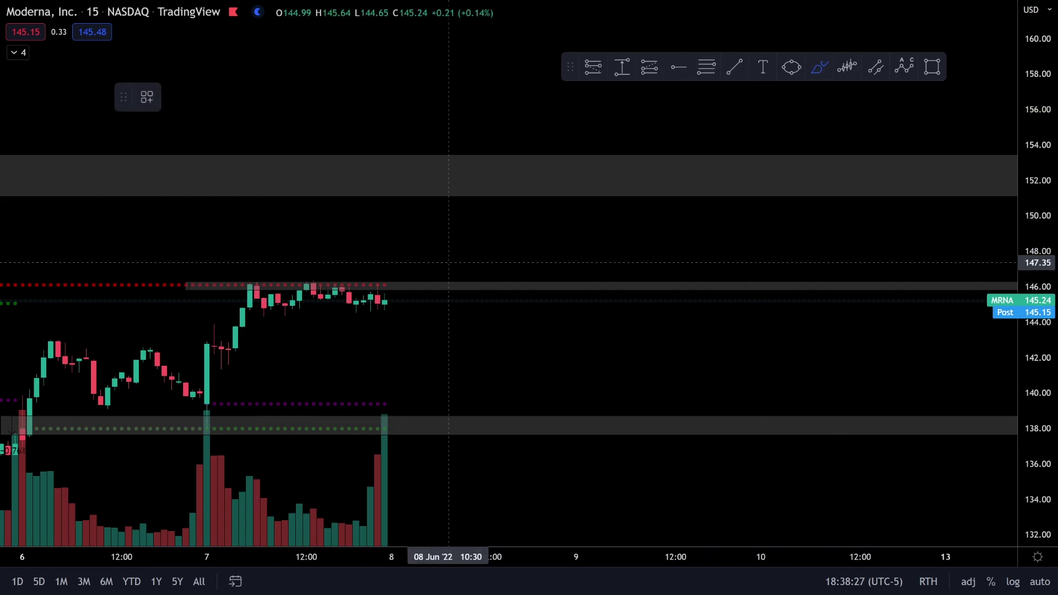
pyautogui.moveTo(387, 296)
pyautogui.mouseDown()
pyautogui.moveTo(420, 269)
pyautogui.moveTo(433, 282)
pyautogui.moveTo(520, 188)
pyautogui.mouseUp()
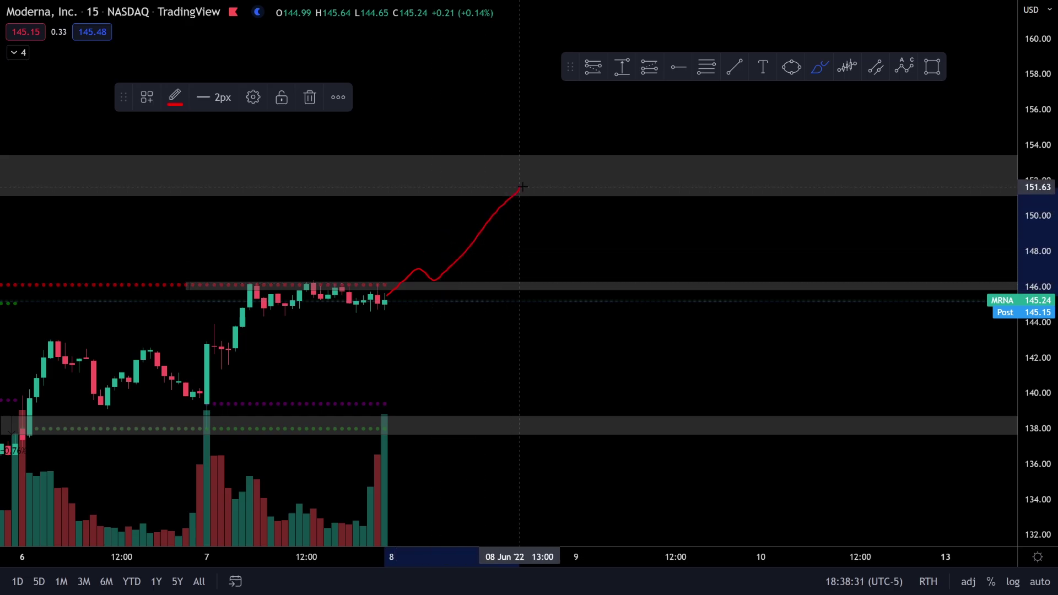
pyautogui.scroll(-3, 538, 400)
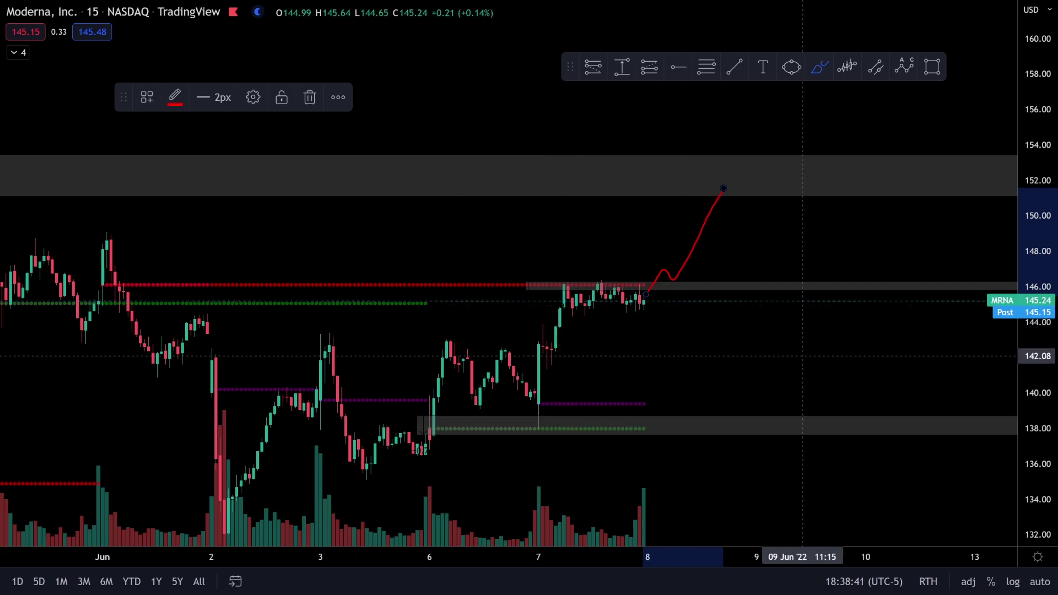
pyautogui.click(693, 339)
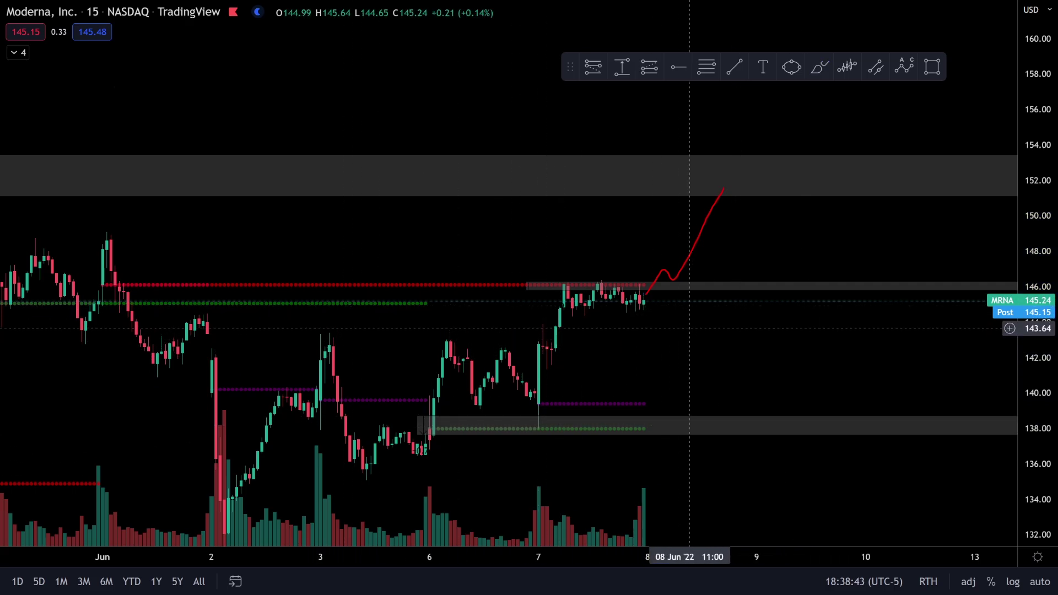
pyautogui.moveTo(782, 229); pyautogui.dragTo(787, 233)
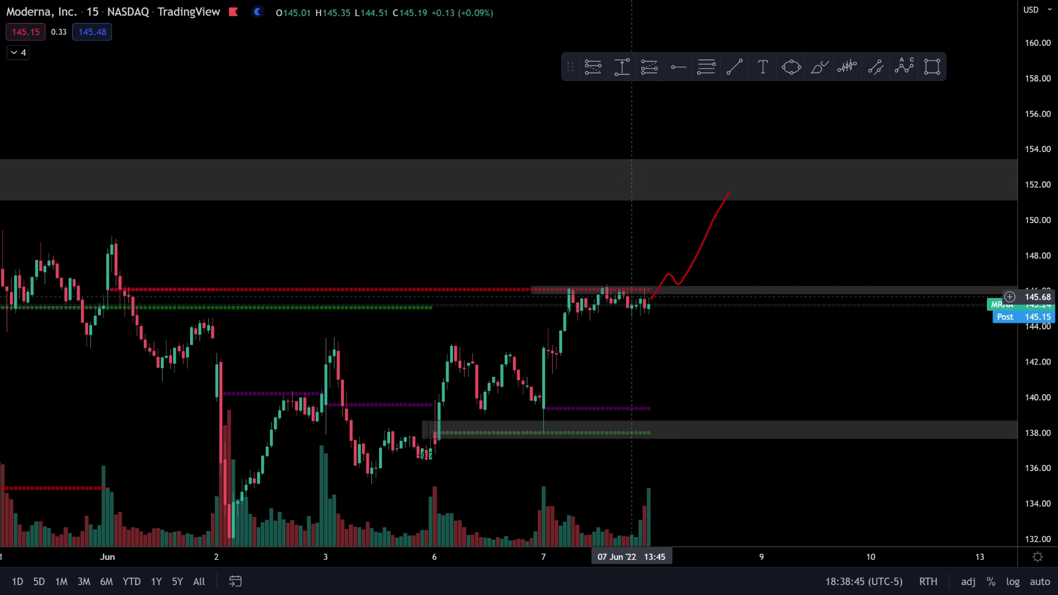